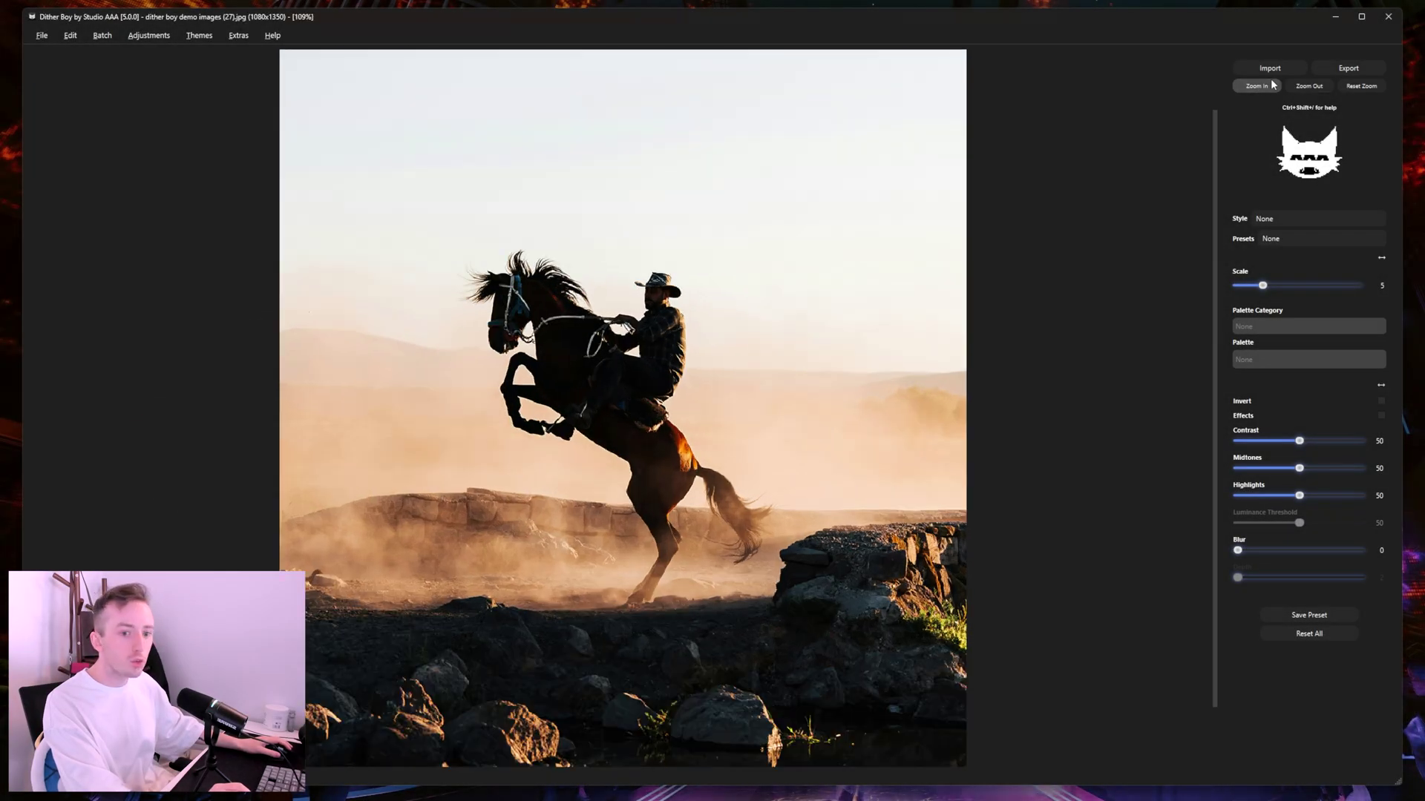
click(1270, 85)
click(1270, 85)
click(1270, 85)
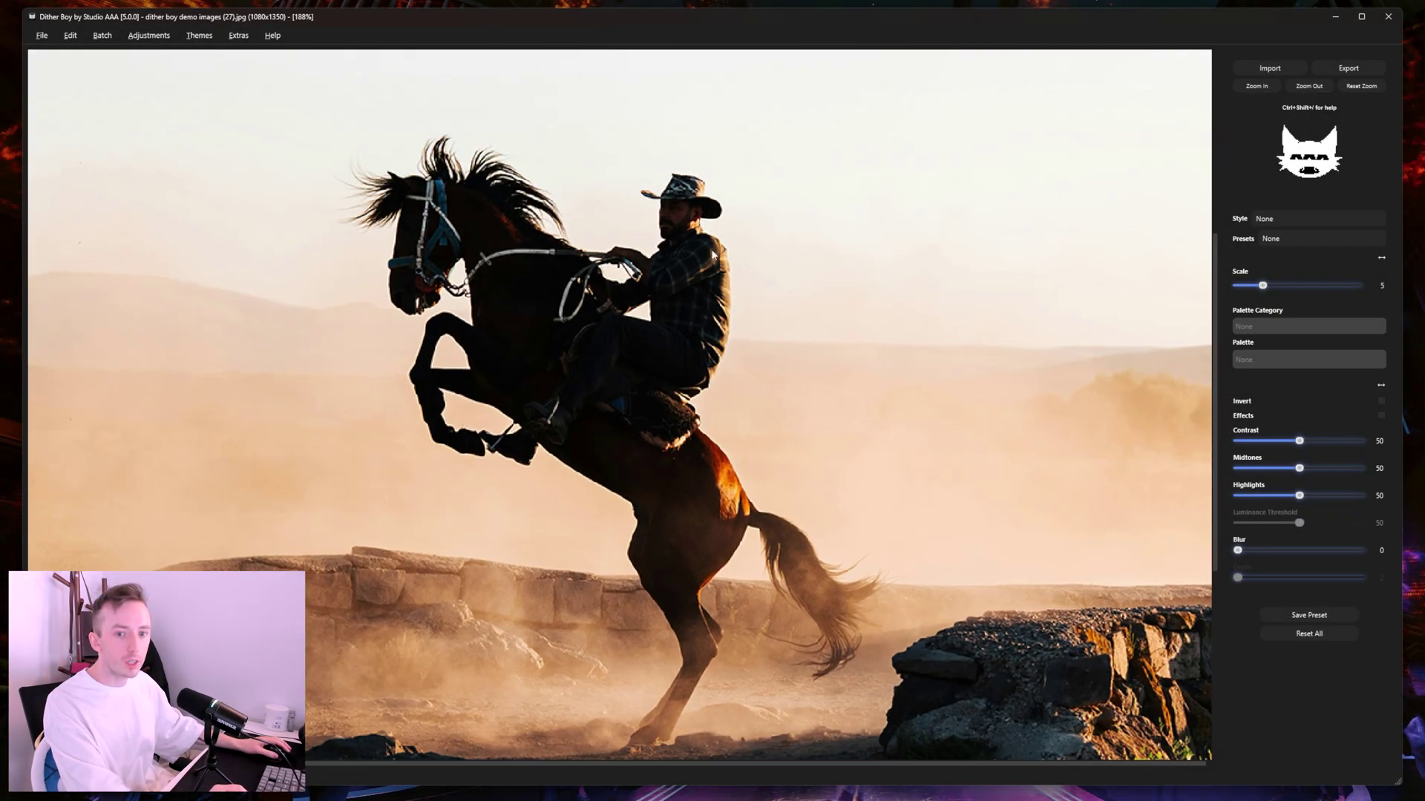
click(1317, 218)
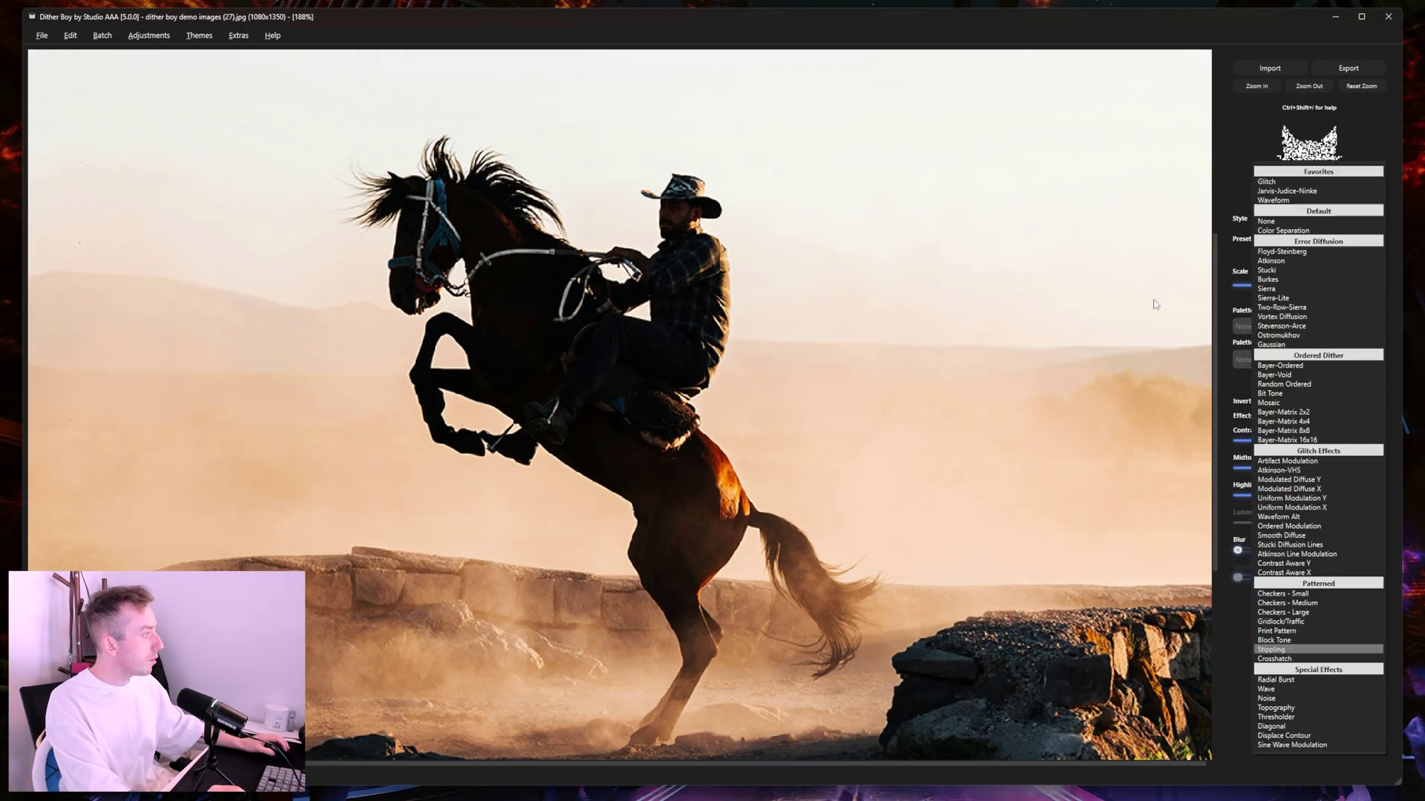
click(1148, 286)
click(1346, 216)
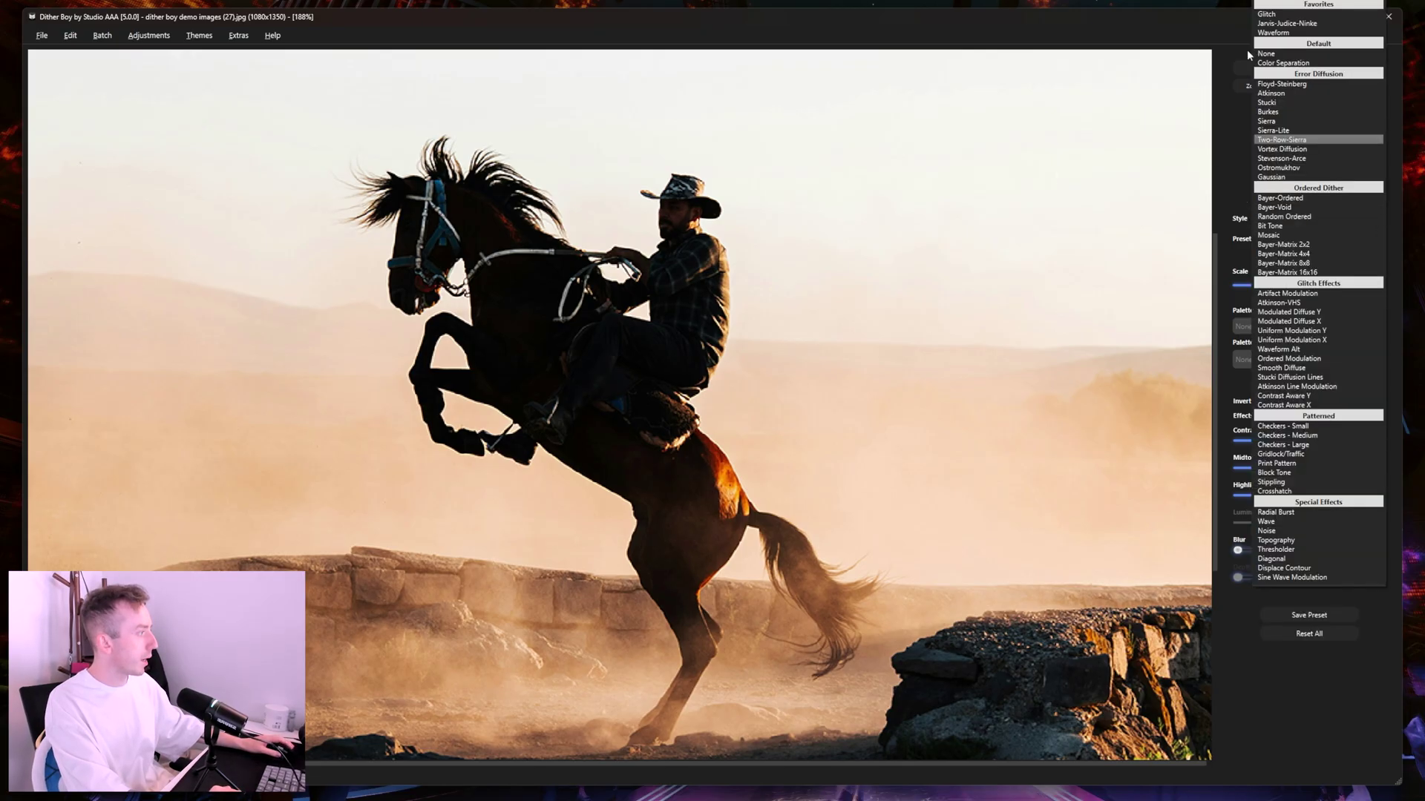
drag(1092, 324, 1088, 293)
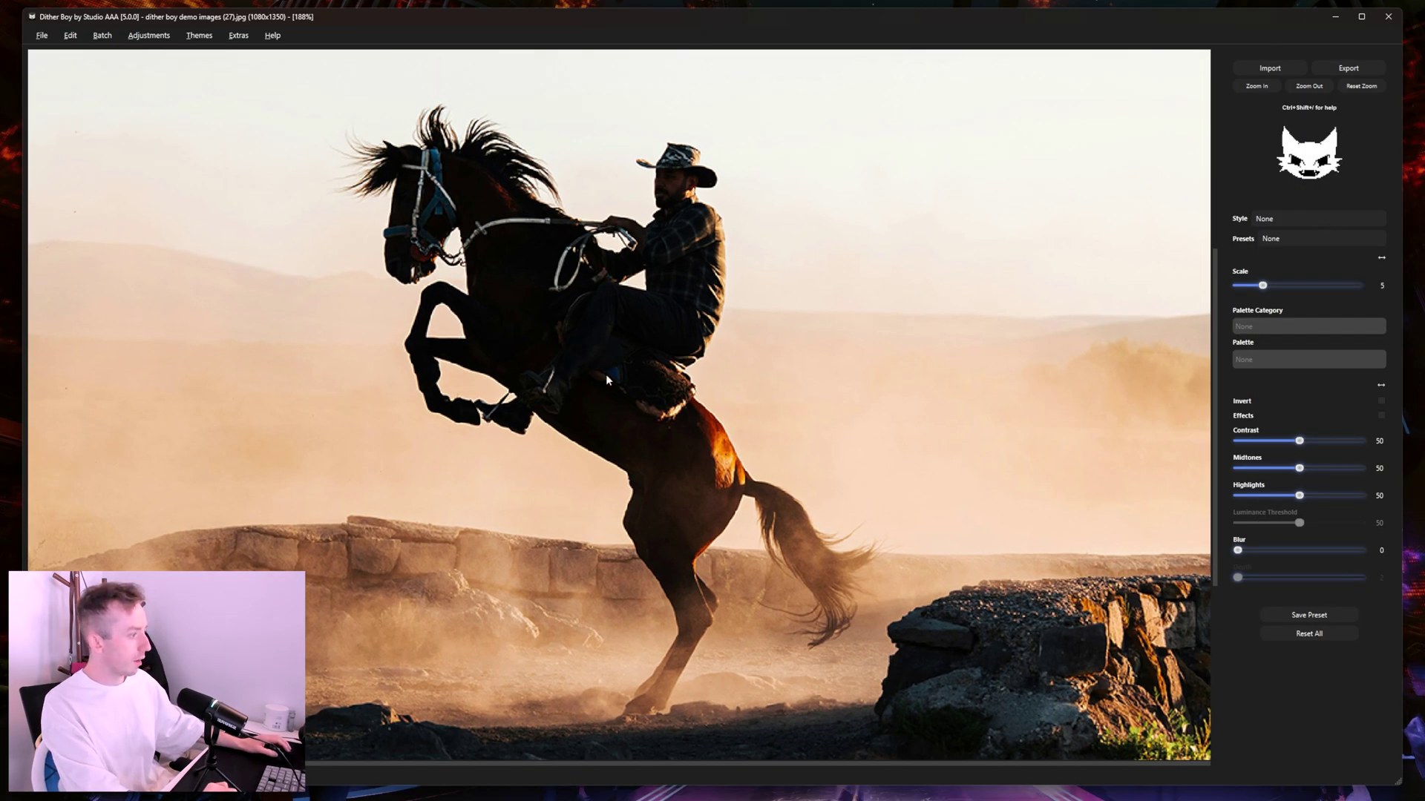
Step: Apply the Waveform style to the horse image with scale 1, contrast 26 and wave density 2
click(1322, 220)
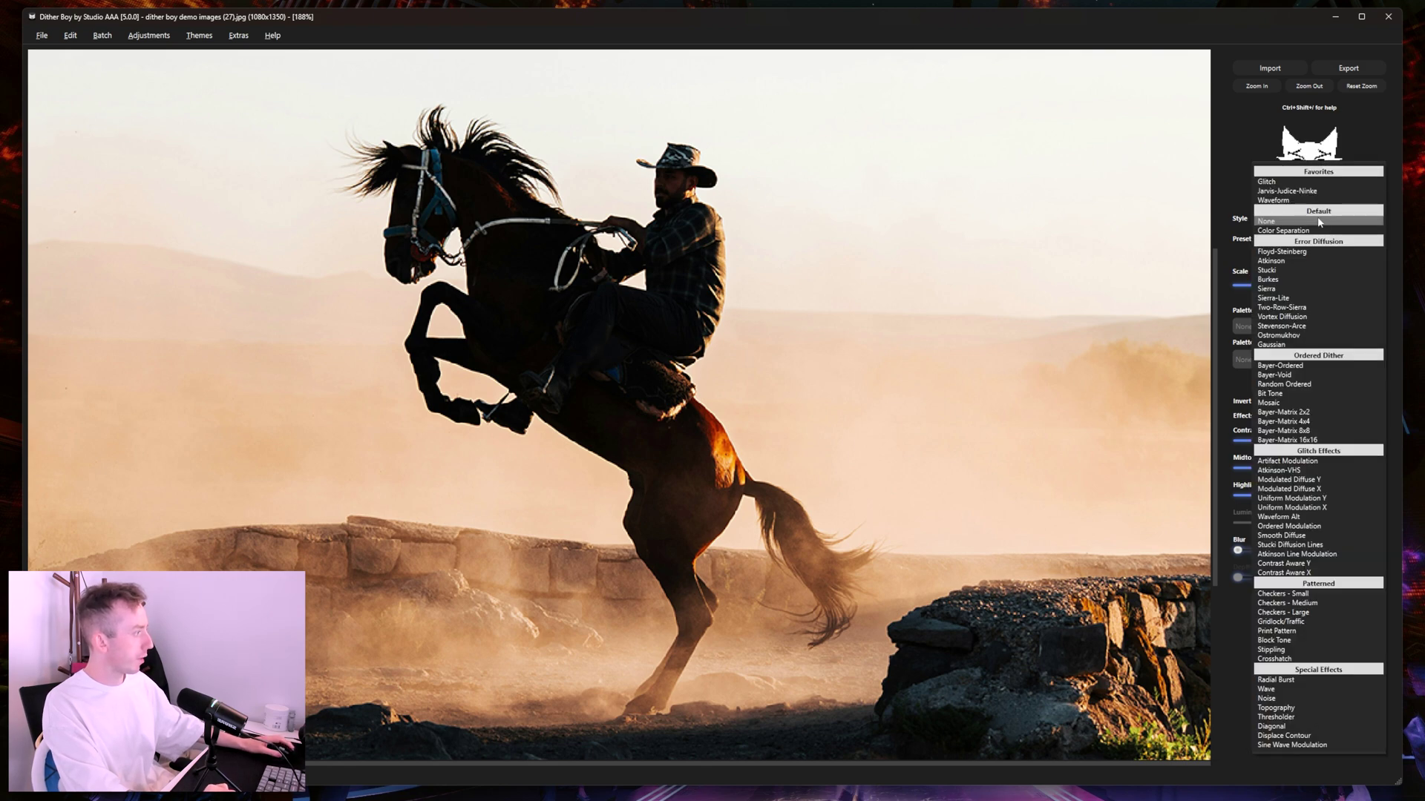
click(1288, 199)
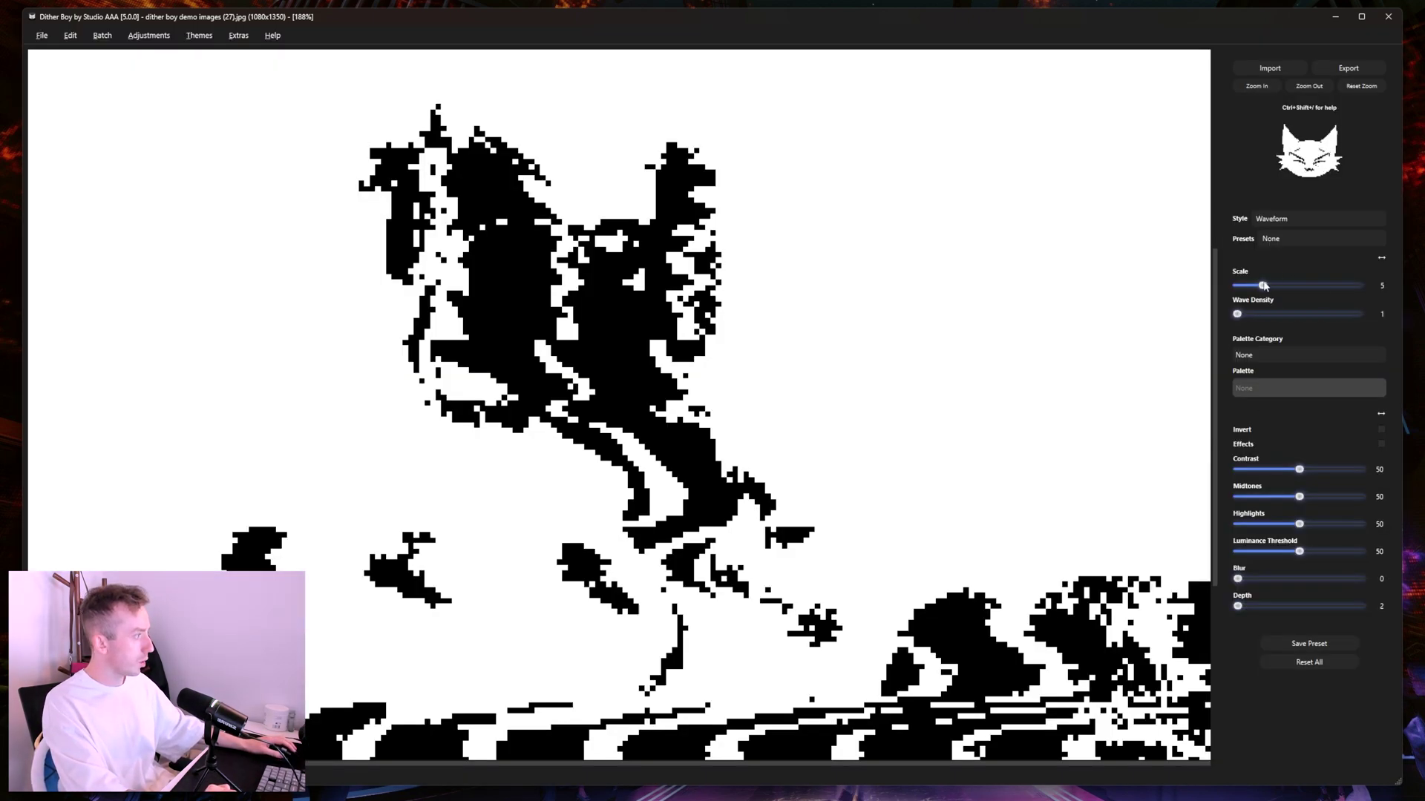
drag(1263, 286, 1222, 284)
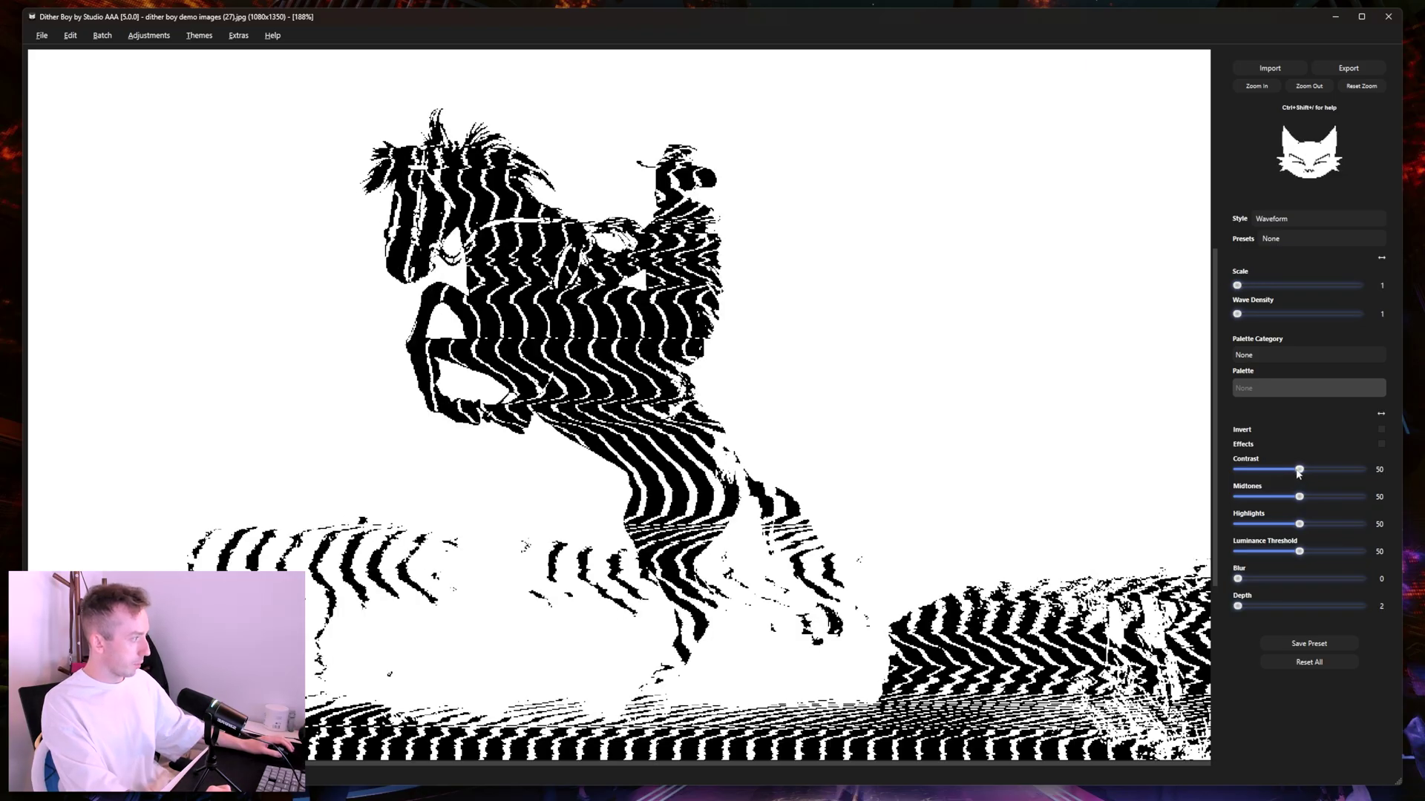
drag(1297, 472, 1269, 475)
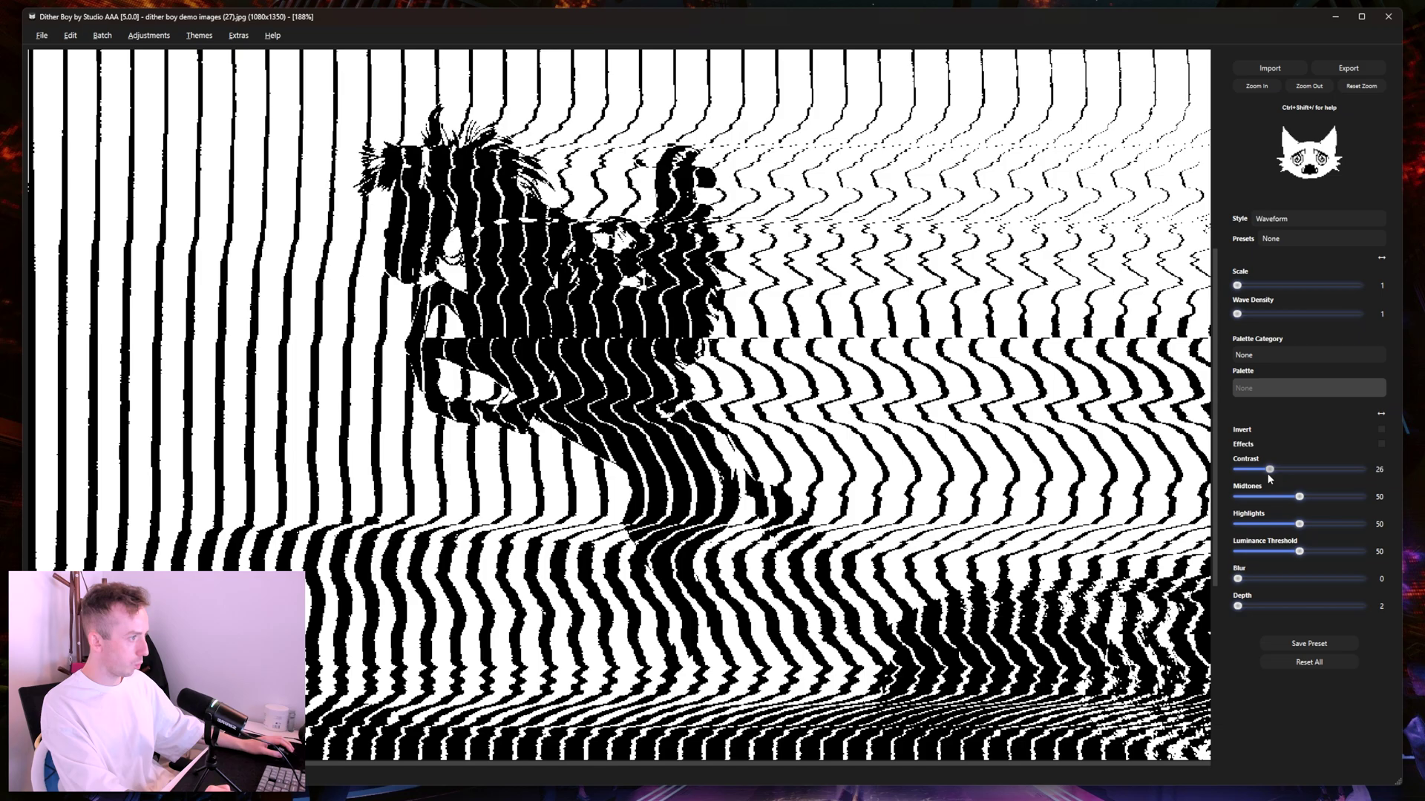
click(1243, 314)
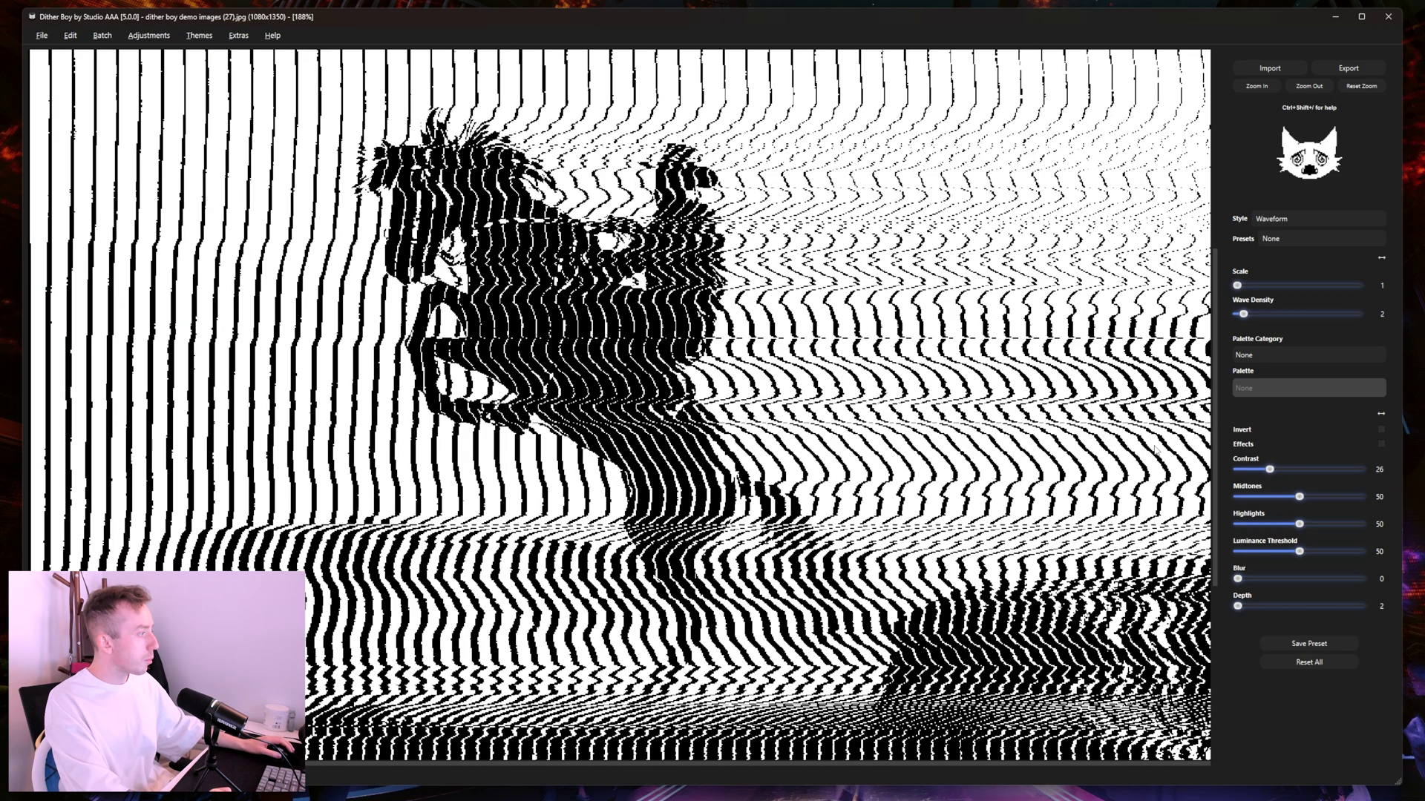
Step: Colour the dither with the Equine palette from the Acid Graphics category and set the depth to 4
click(1281, 355)
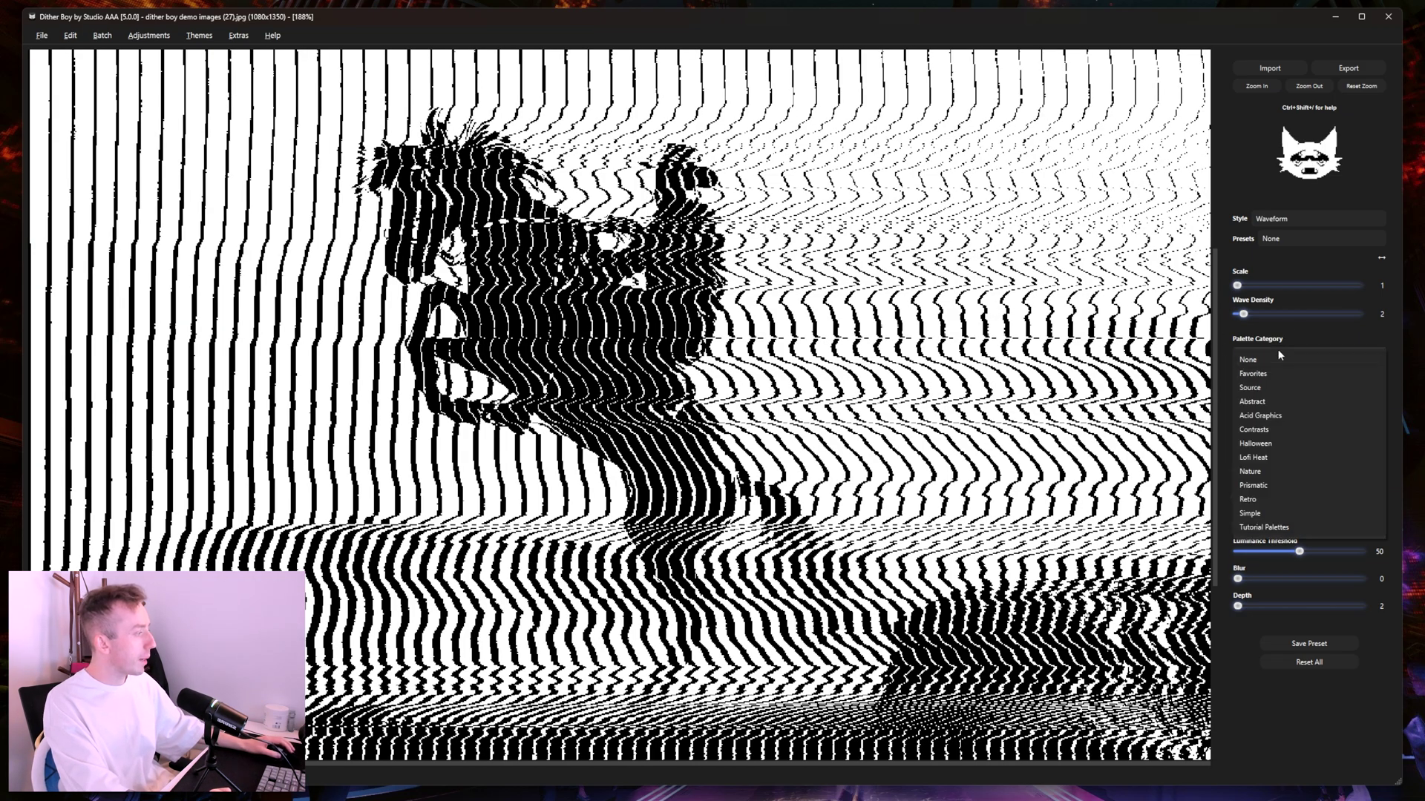
click(1260, 415)
click(1263, 389)
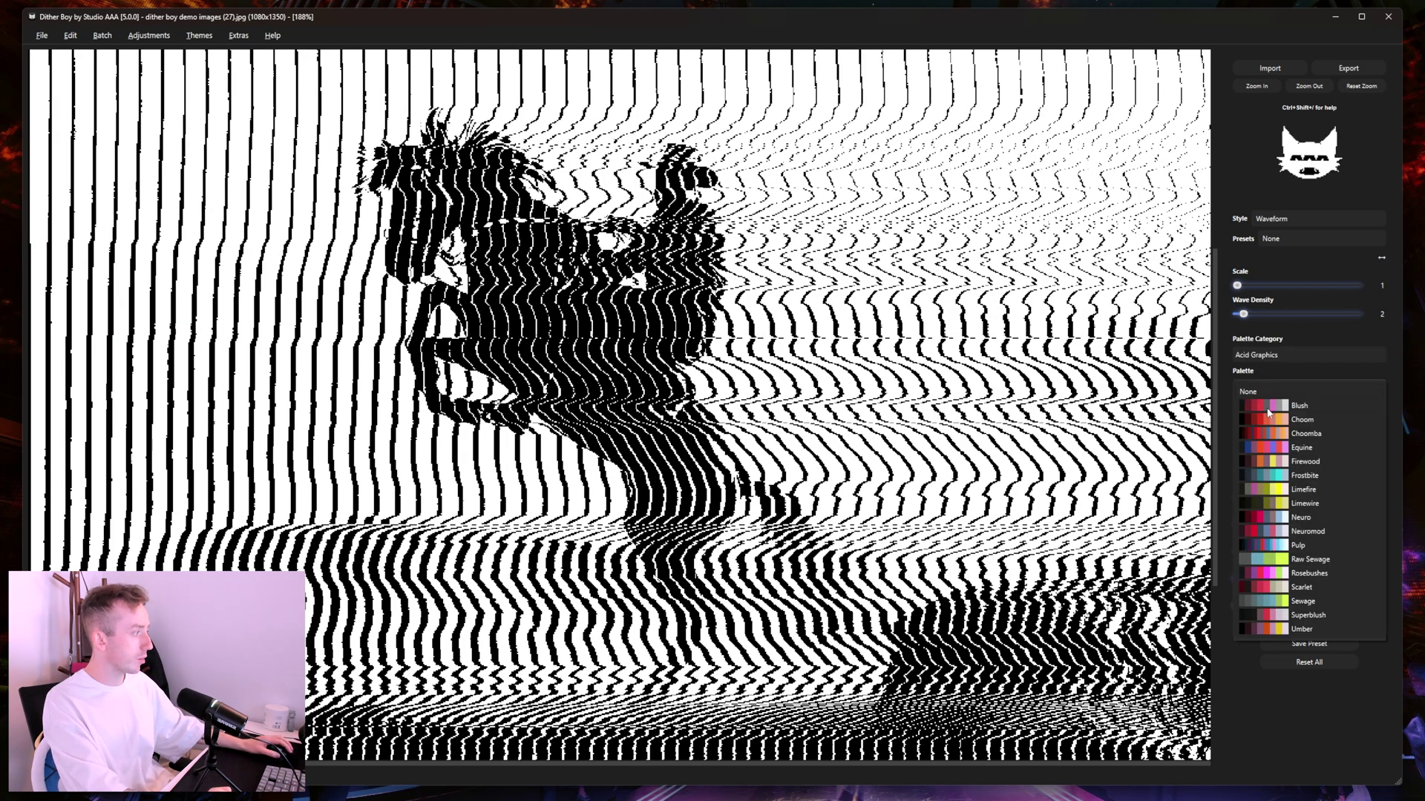
click(1246, 580)
drag(1238, 606, 1247, 606)
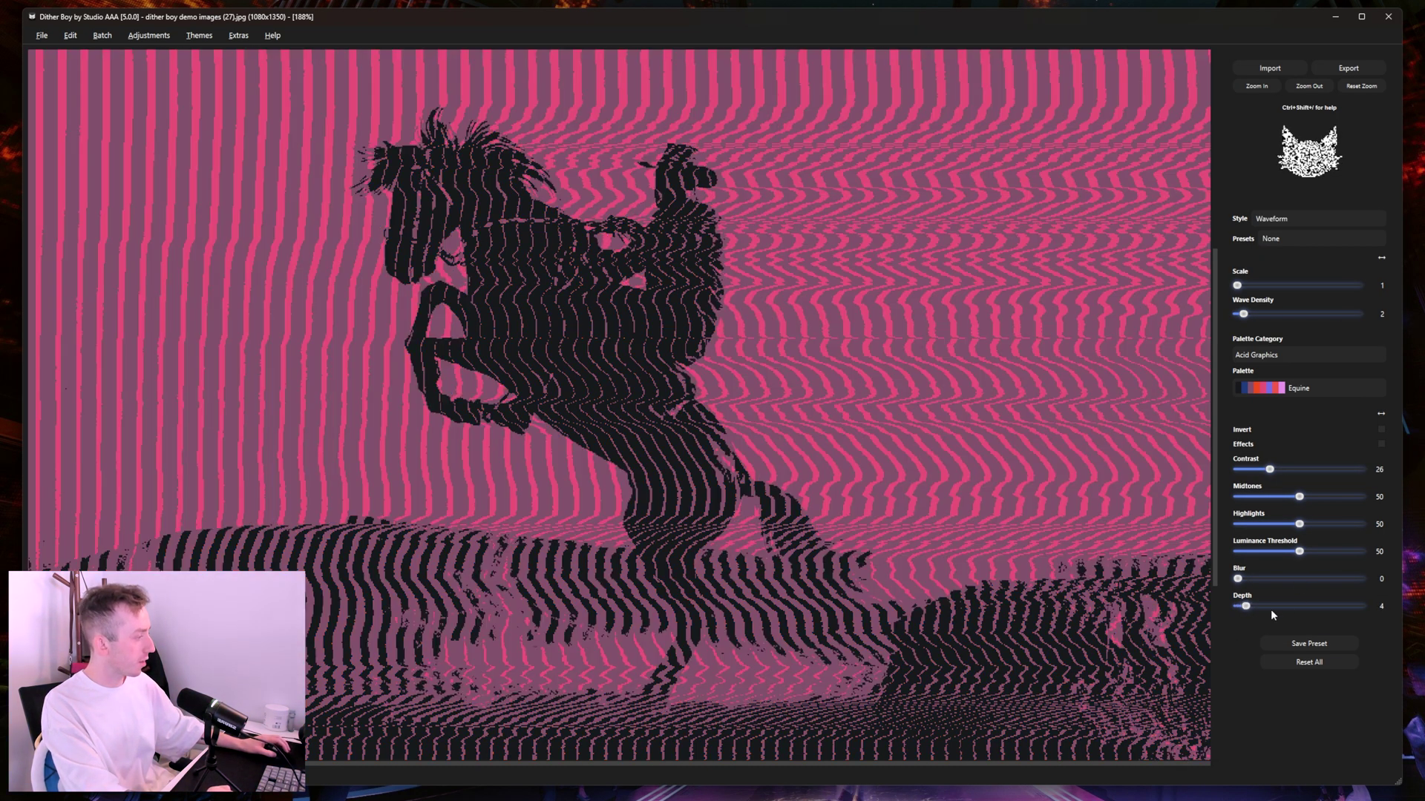
drag(1245, 607, 1247, 606)
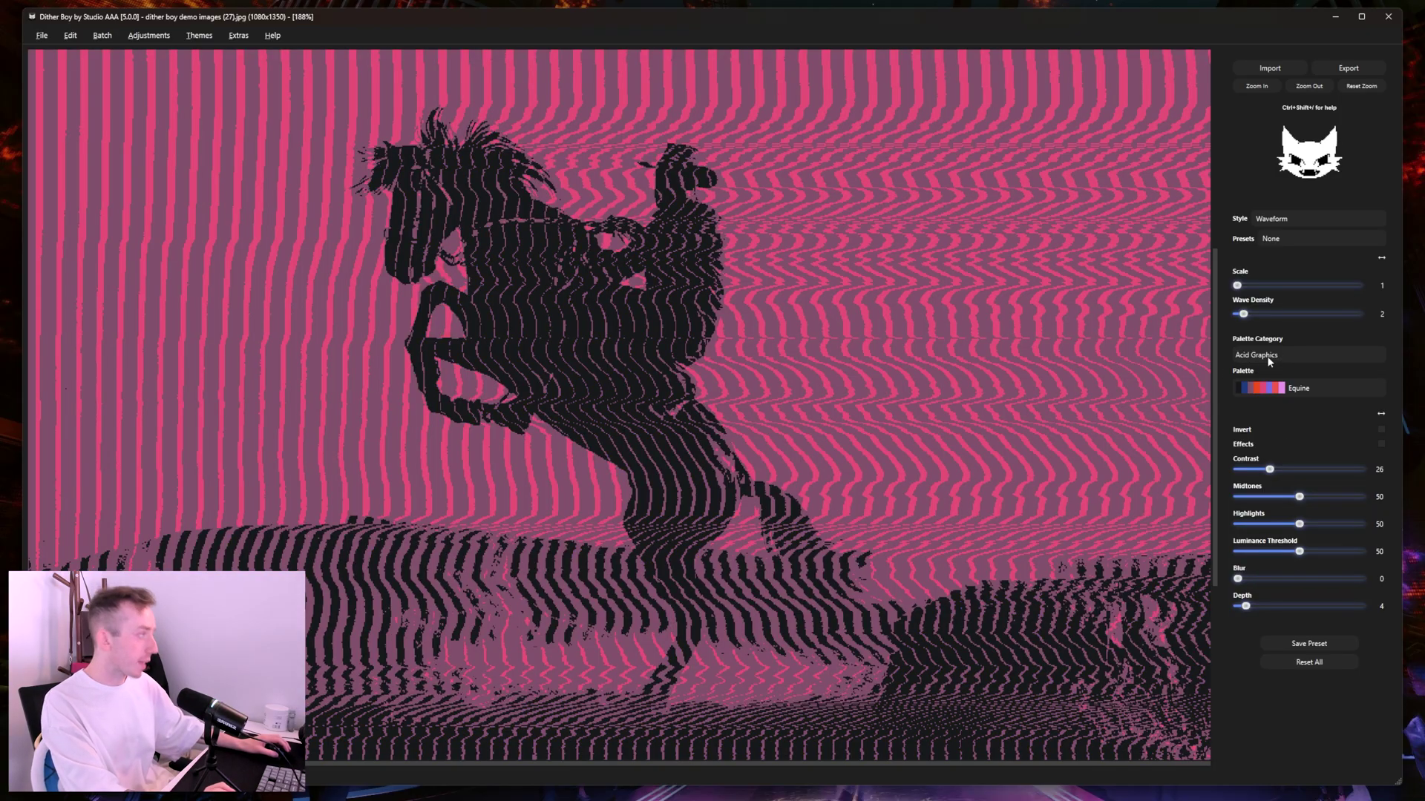
click(237, 36)
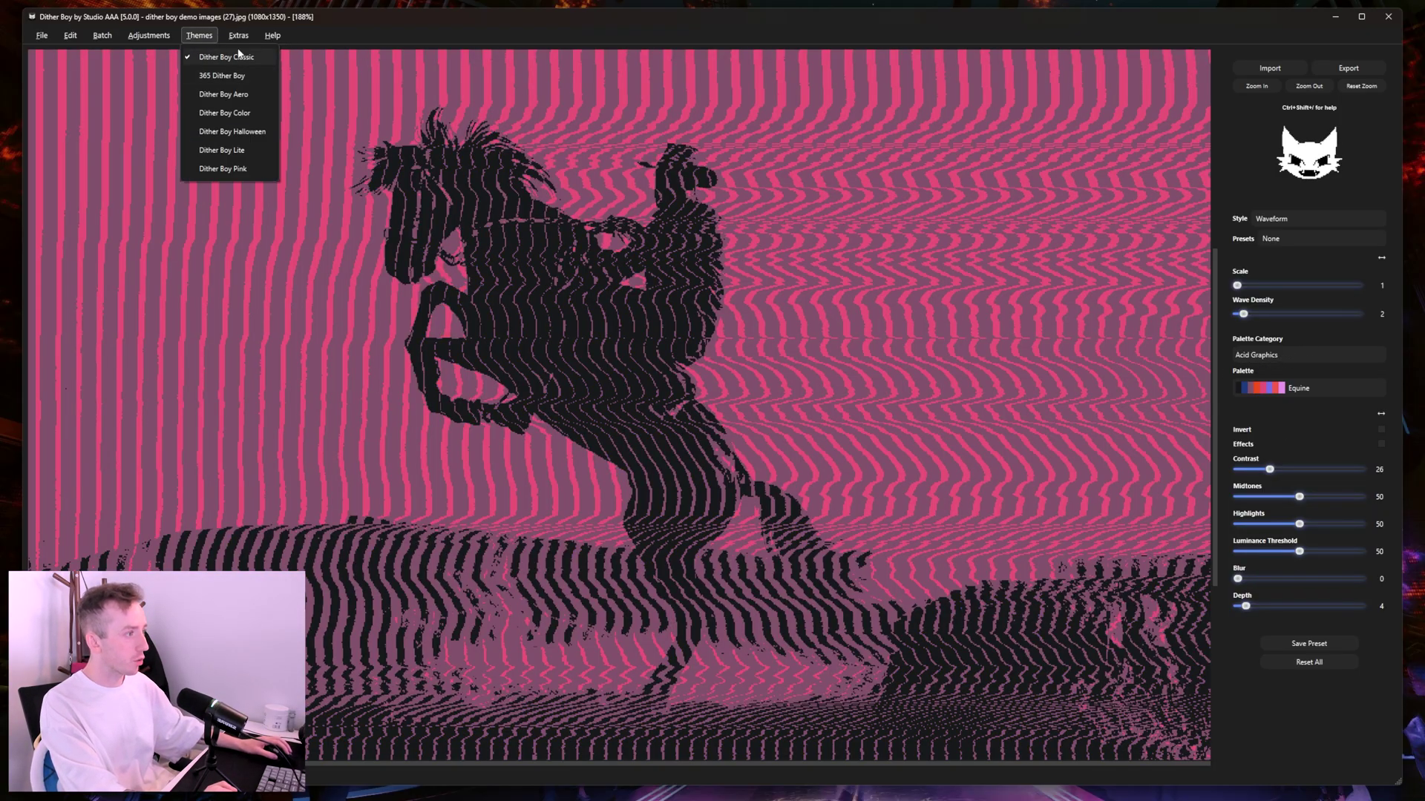
click(1058, 258)
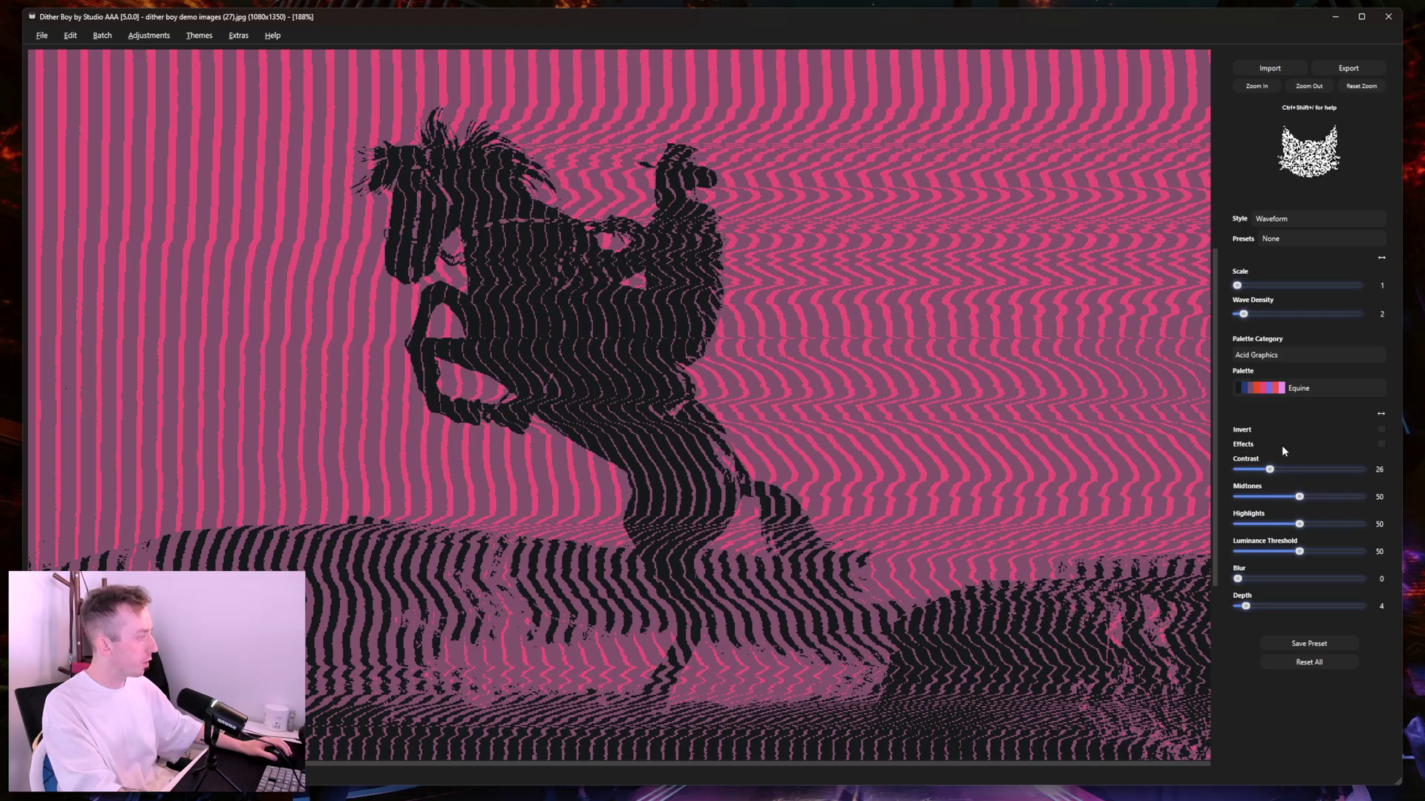
Step: Enable the effects with Epsilon Glow, try a contrast of 15, and settle on a contrast of 25
click(1381, 444)
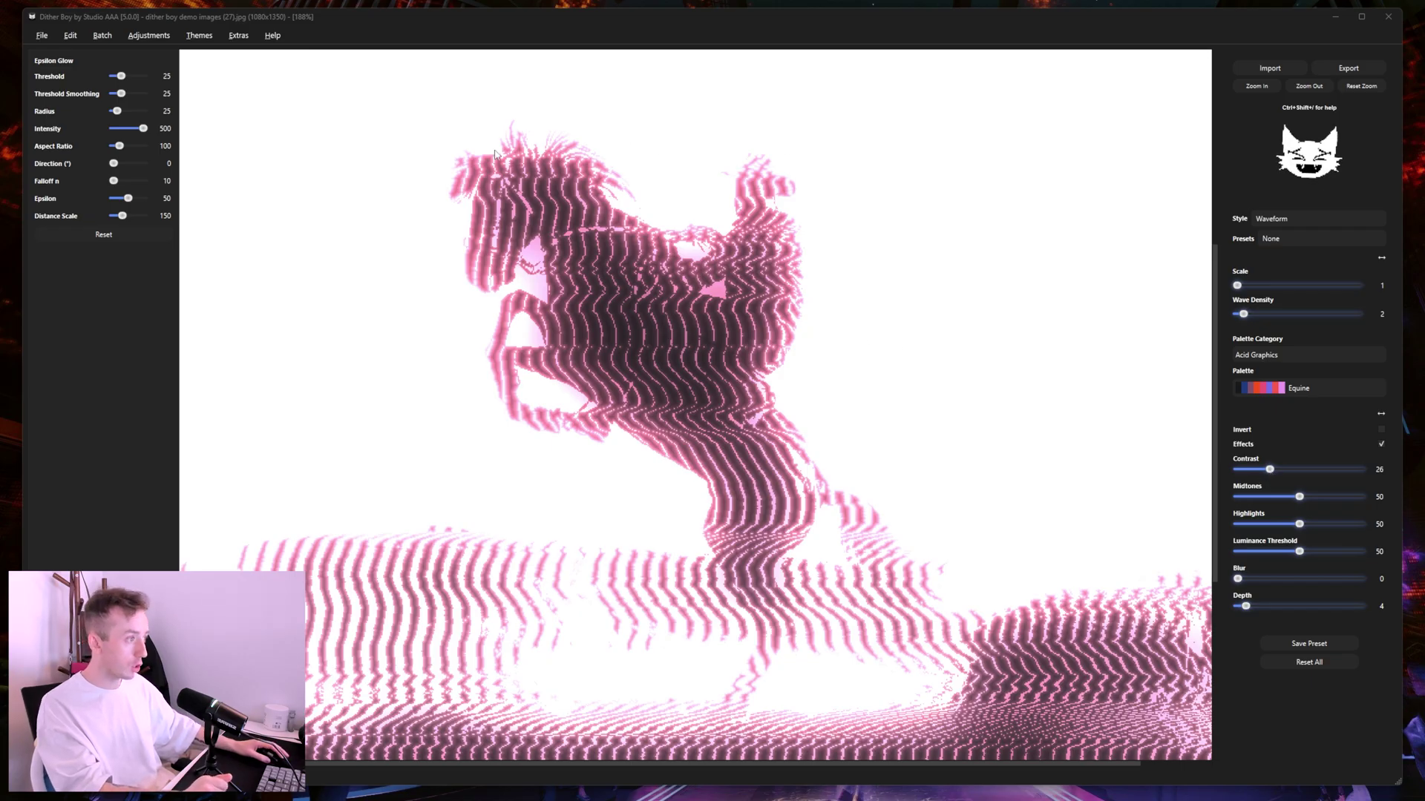
drag(1268, 470, 1256, 472)
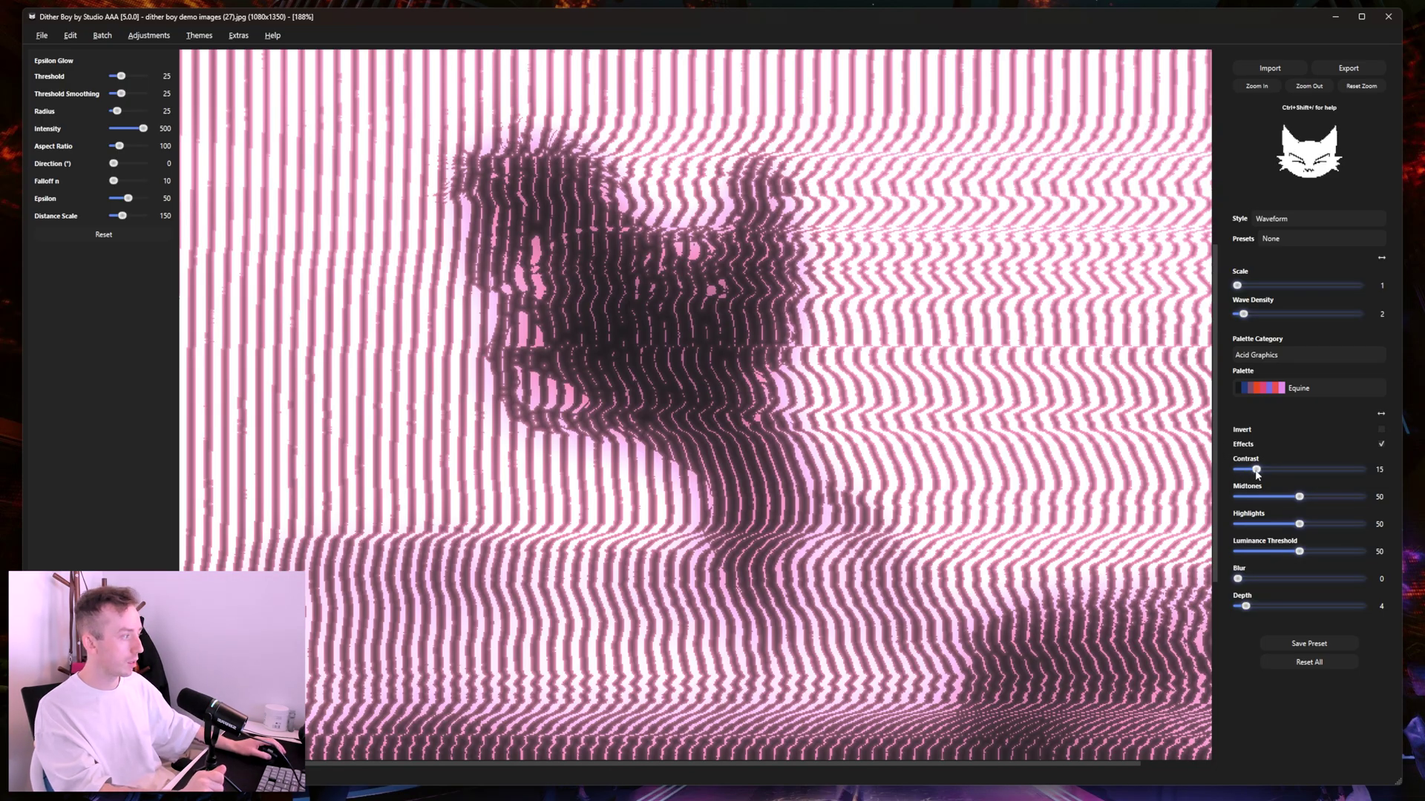
drag(1256, 470, 1268, 470)
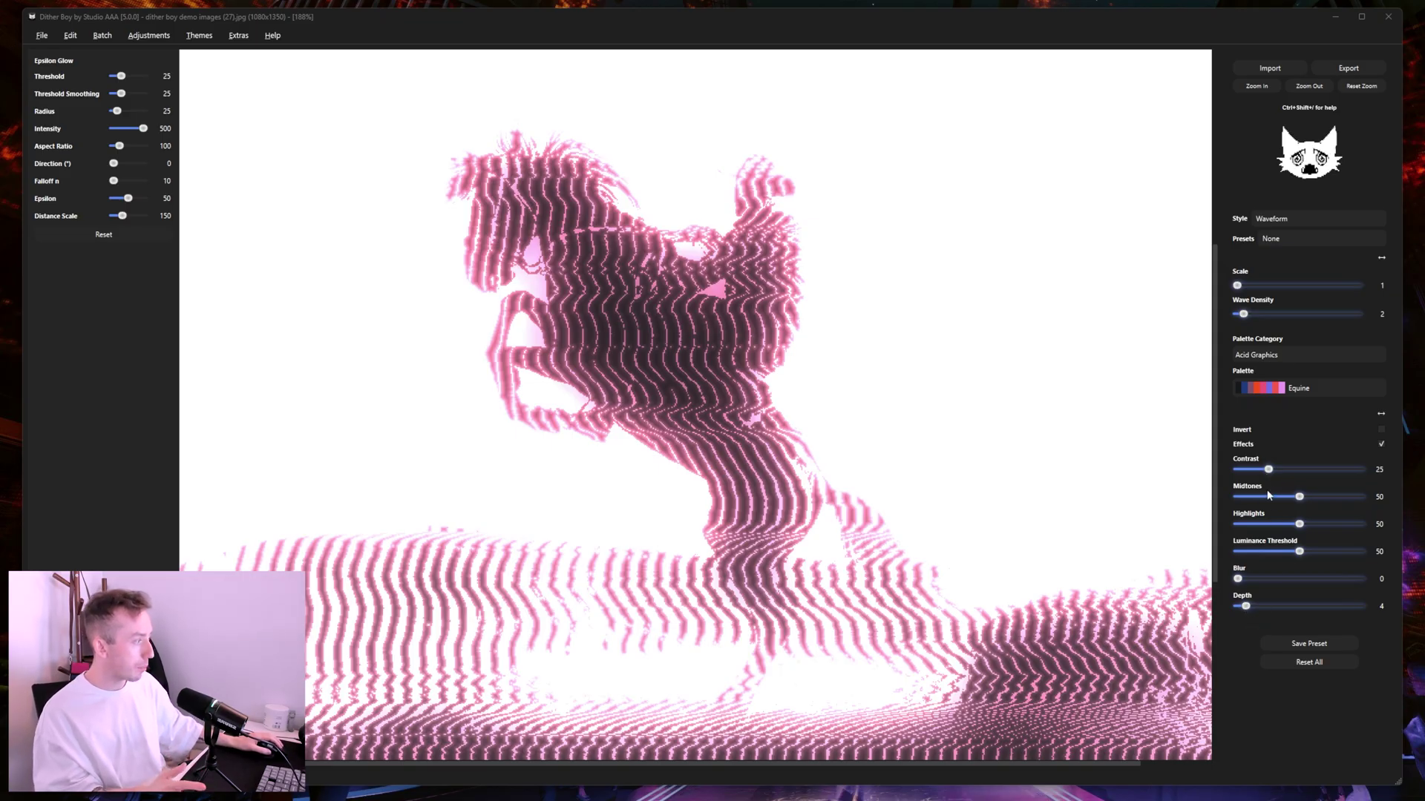
Step: Turn the effects off and examine the waveform pixels and palette colours of the dithered image up close
click(1380, 444)
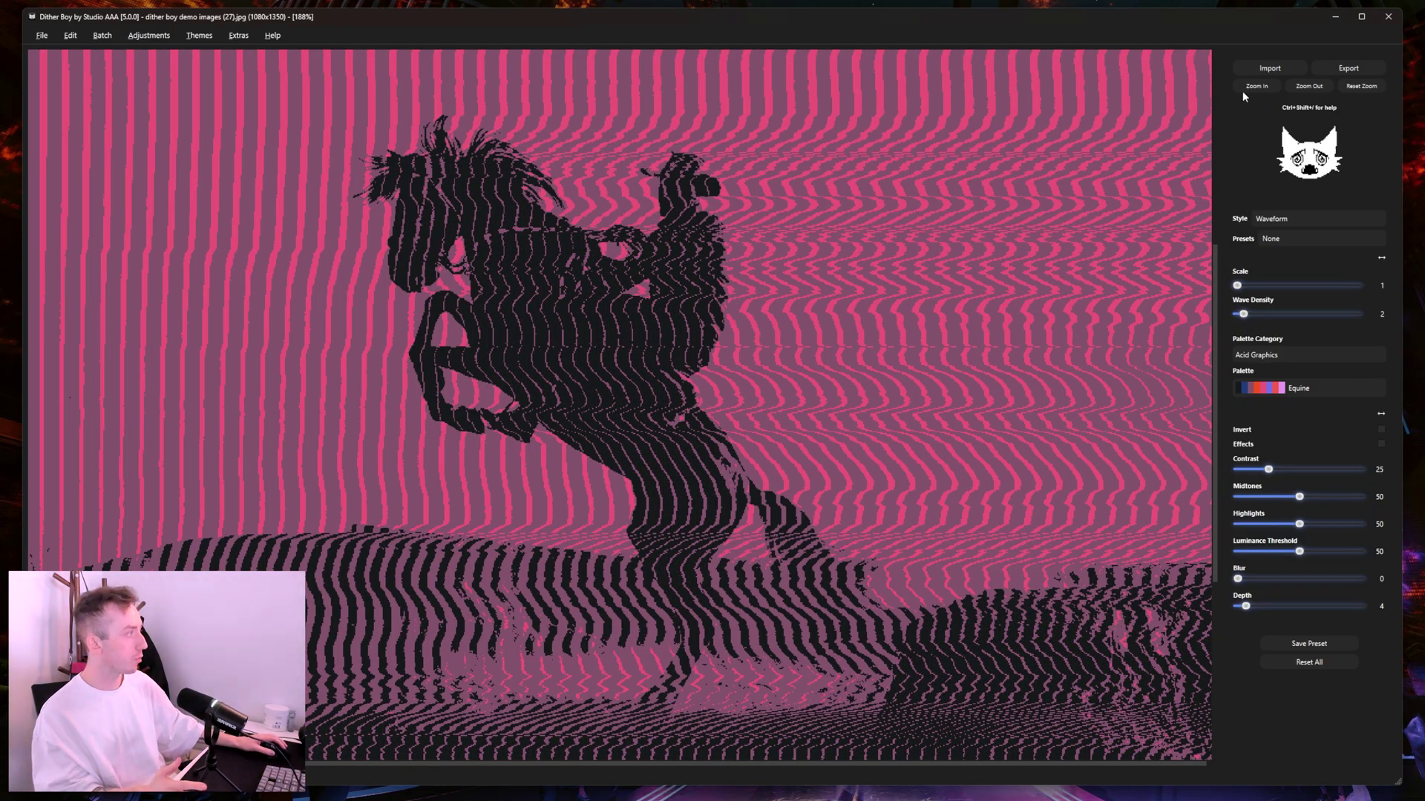
click(1254, 87)
click(1253, 87)
click(1253, 87)
click(1253, 87)
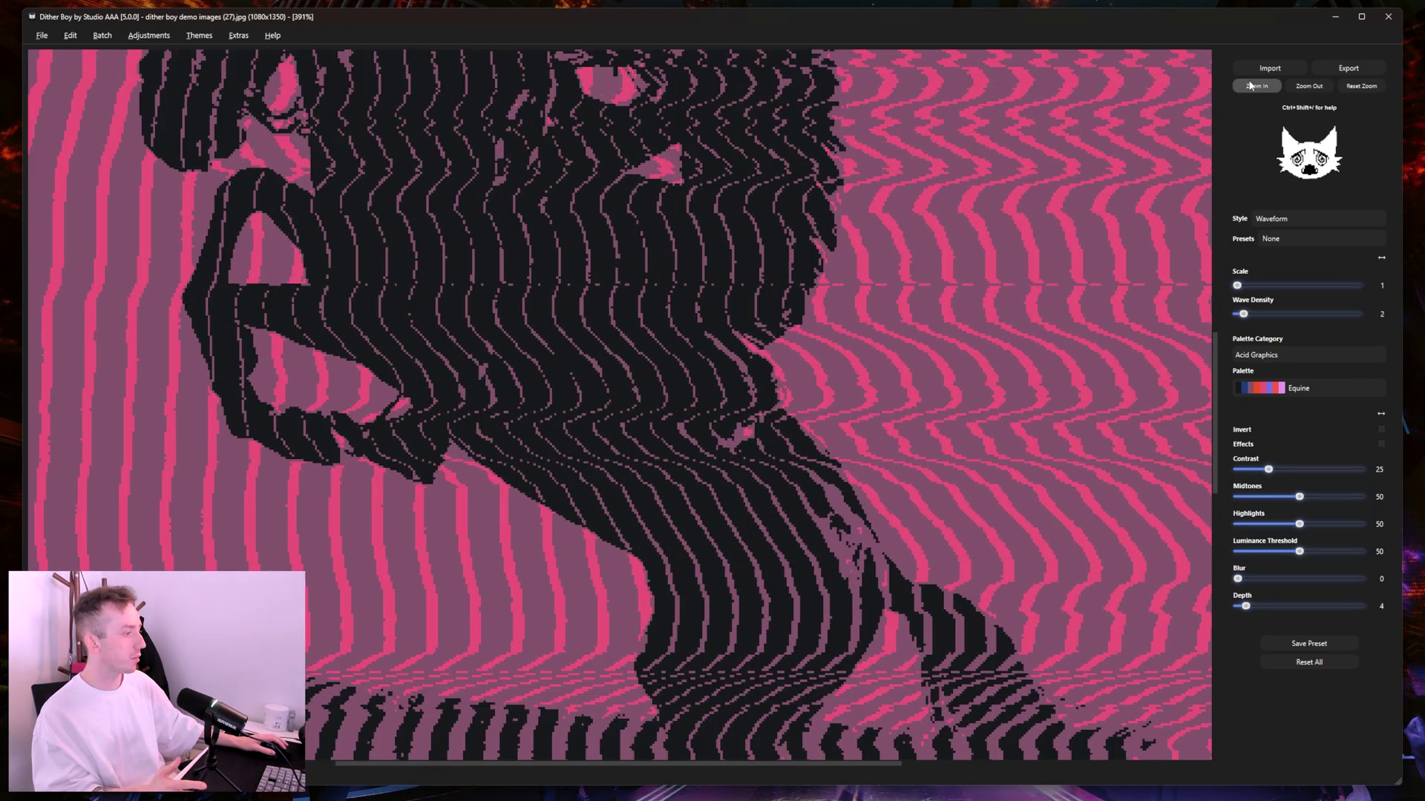
click(1254, 87)
drag(541, 609, 629, 171)
scroll(694, 344, up, 8)
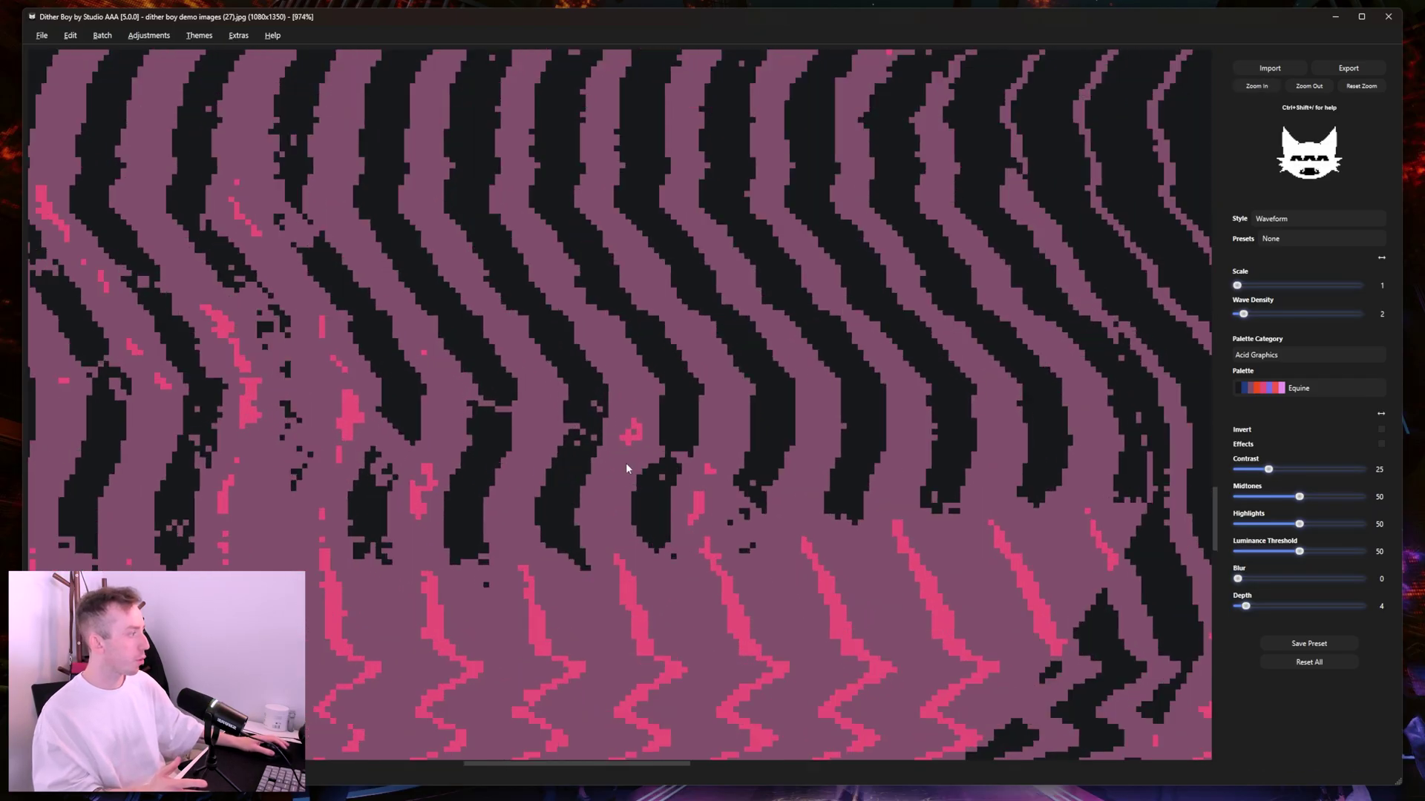
scroll(732, 216, up, 3)
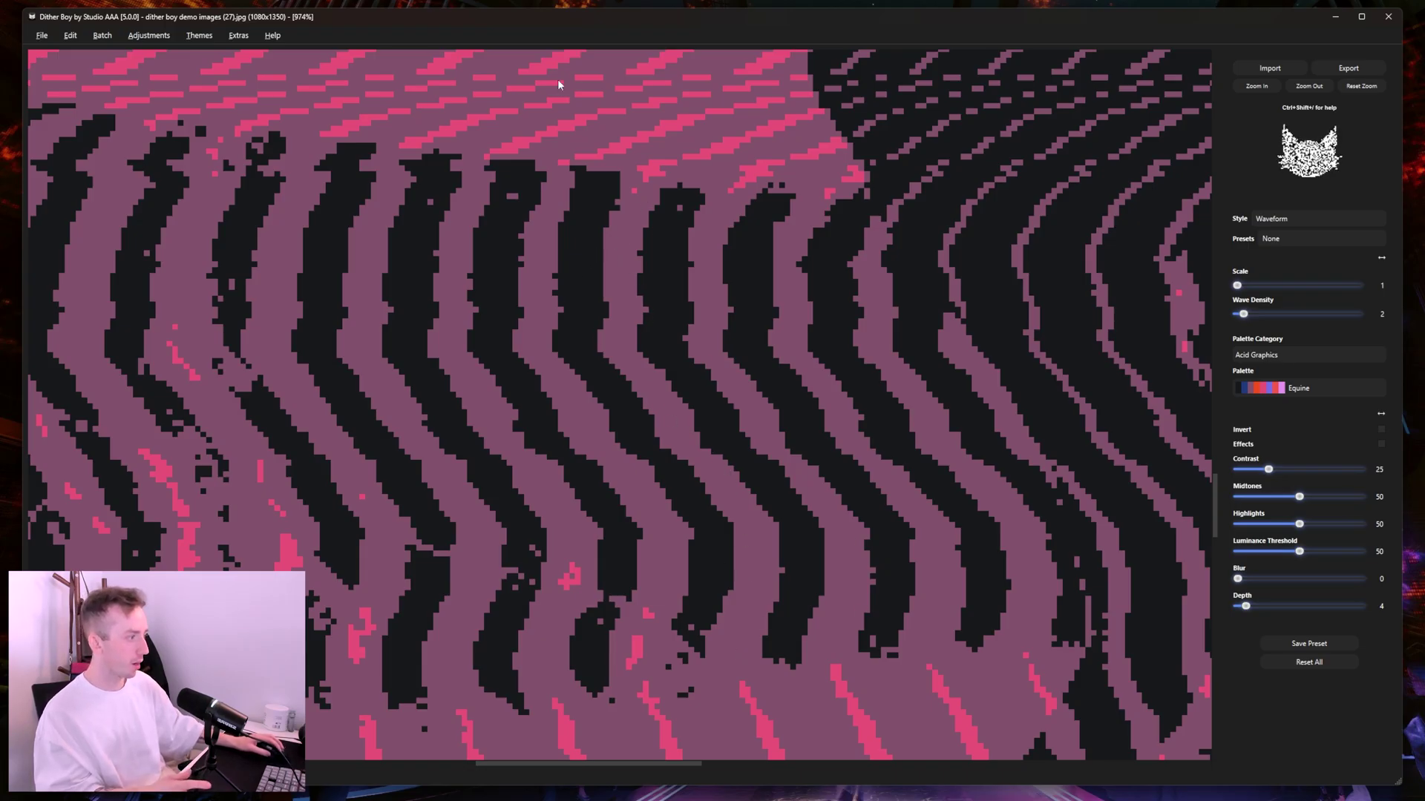
drag(558, 80, 575, 718)
drag(371, 412, 1017, 464)
drag(438, 297, 305, 639)
drag(1037, 241, 1186, 709)
drag(607, 230, 762, 742)
drag(550, 347, 768, 534)
scroll(771, 519, down, 8)
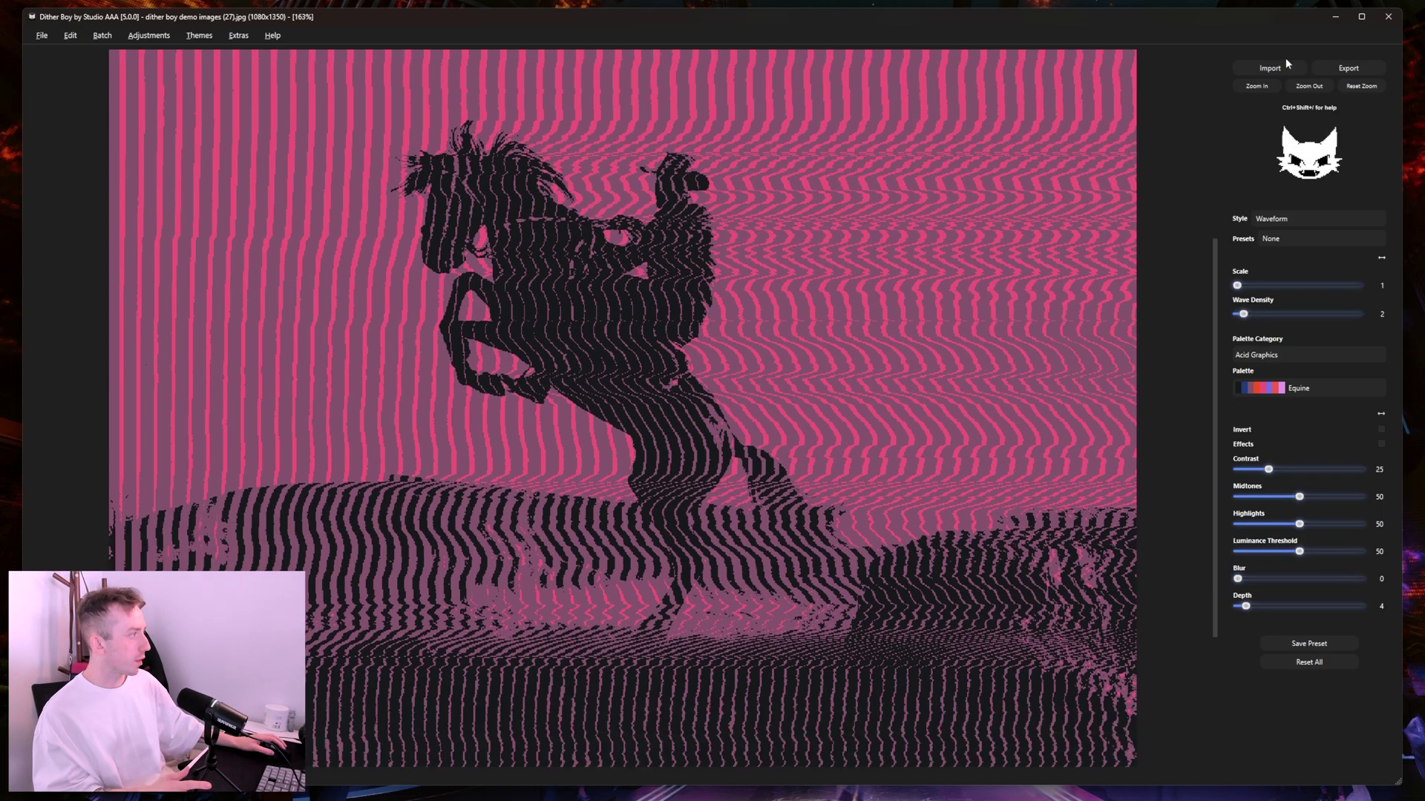
click(1256, 86)
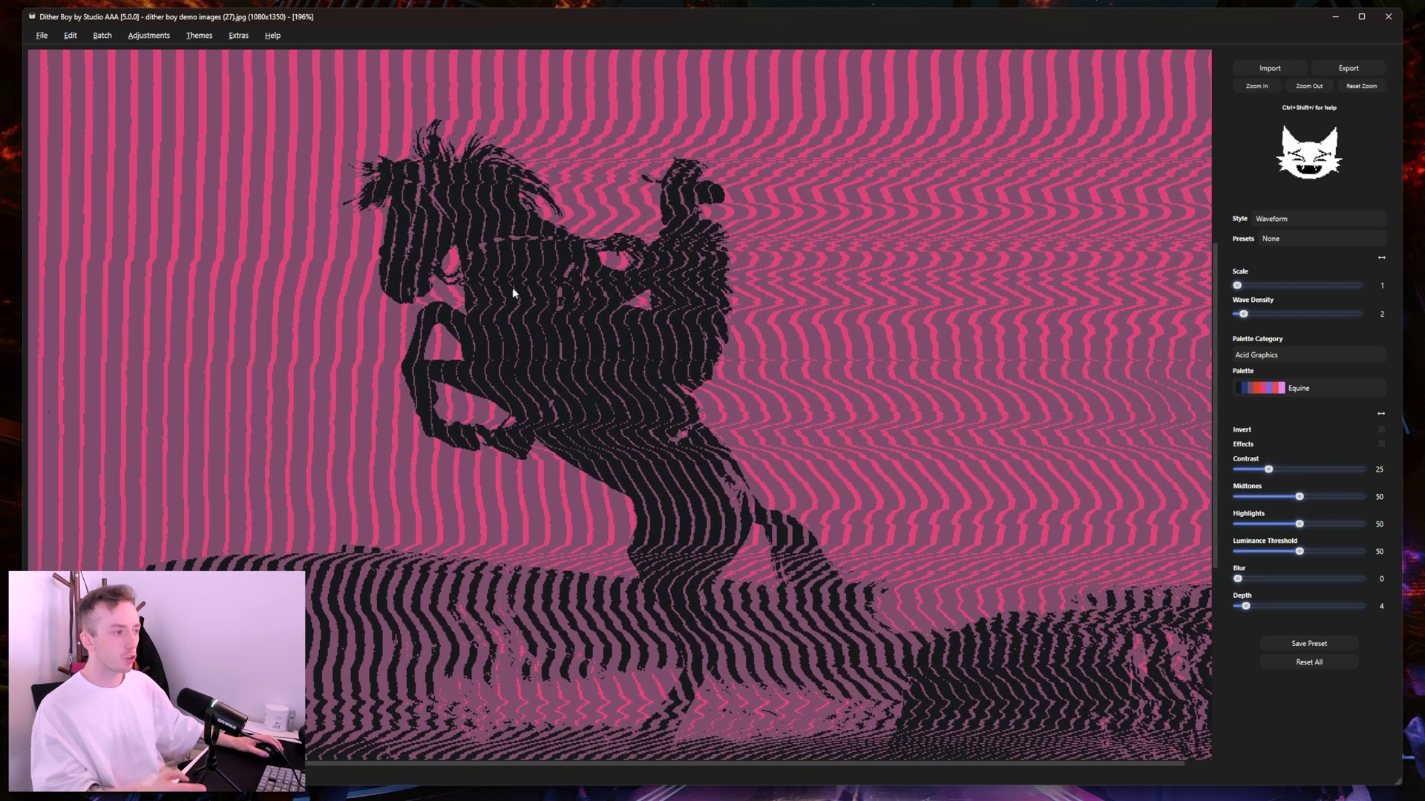
Step: Turn the effects back on and set the Epsilon Glow threshold to 42
click(1381, 445)
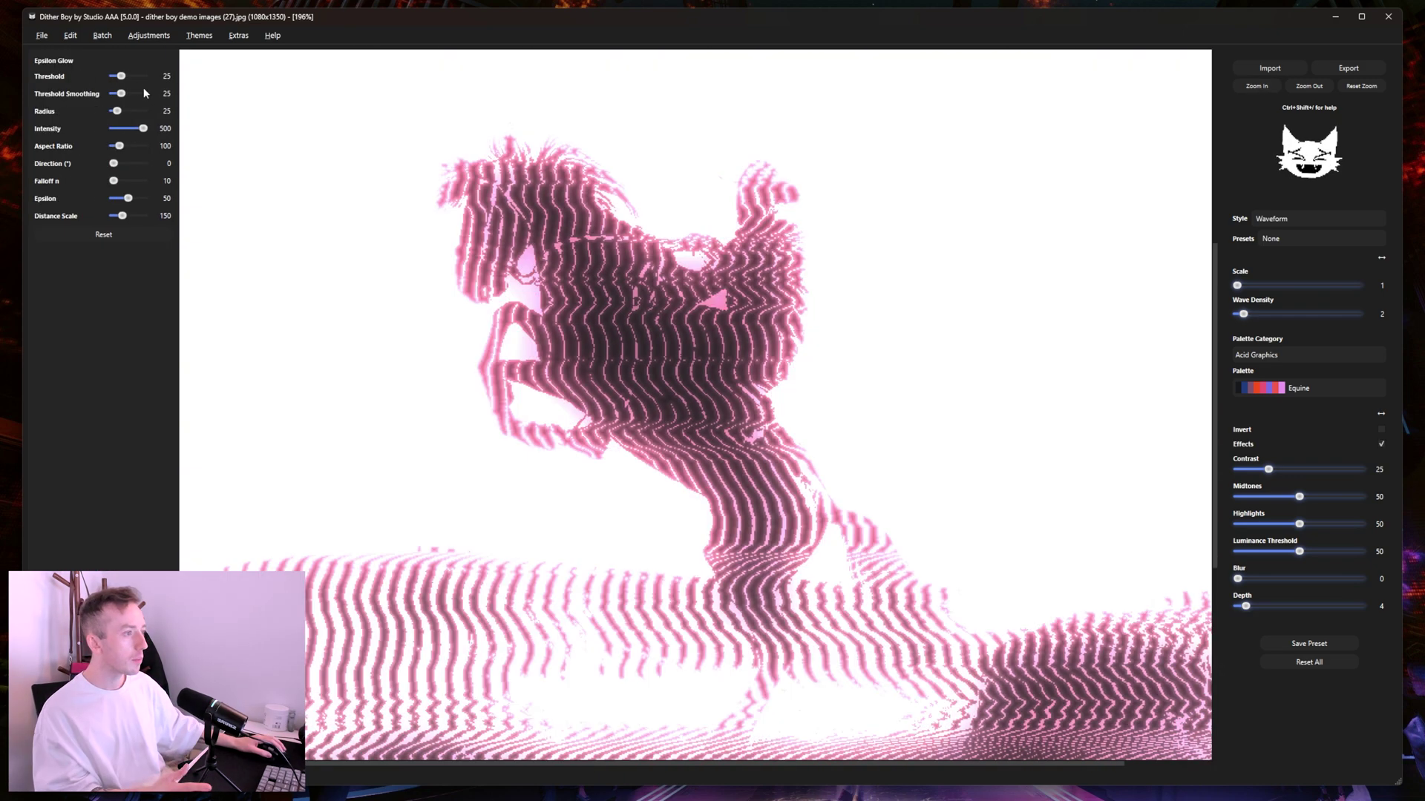
drag(123, 77, 123, 76)
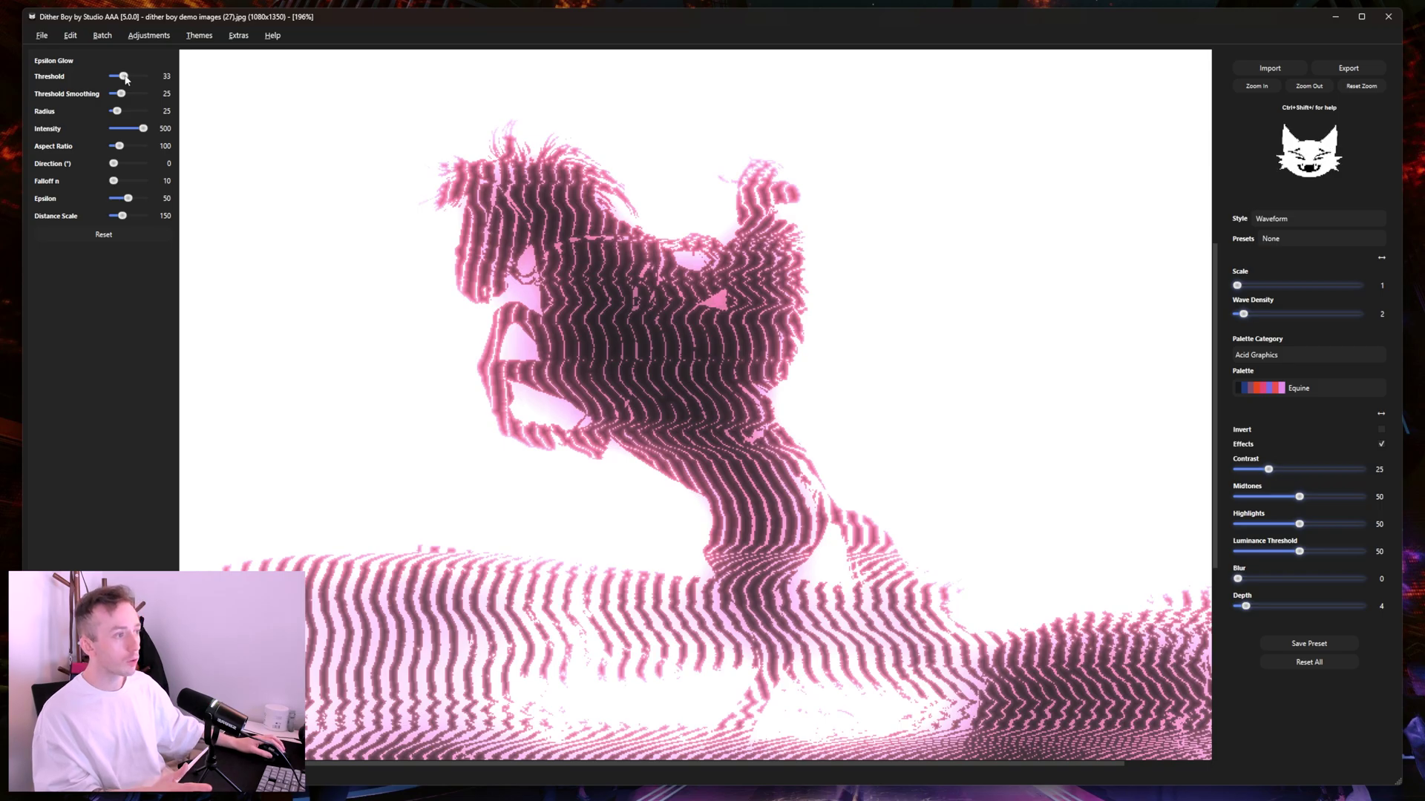
drag(124, 76, 126, 77)
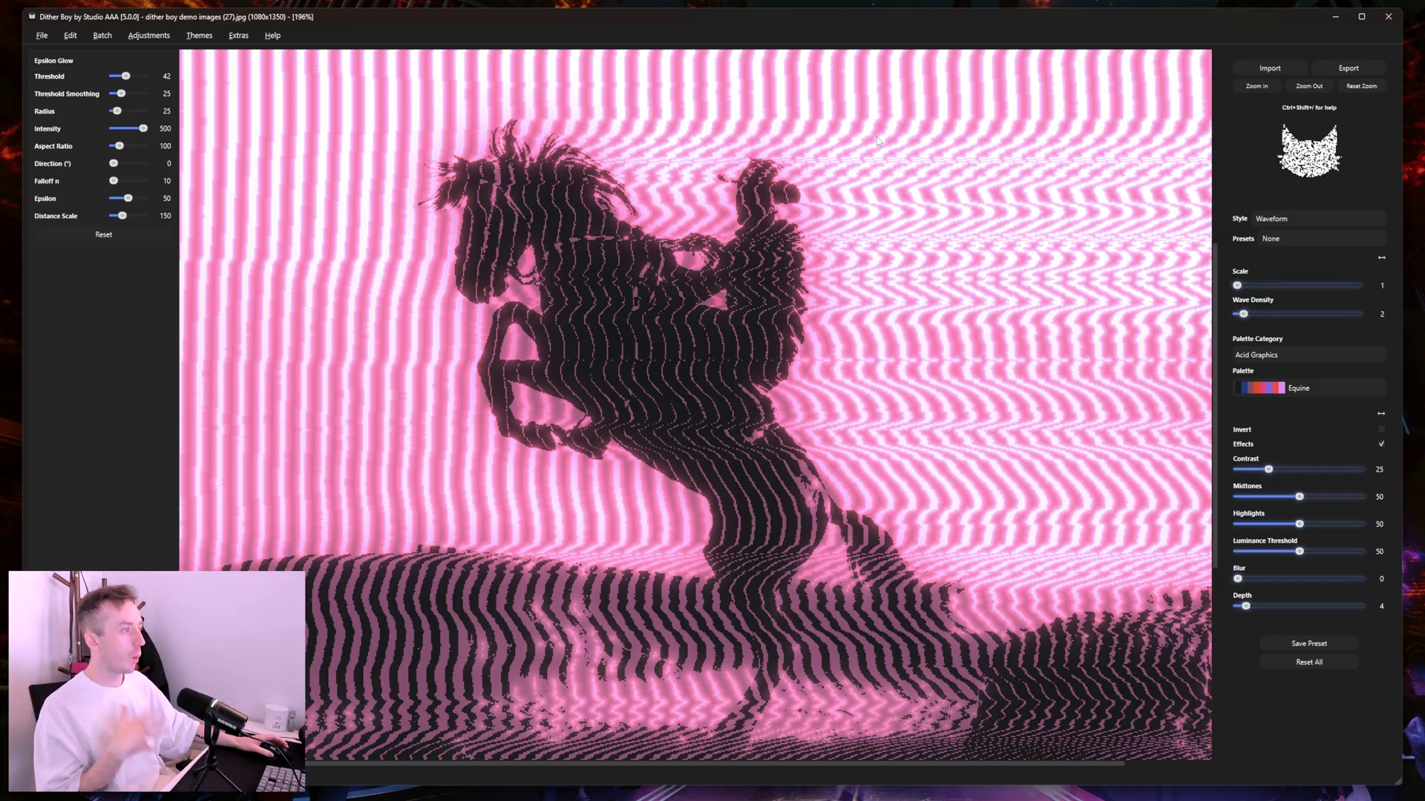
Step: Examine how the glow affects the background lines and the dark horse and rider, both overall and up close
scroll(843, 199, down, 6)
scroll(837, 201, up, 12)
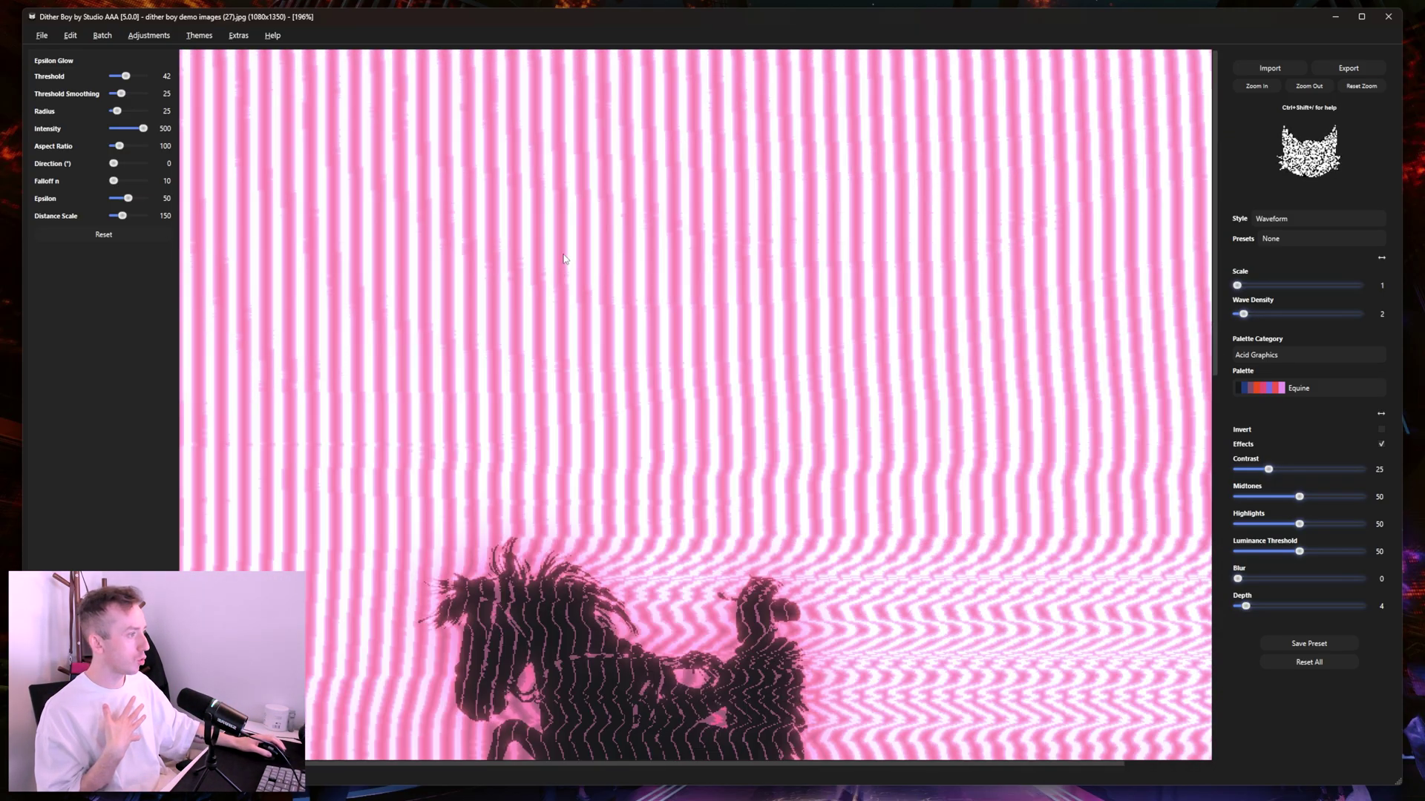
scroll(868, 200, left, 2)
click(1315, 87)
click(1314, 87)
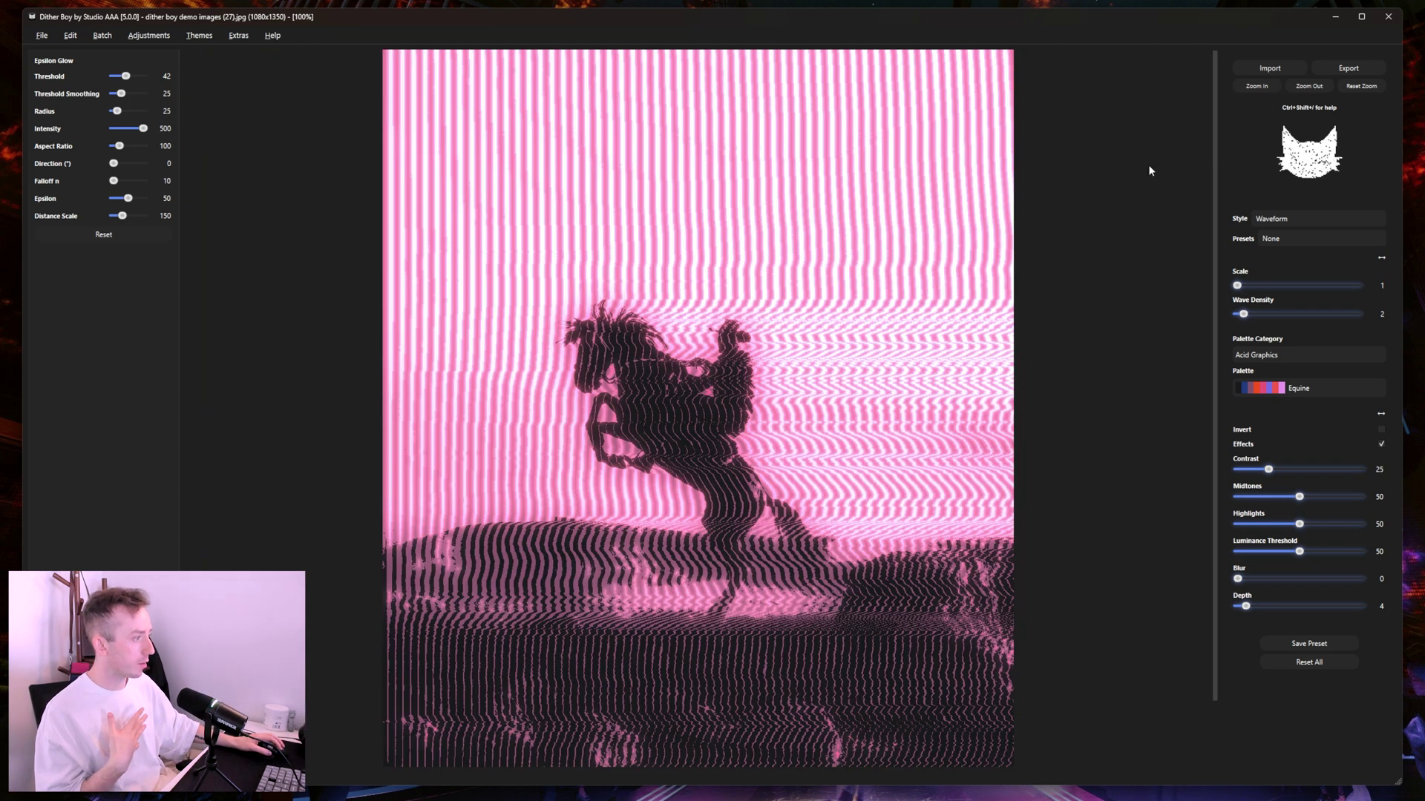
click(1254, 86)
scroll(662, 198, down, 5)
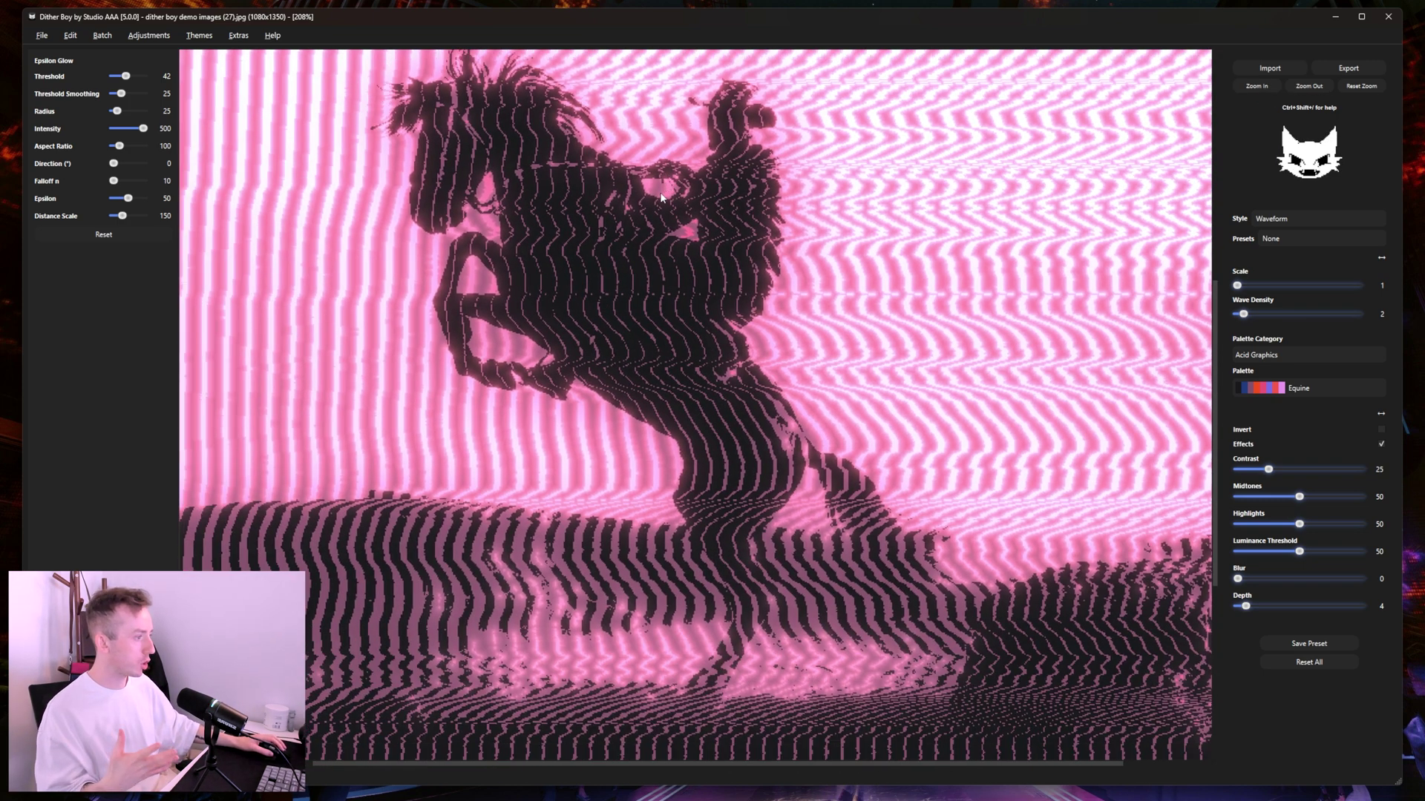
drag(661, 197, 661, 258)
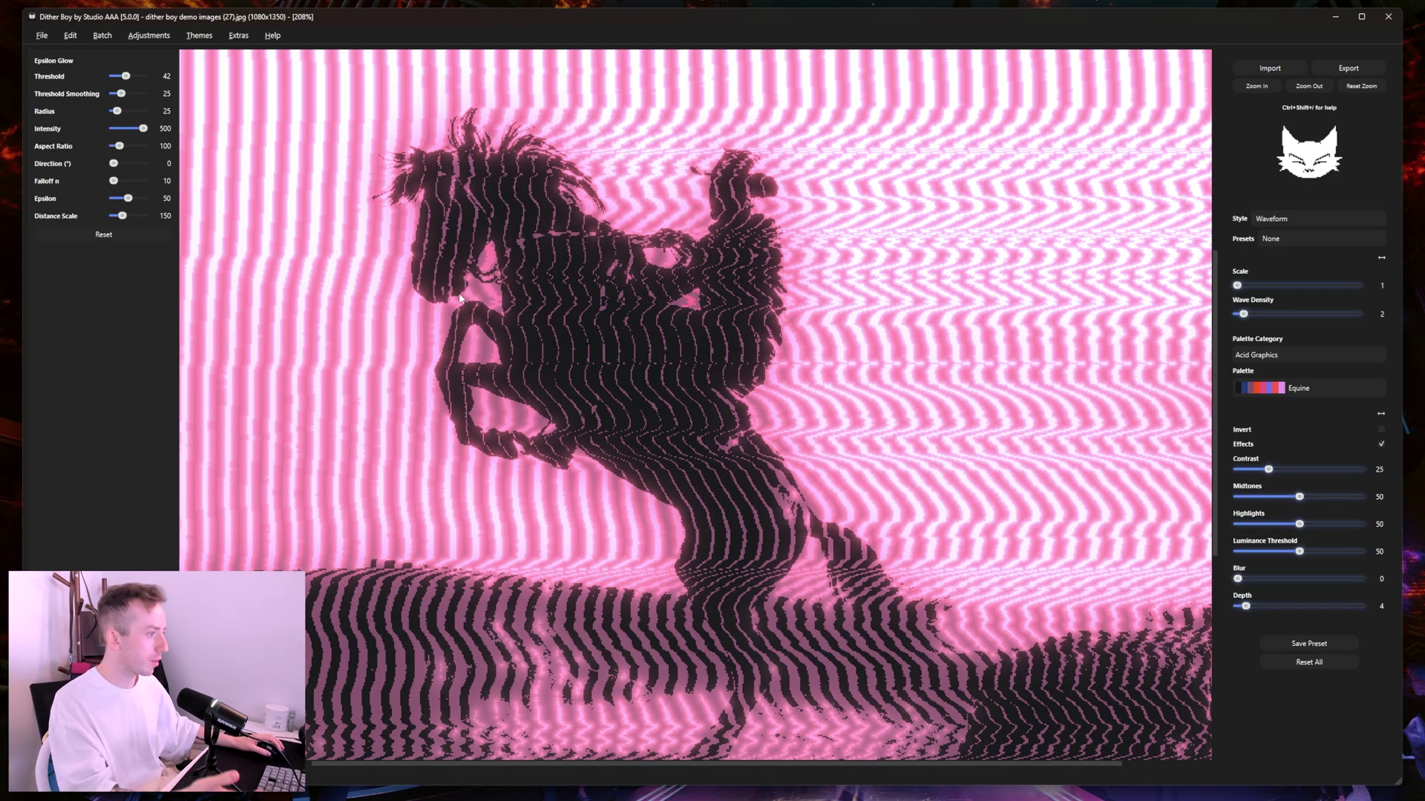
Step: Set the Epsilon Glow threshold to 48 and check its effect on the whole image
drag(125, 76, 127, 76)
scroll(127, 77, down, 3)
scroll(128, 80, up, 1)
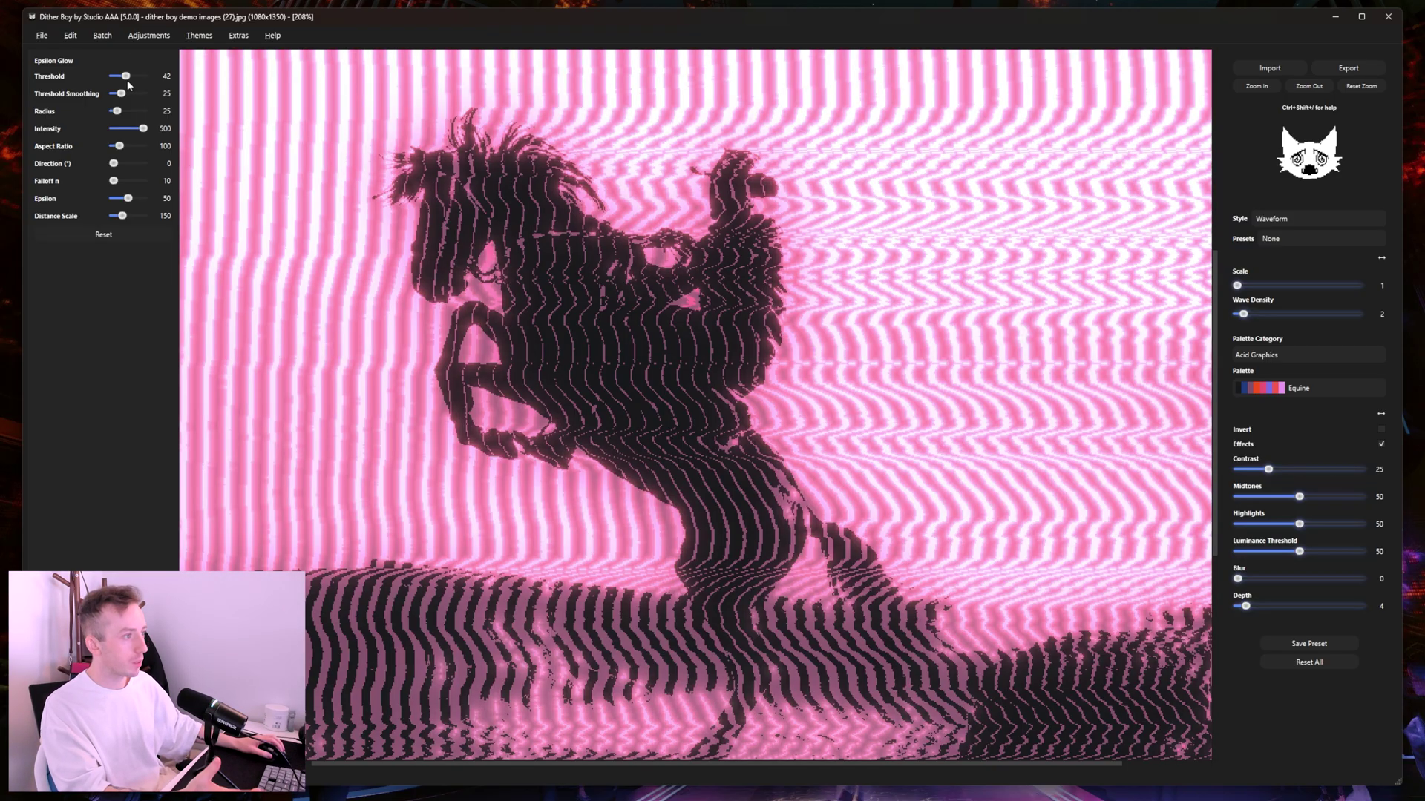
scroll(127, 80, up, 1)
drag(535, 189, 580, 183)
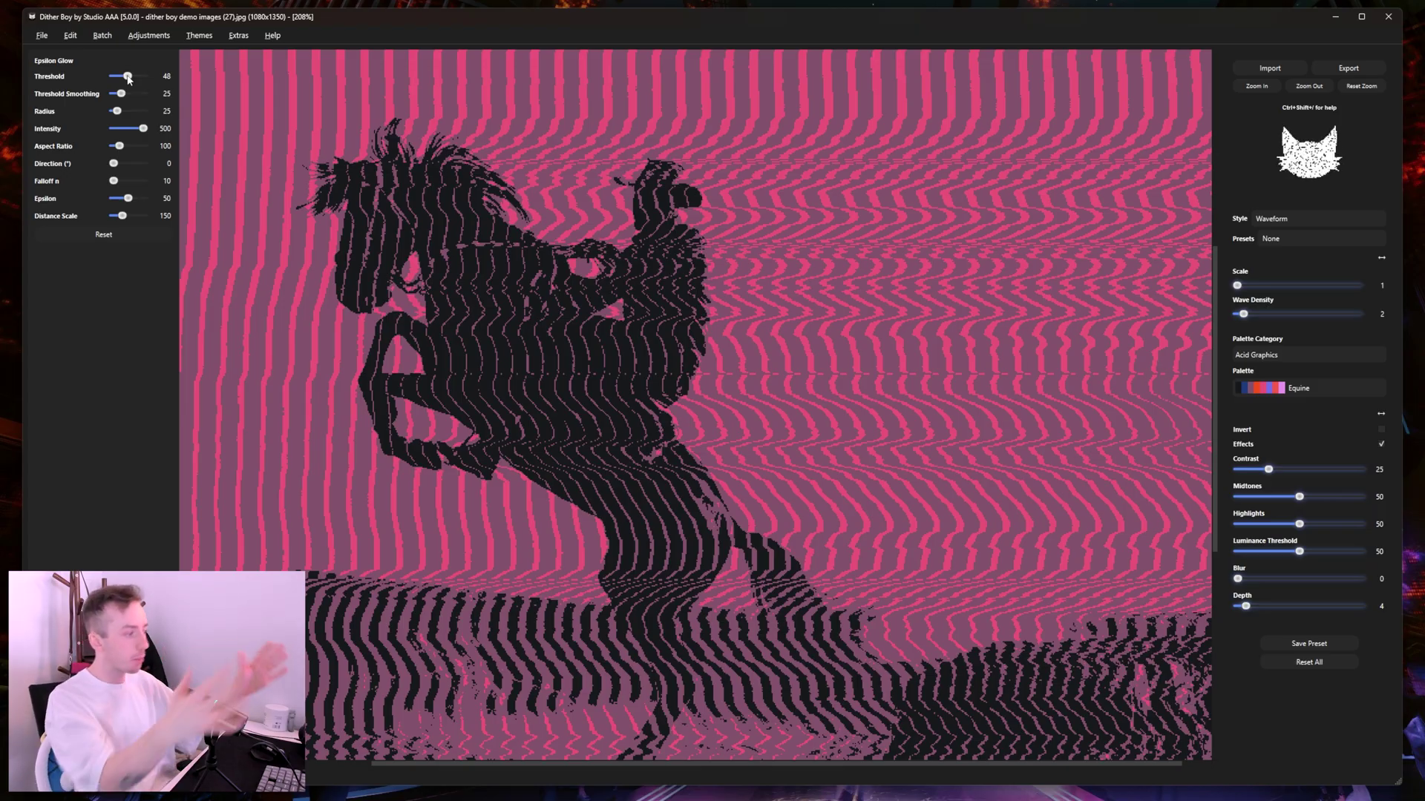
click(1307, 86)
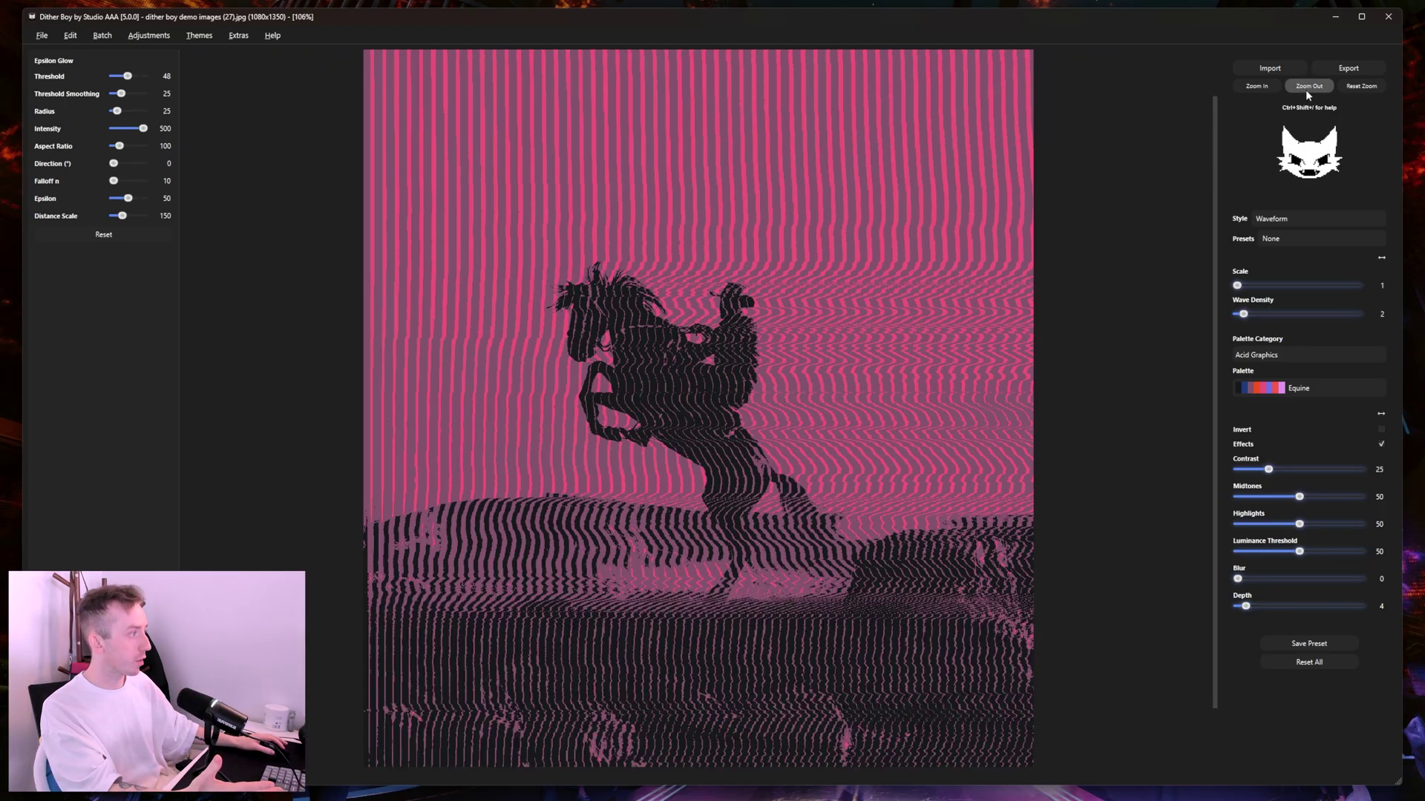
click(1307, 86)
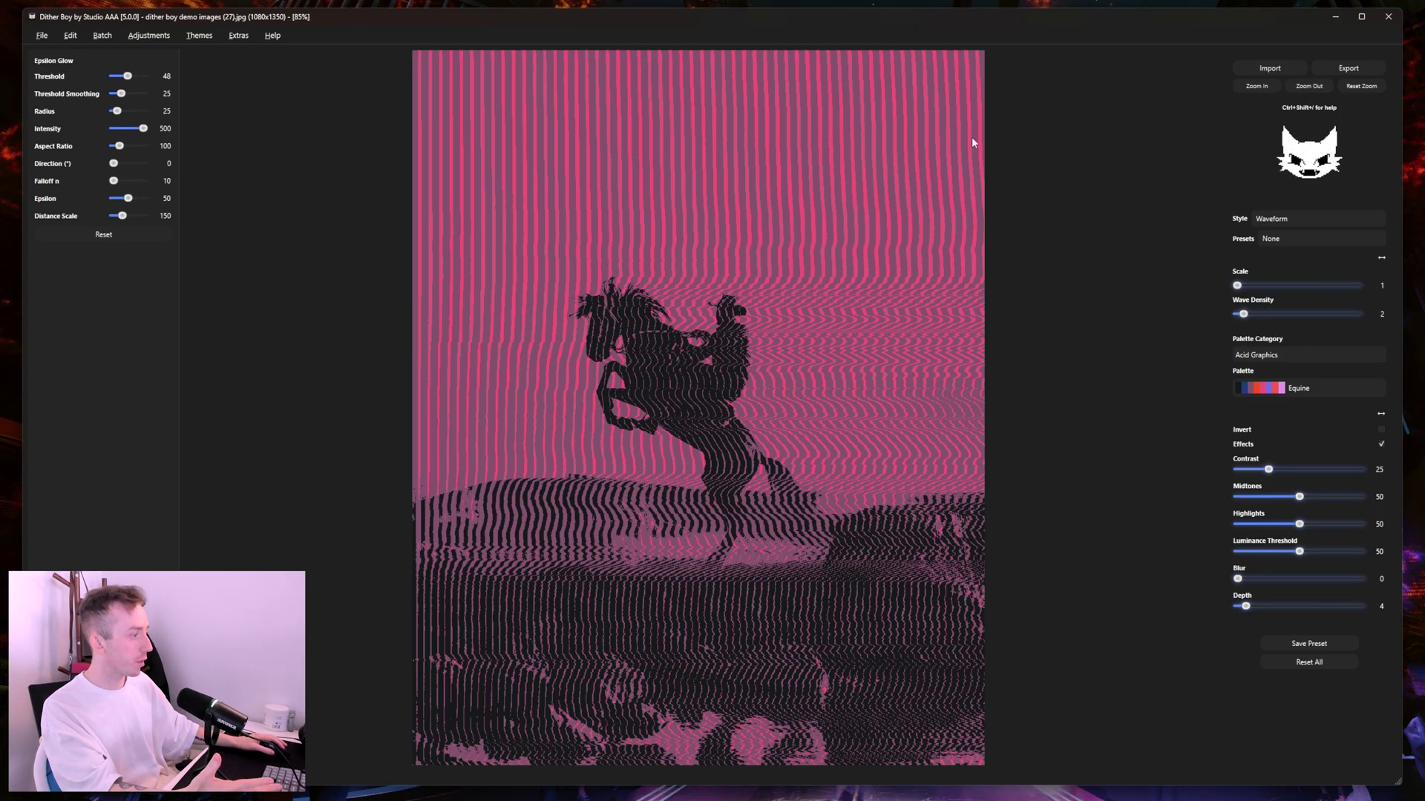
Step: Set the contrast to 42 and check how the glow responds, up close and on the whole image
click(1256, 86)
click(1256, 86)
drag(876, 301, 871, 321)
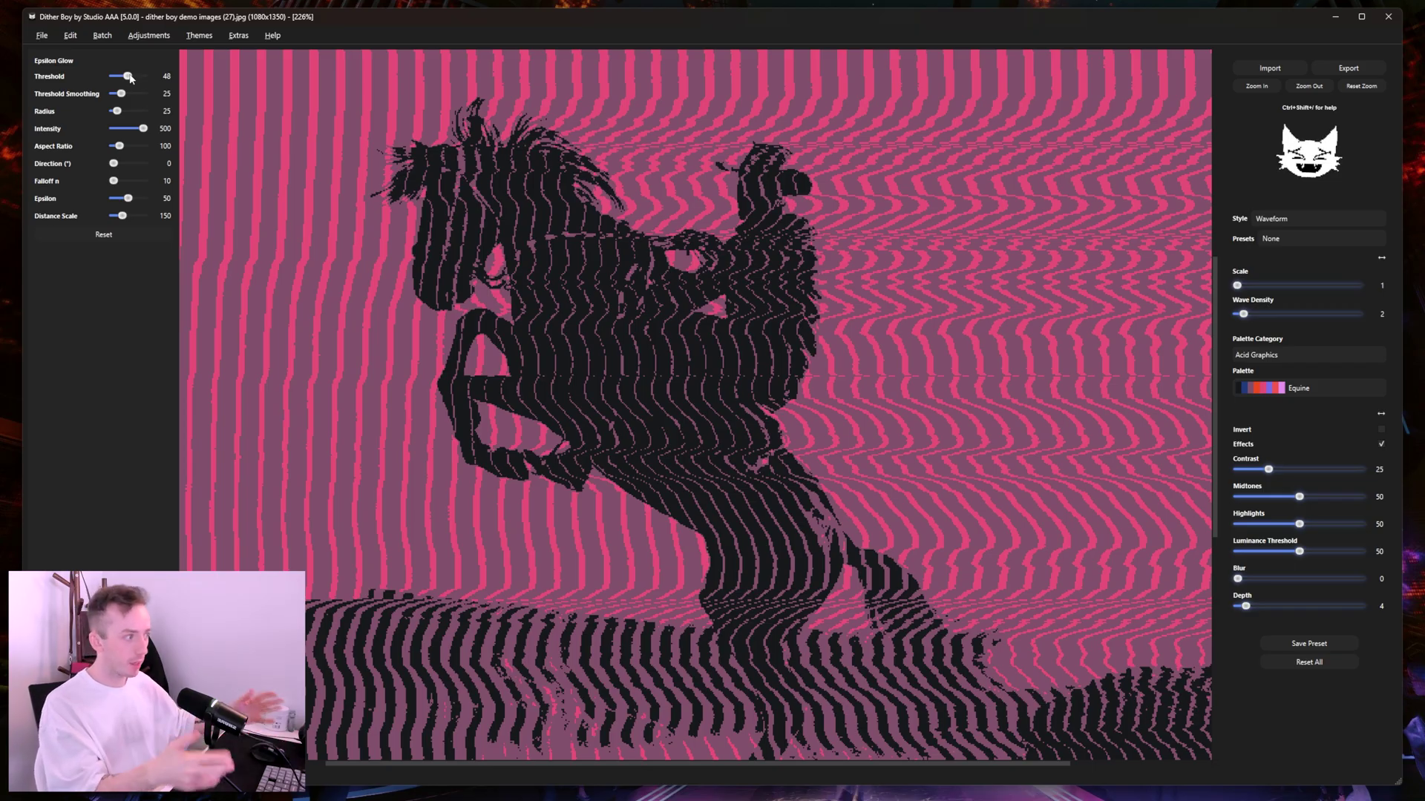
drag(1269, 470, 1289, 469)
drag(1061, 399, 972, 348)
click(1298, 89)
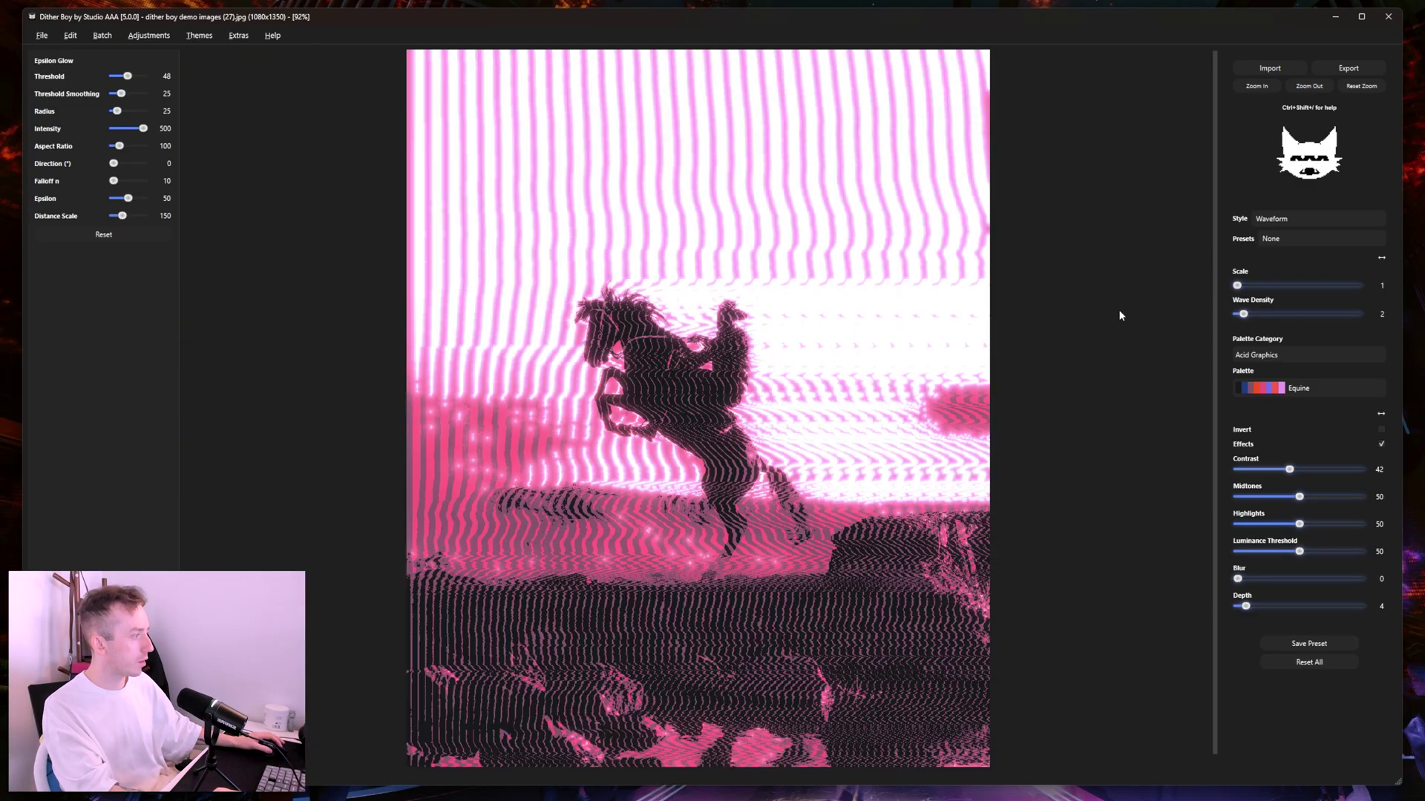
Step: Try the maximum contrast of 100 on the glowing image, then reduce it to 51
drag(1299, 474, 1331, 470)
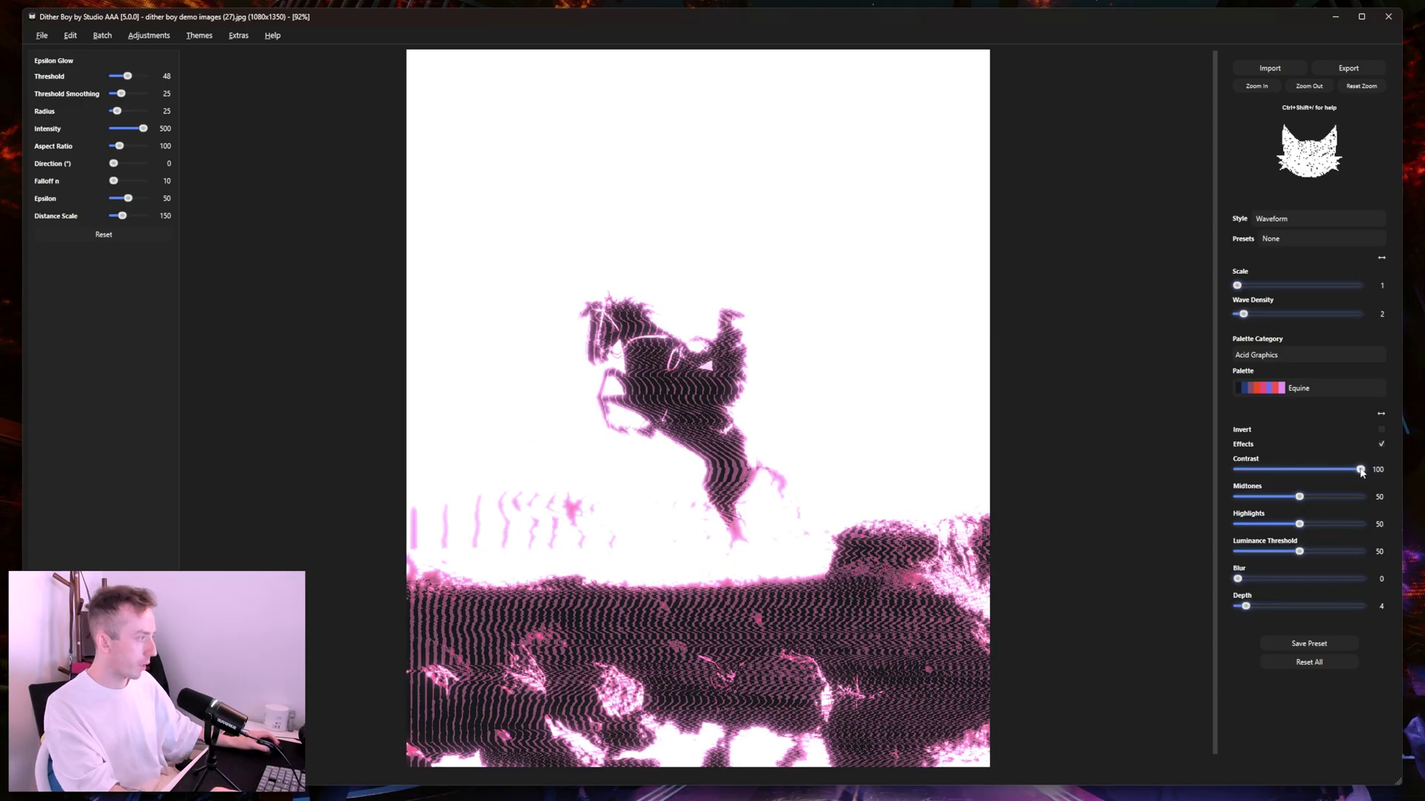
drag(1360, 470, 1300, 470)
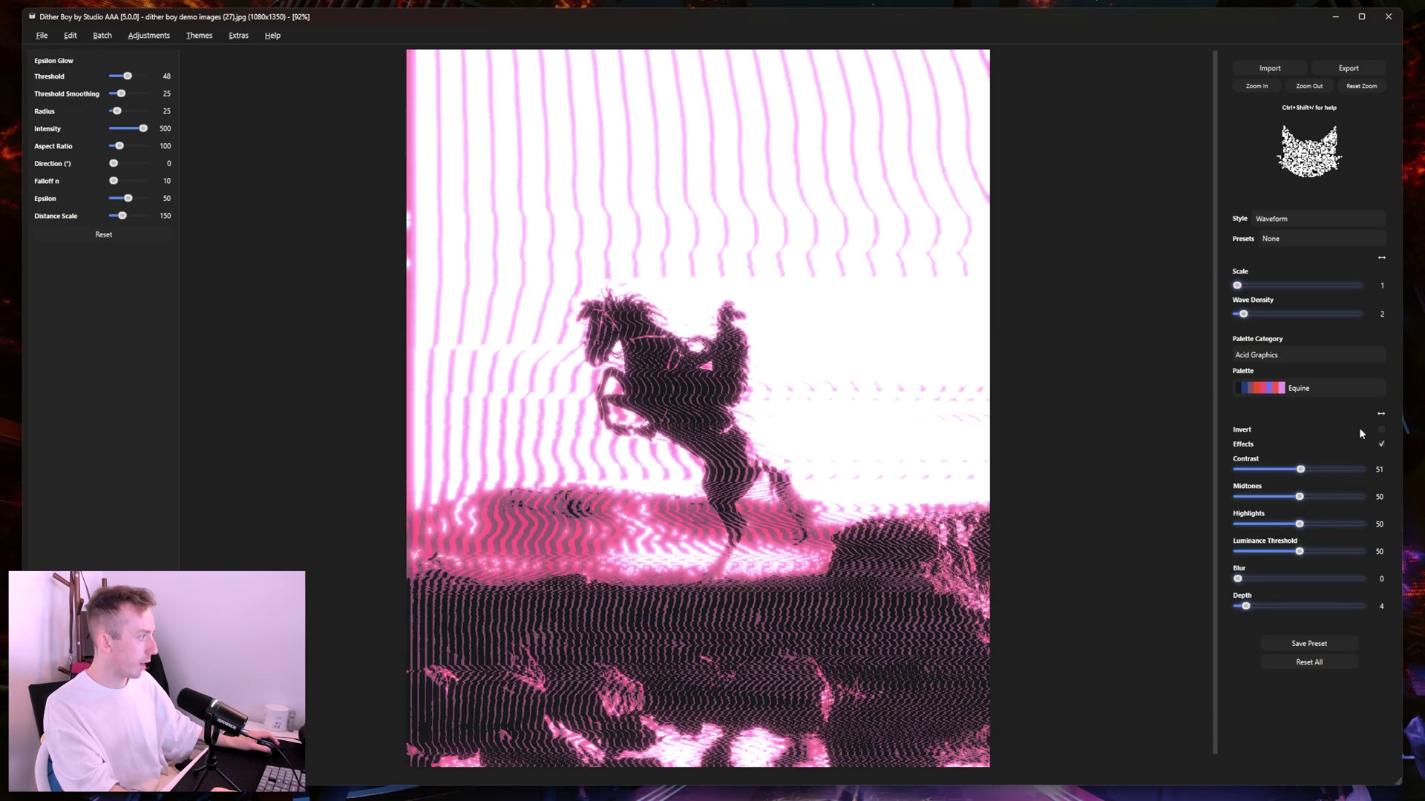
Step: Turn the effects off, set the contrast to 29 and examine the palette colours in the ground, horse and background lines up close
click(1381, 443)
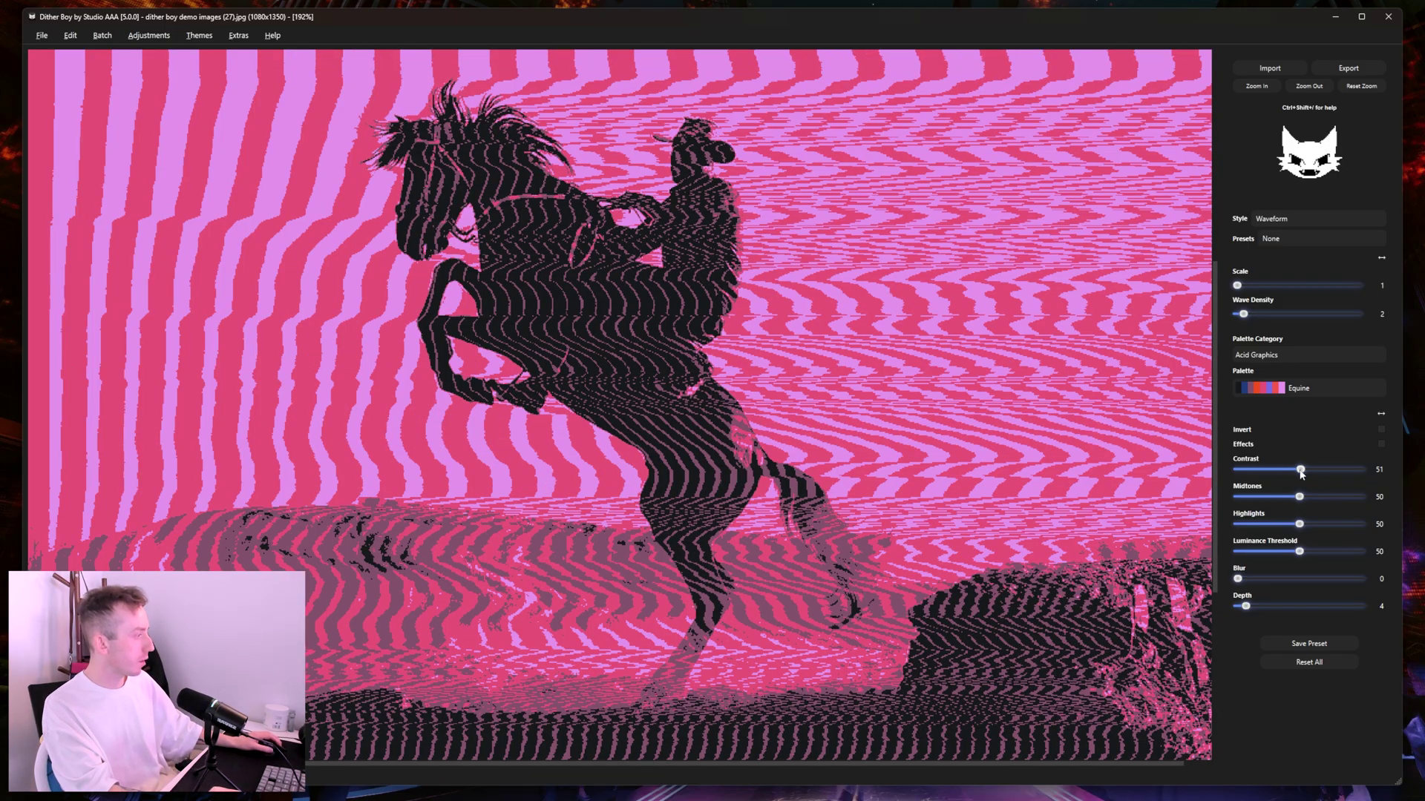
drag(1300, 471, 1273, 471)
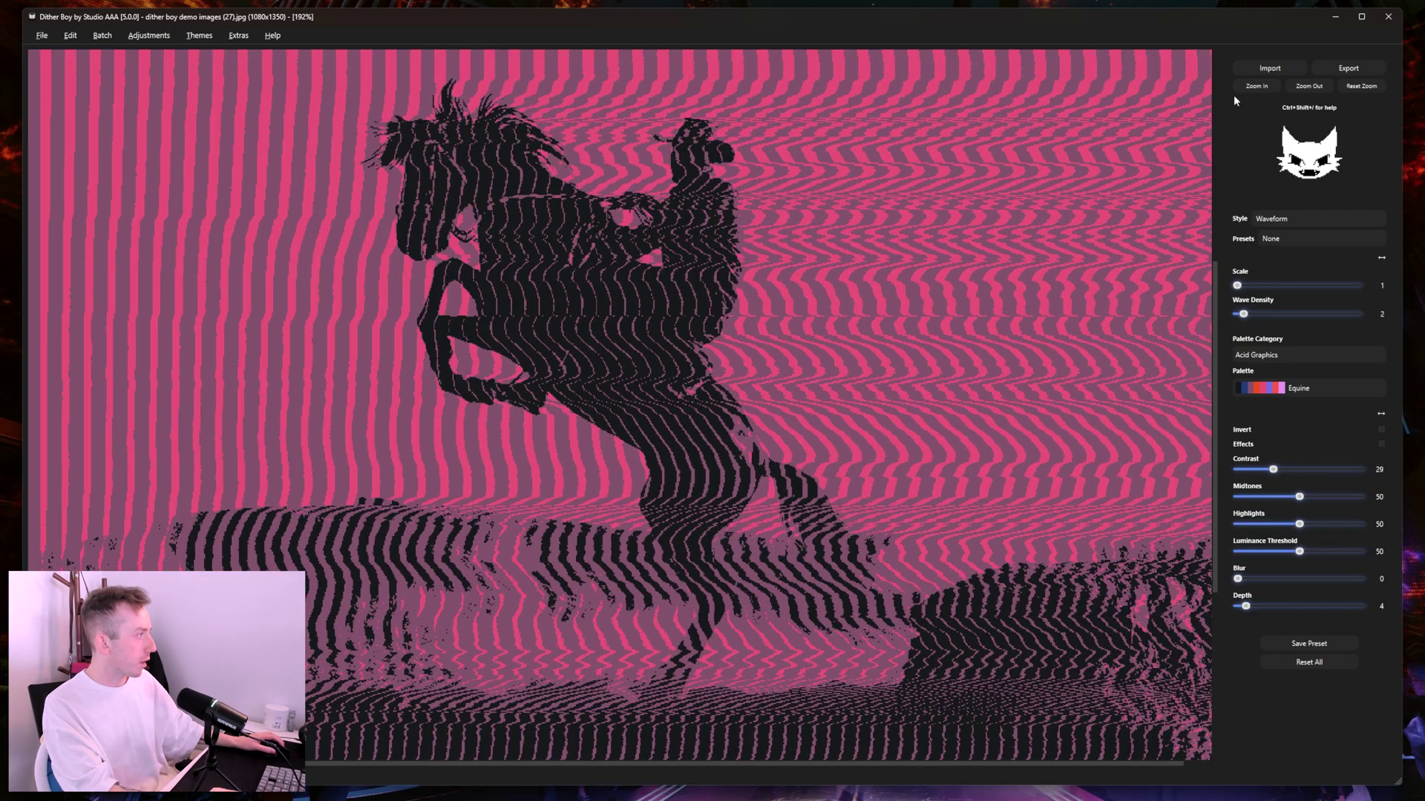
click(1244, 85)
click(1244, 85)
click(1243, 85)
click(1244, 85)
click(1244, 85)
drag(682, 538, 664, 385)
drag(648, 324, 647, 315)
drag(594, 439, 792, 311)
drag(541, 486, 748, 249)
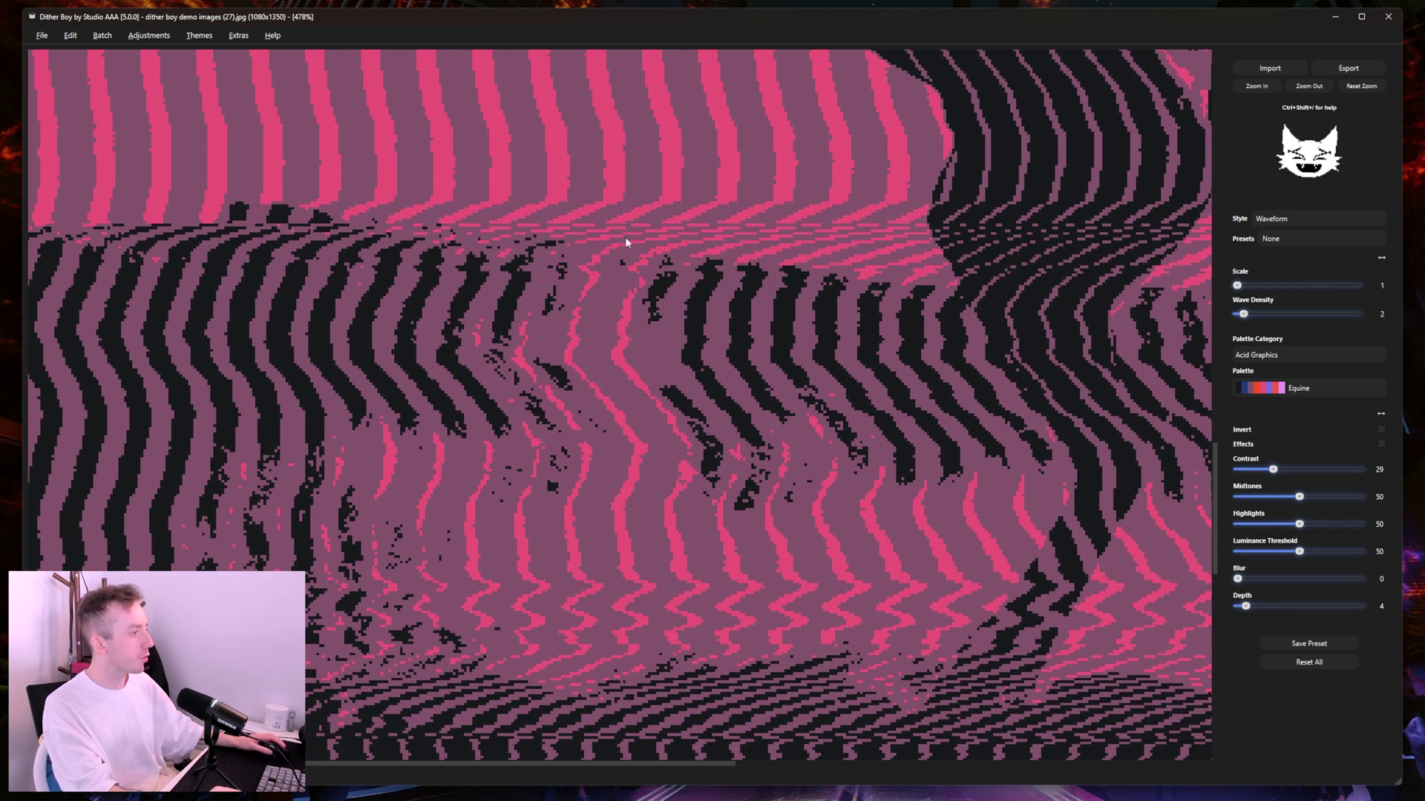
drag(643, 235, 795, 754)
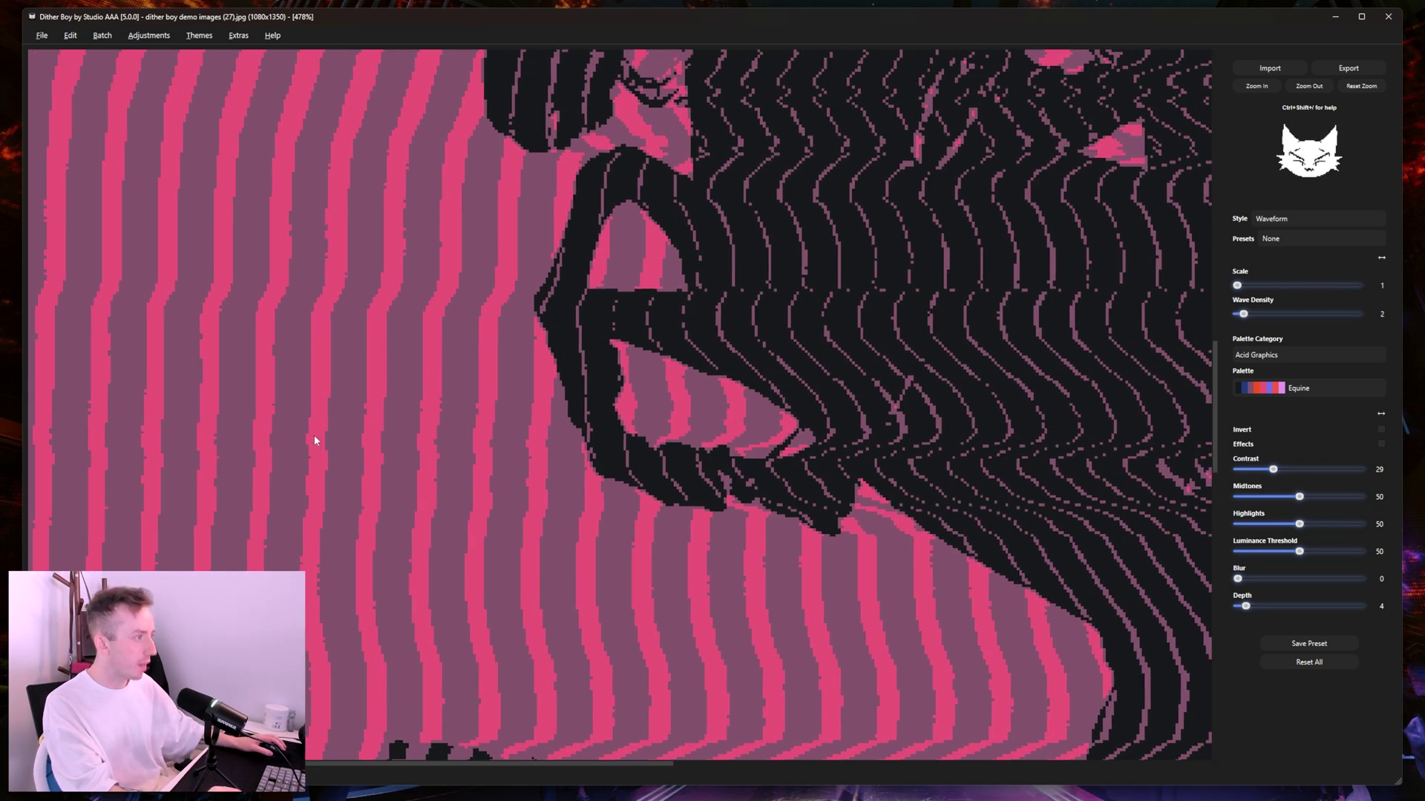
drag(401, 305, 503, 305)
Step: Set the contrast to 38 and examine the background line colours from the horse's legs up to the sky
click(1276, 471)
drag(1277, 471, 1286, 471)
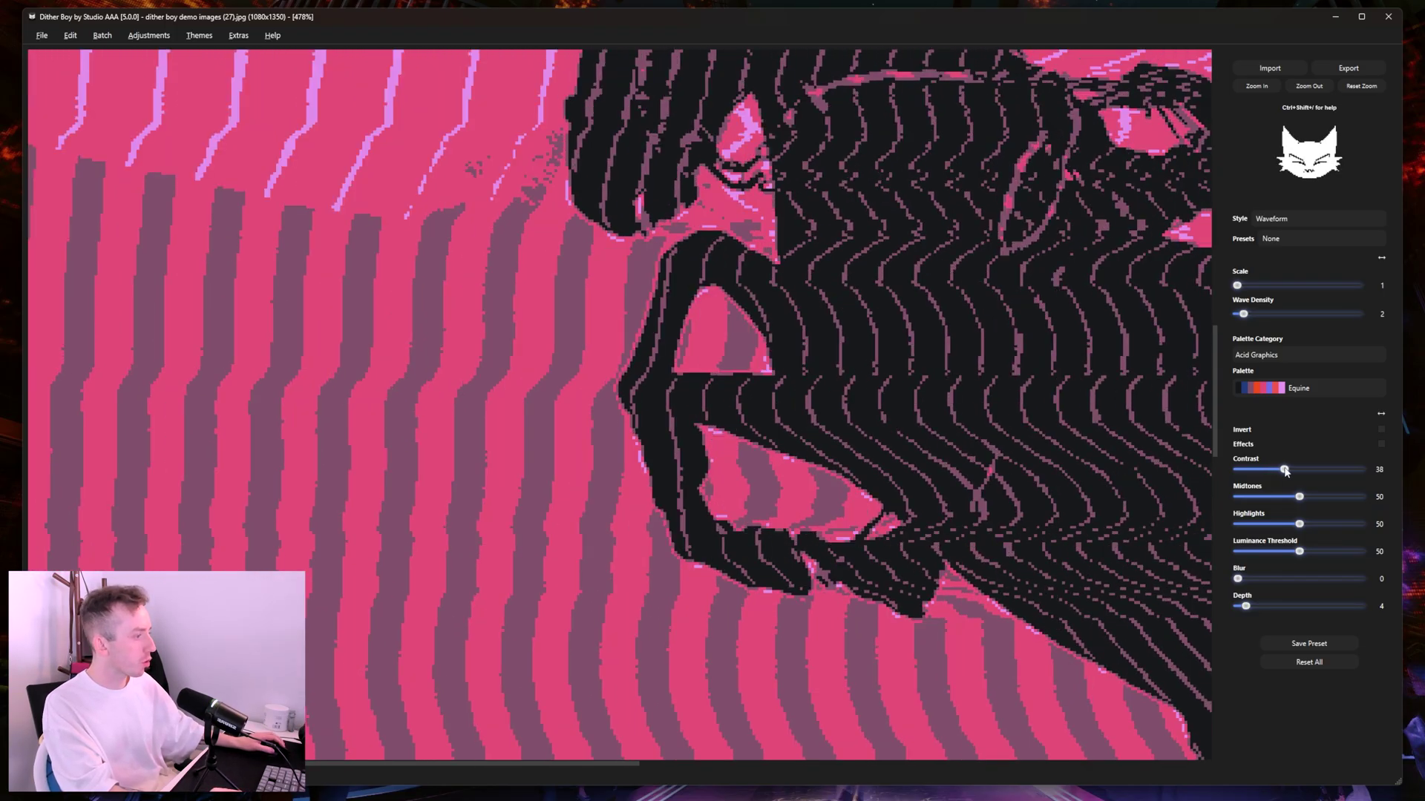
drag(492, 264, 709, 742)
drag(474, 413, 618, 757)
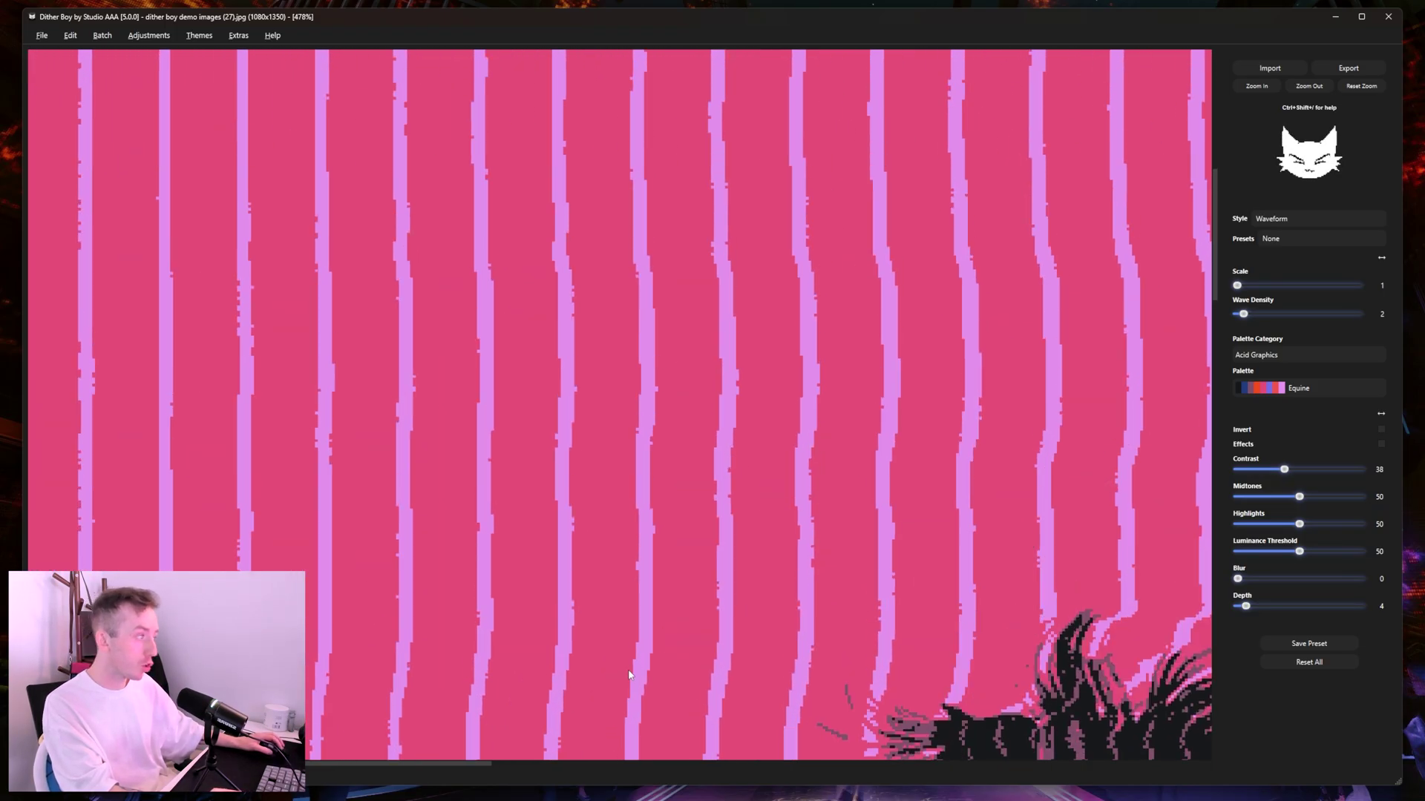
drag(517, 314, 653, 724)
Step: Set the contrast to 48 and examine the dithered lines around the horse and rider, both up close and overall
click(1297, 471)
drag(965, 460, 827, 200)
drag(876, 549, 731, 185)
drag(790, 512, 681, 133)
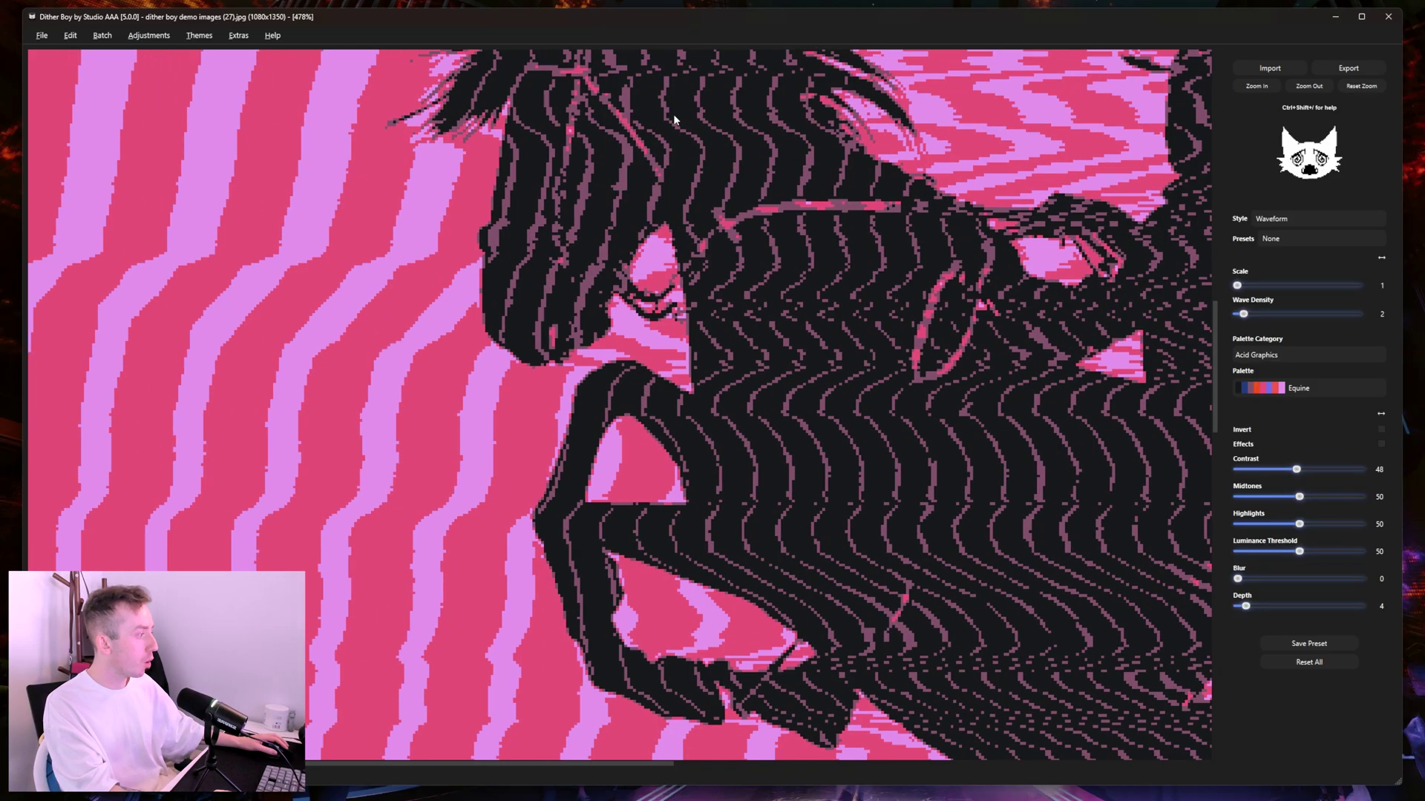
drag(854, 438, 687, 162)
drag(422, 717, 469, 638)
drag(830, 502, 351, 532)
scroll(671, 416, down, 5)
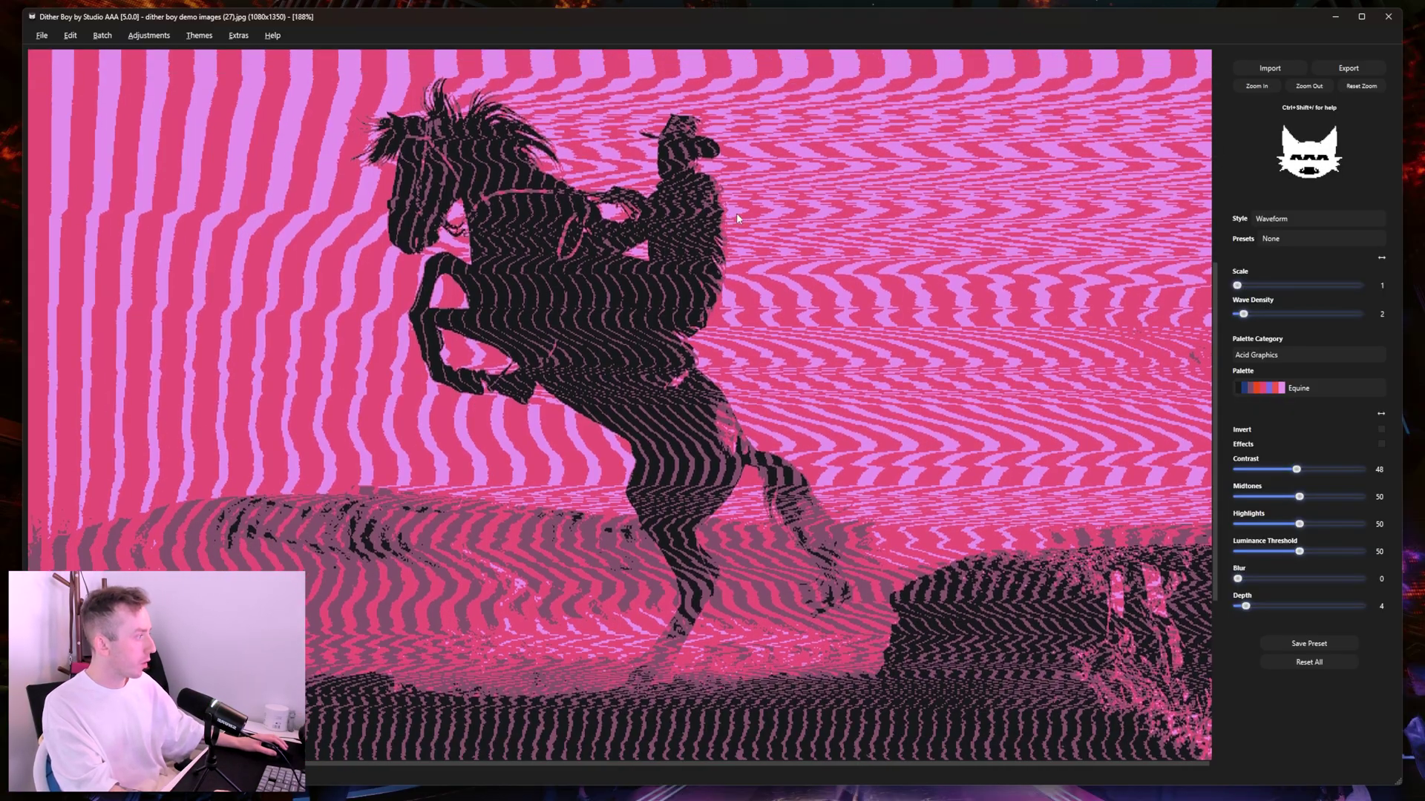
drag(737, 219, 737, 254)
Step: Turn the effects back on, with the contrast at 42 and the Epsilon Glow threshold at 57
click(1381, 443)
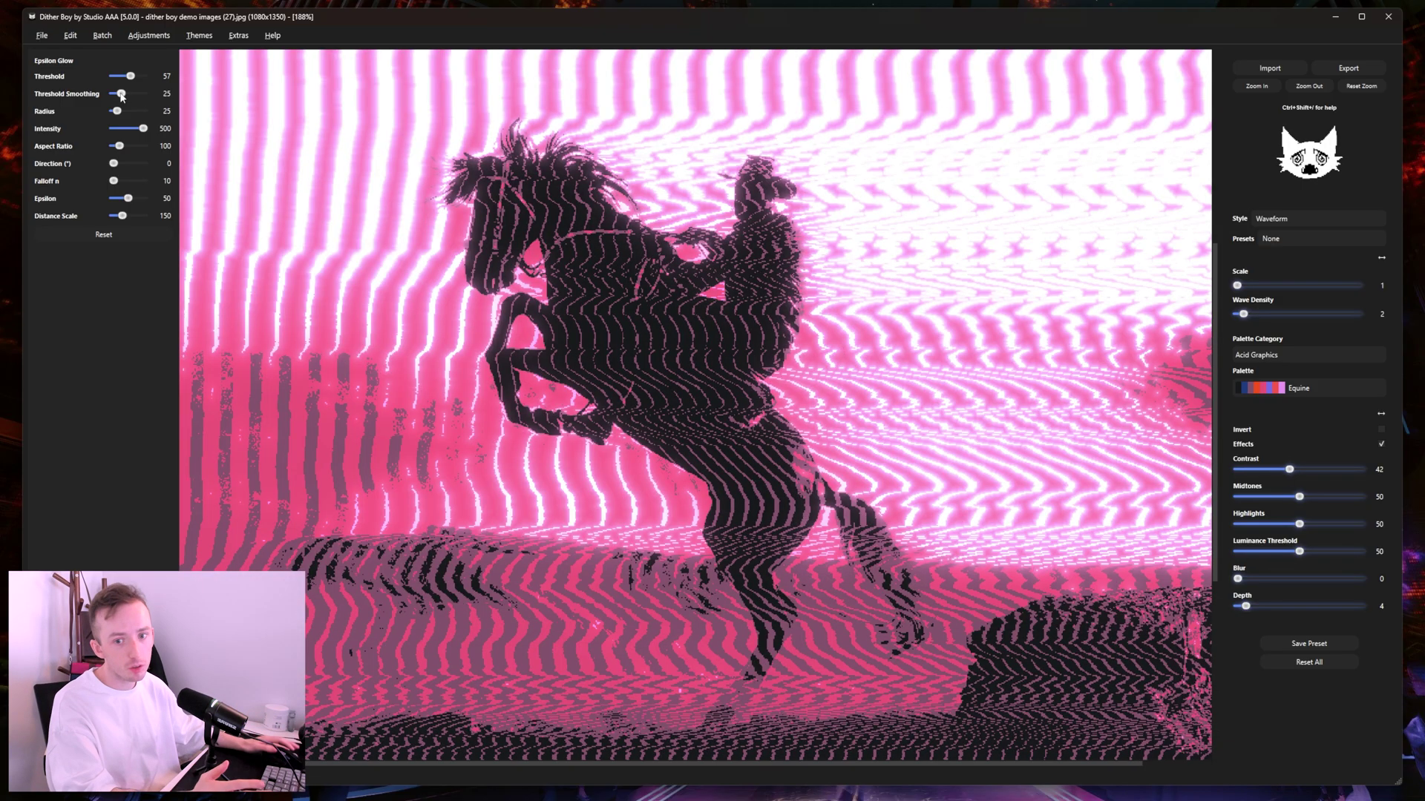
Step: Set the Epsilon Glow threshold smoothing to 100 after trying 0, and the radius to 56 after trying 141 and 200
drag(123, 95, 110, 95)
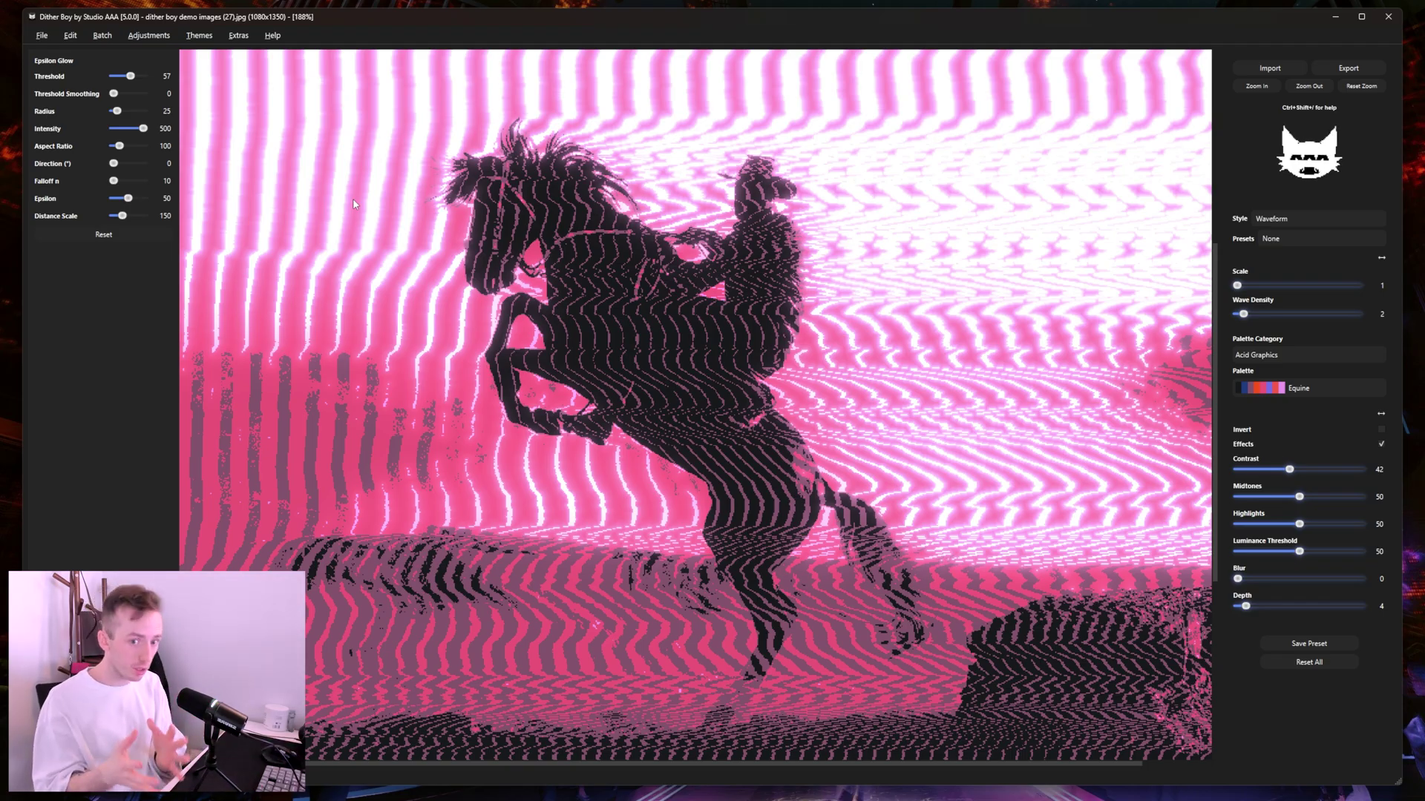
drag(114, 94, 144, 94)
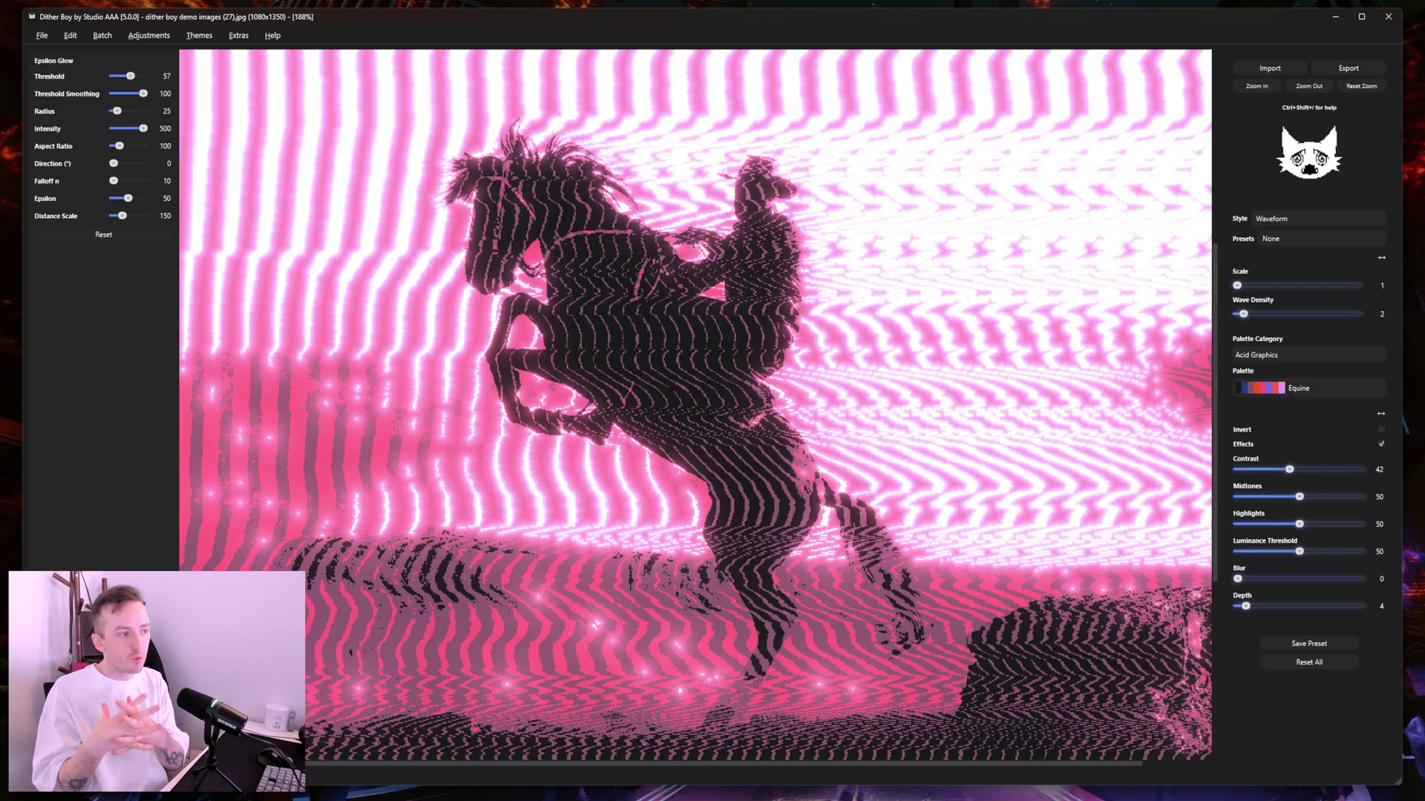
drag(117, 111, 134, 115)
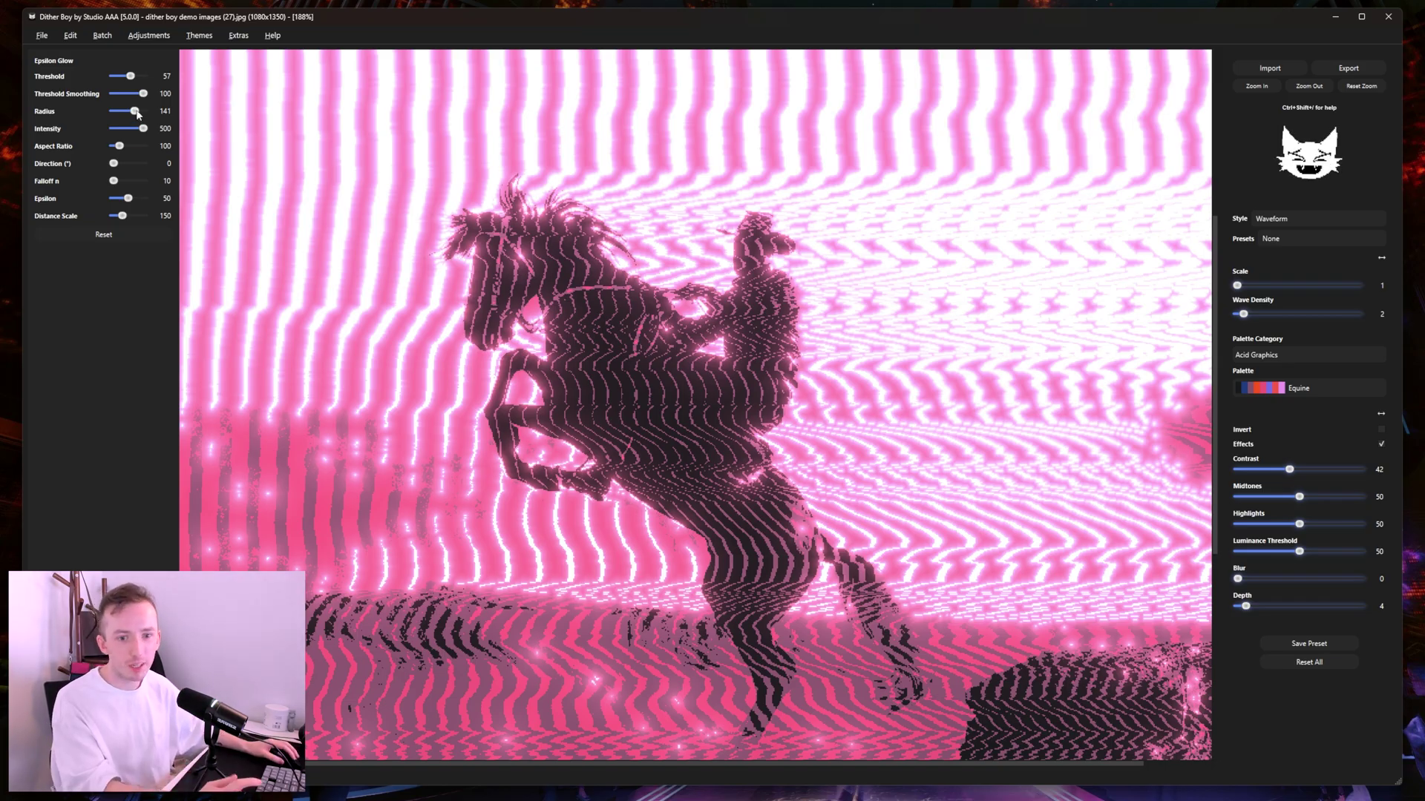
drag(135, 111, 155, 116)
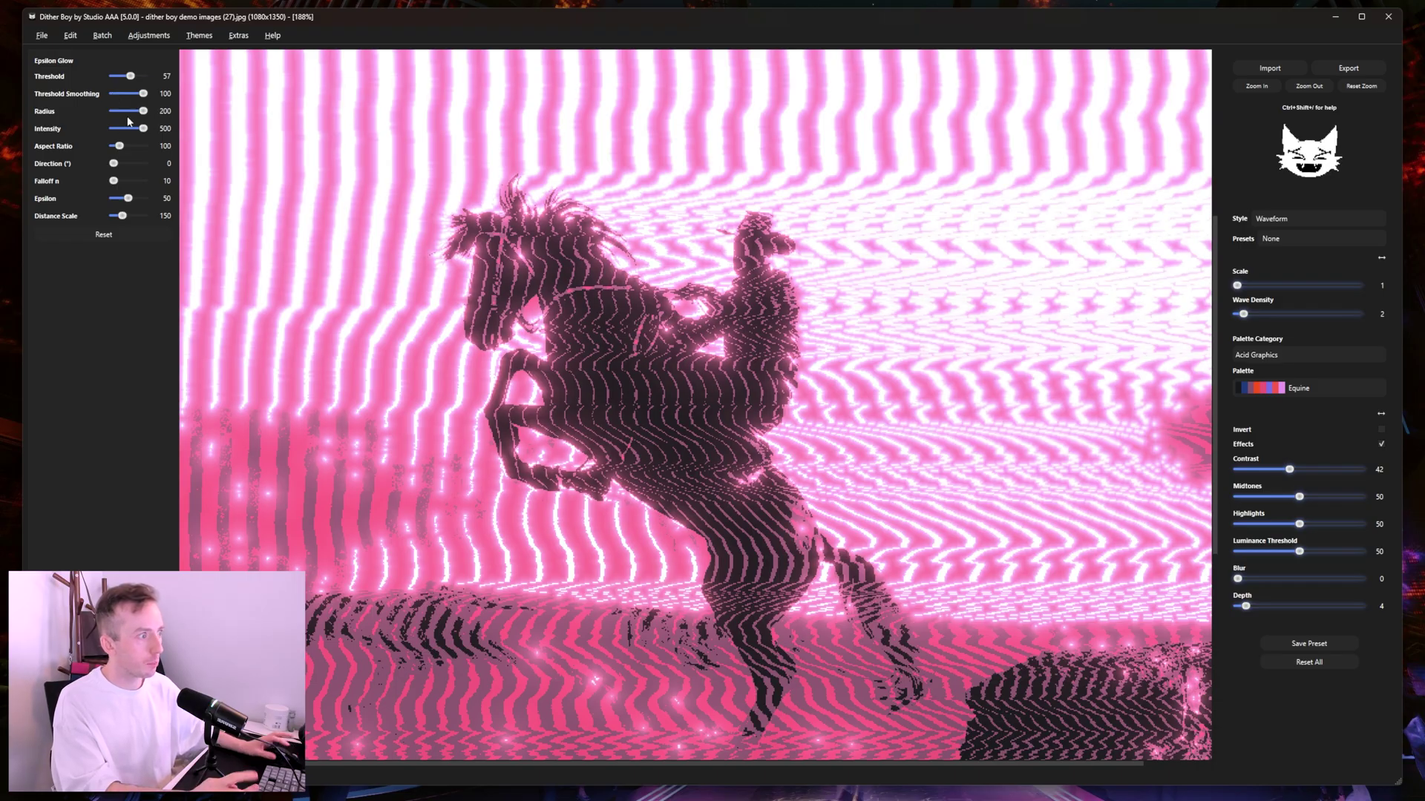
drag(143, 111, 121, 111)
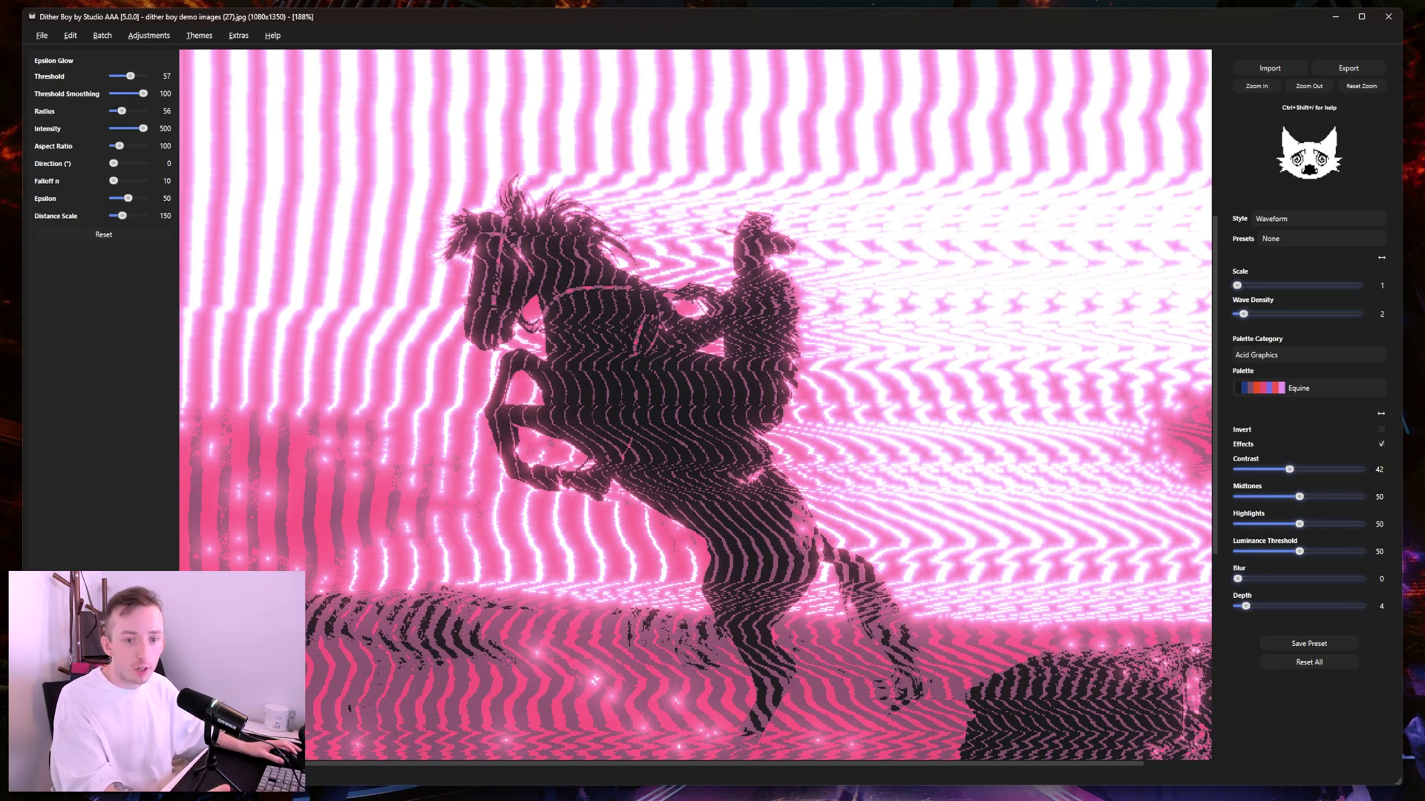
Step: Try an Epsilon Glow intensity of 127, then return it to 500
click(121, 129)
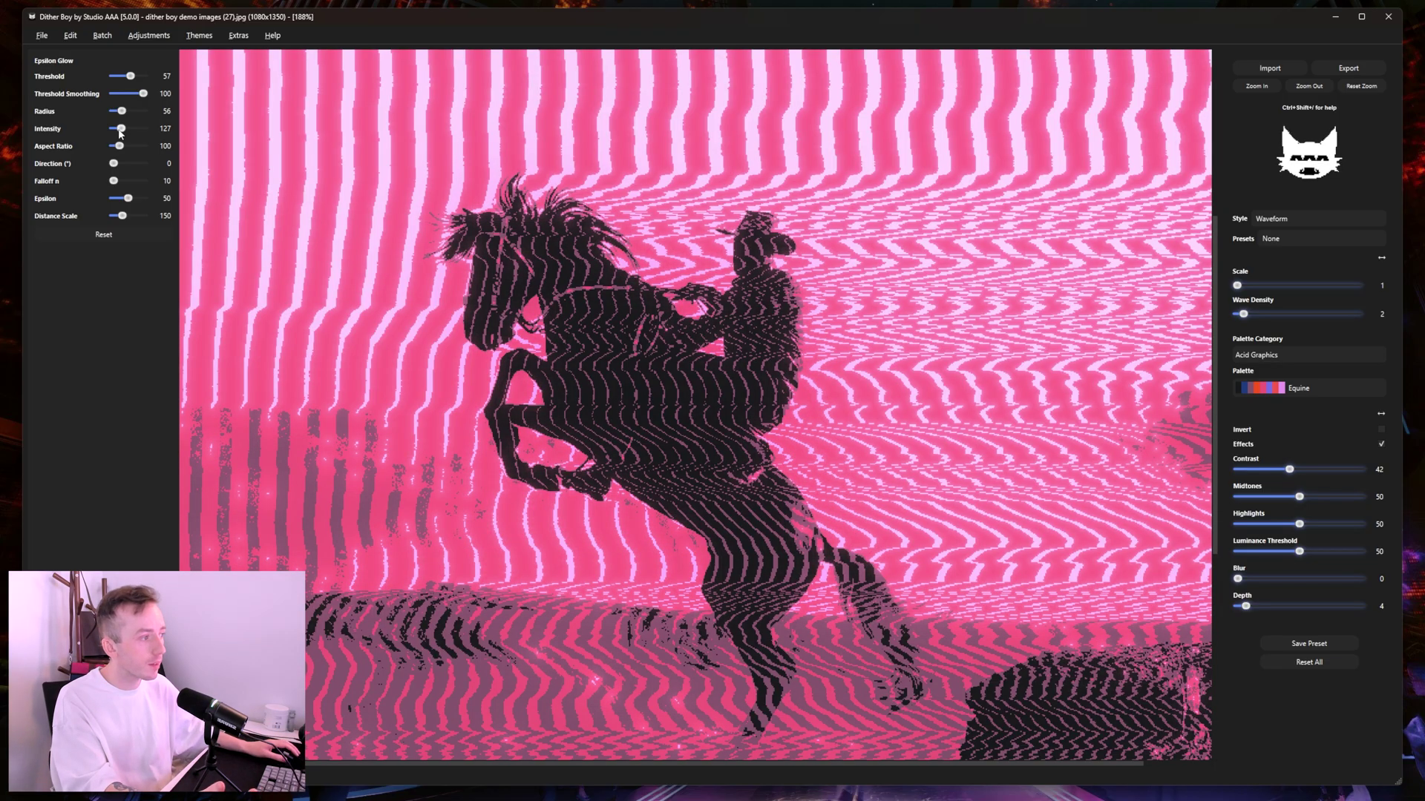
drag(120, 129, 221, 135)
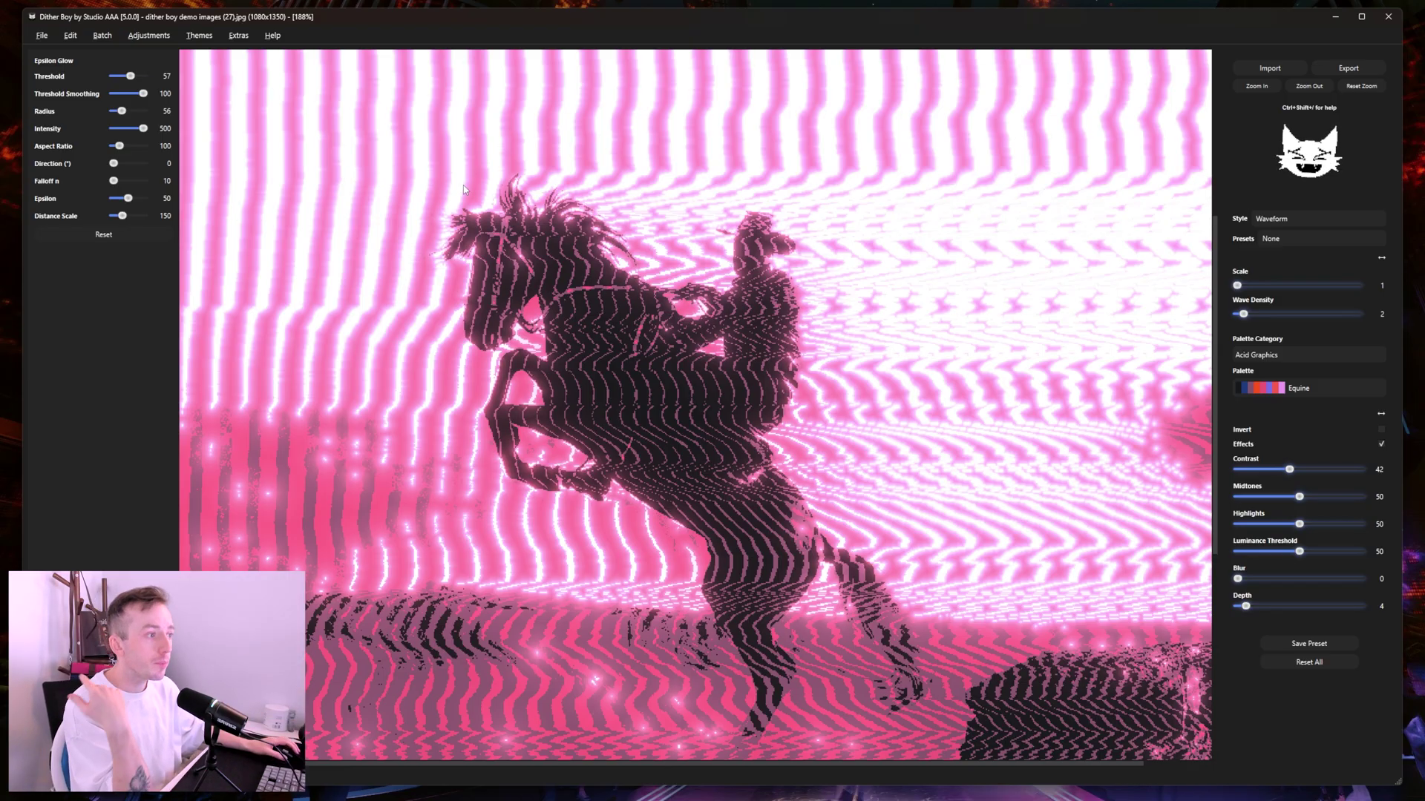
Step: Try an Epsilon Glow aspect ratio of 260, then set it to 113 and the threshold to 55
mouse_move(119, 146)
mouse_down()
mouse_move(85, 148)
mouse_move(194, 154)
mouse_move(132, 147)
mouse_up()
drag(130, 77, 132, 81)
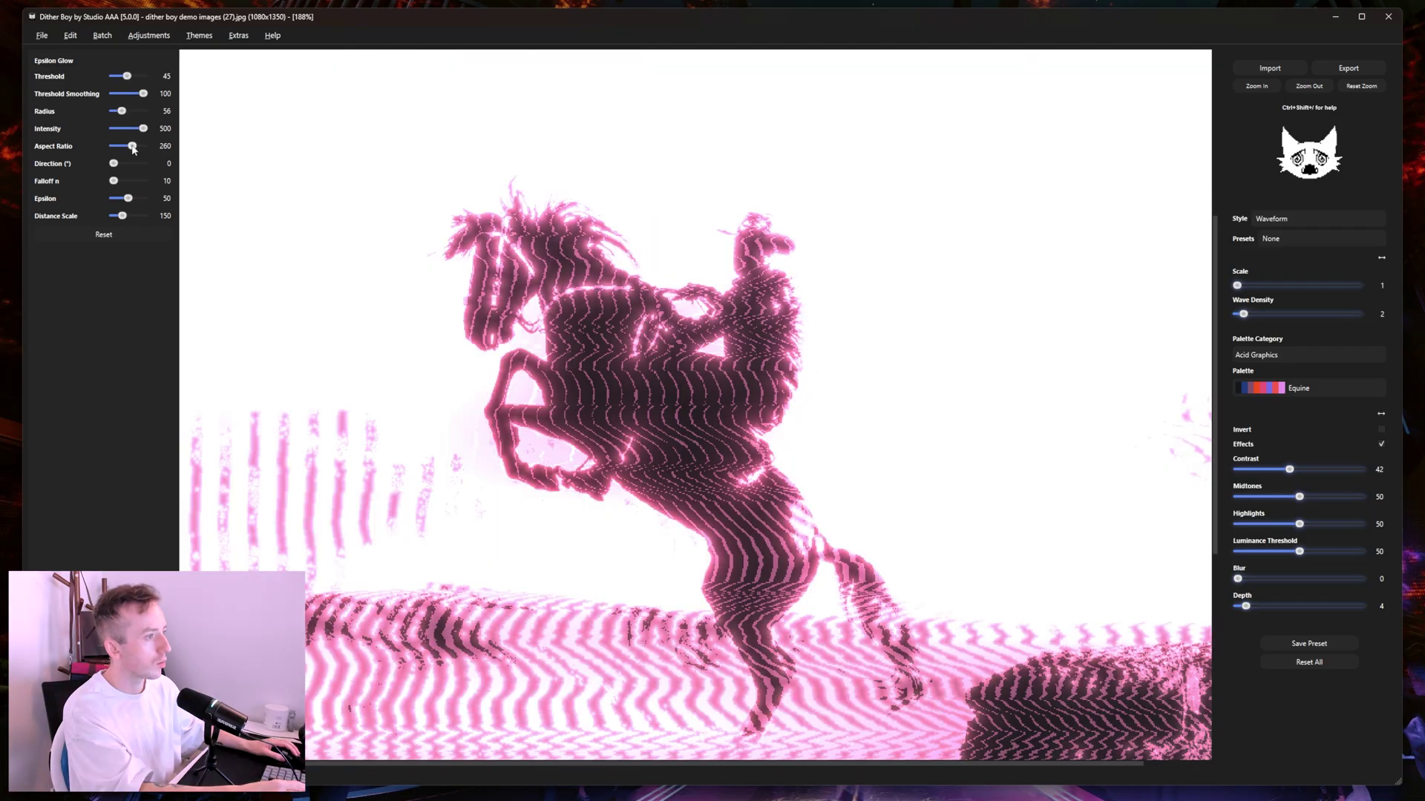
mouse_move(133, 147)
mouse_down()
mouse_move(128, 167)
mouse_move(122, 149)
mouse_up()
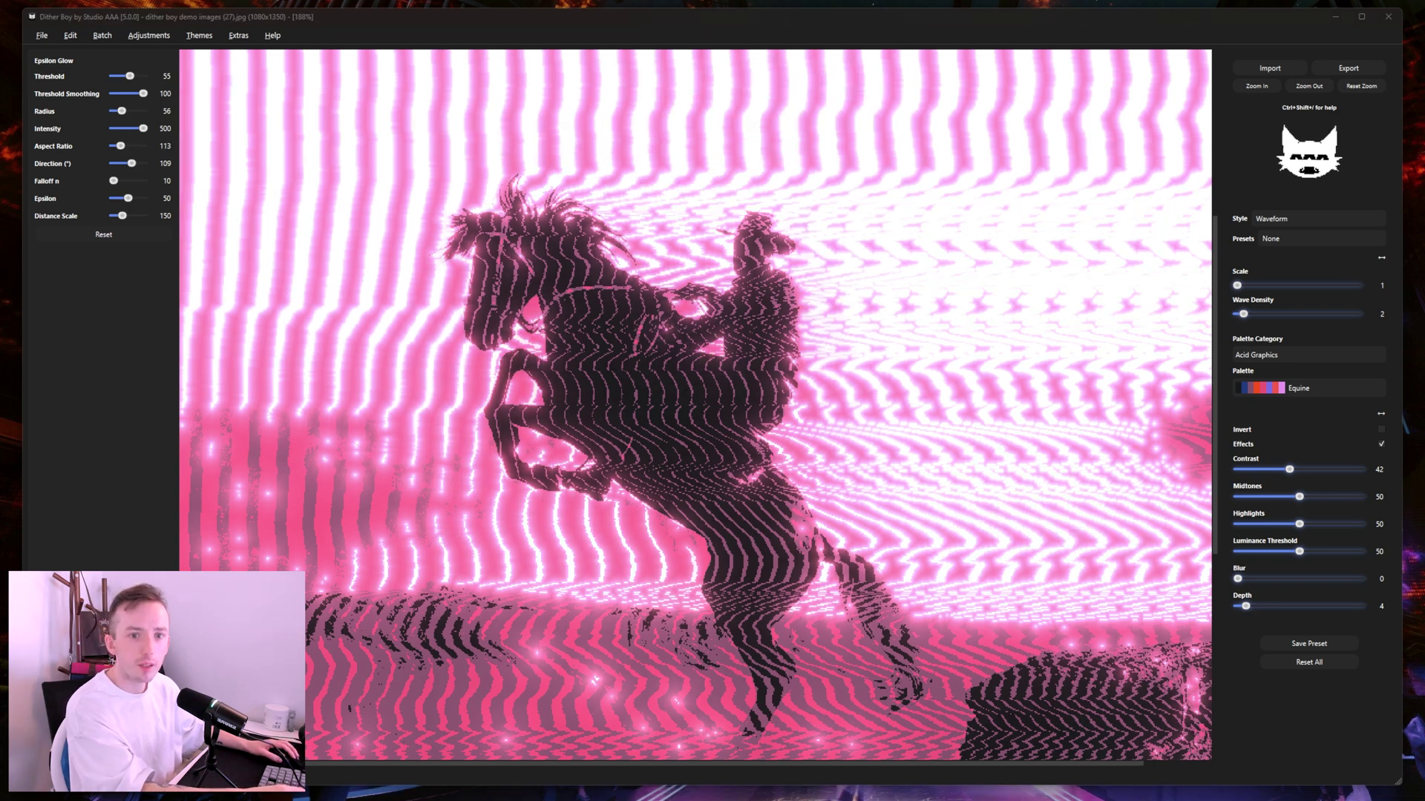
Step: Set the Epsilon Glow aspect ratio to 135 and the direction to 64°, after trying directions of 138° and 60°
drag(131, 163, 136, 164)
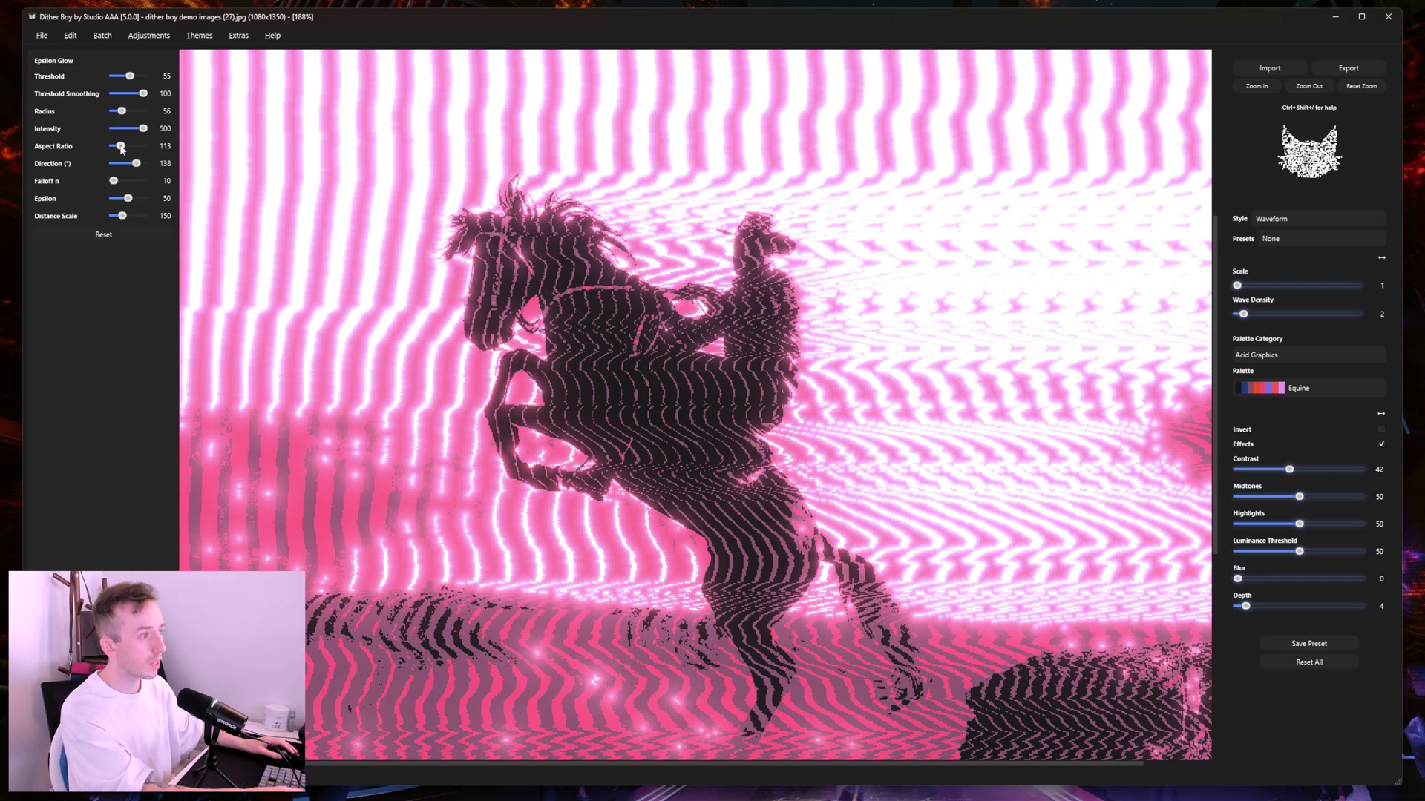
mouse_move(126, 146)
mouse_down()
mouse_move(146, 151)
mouse_move(123, 147)
mouse_move(123, 164)
mouse_up()
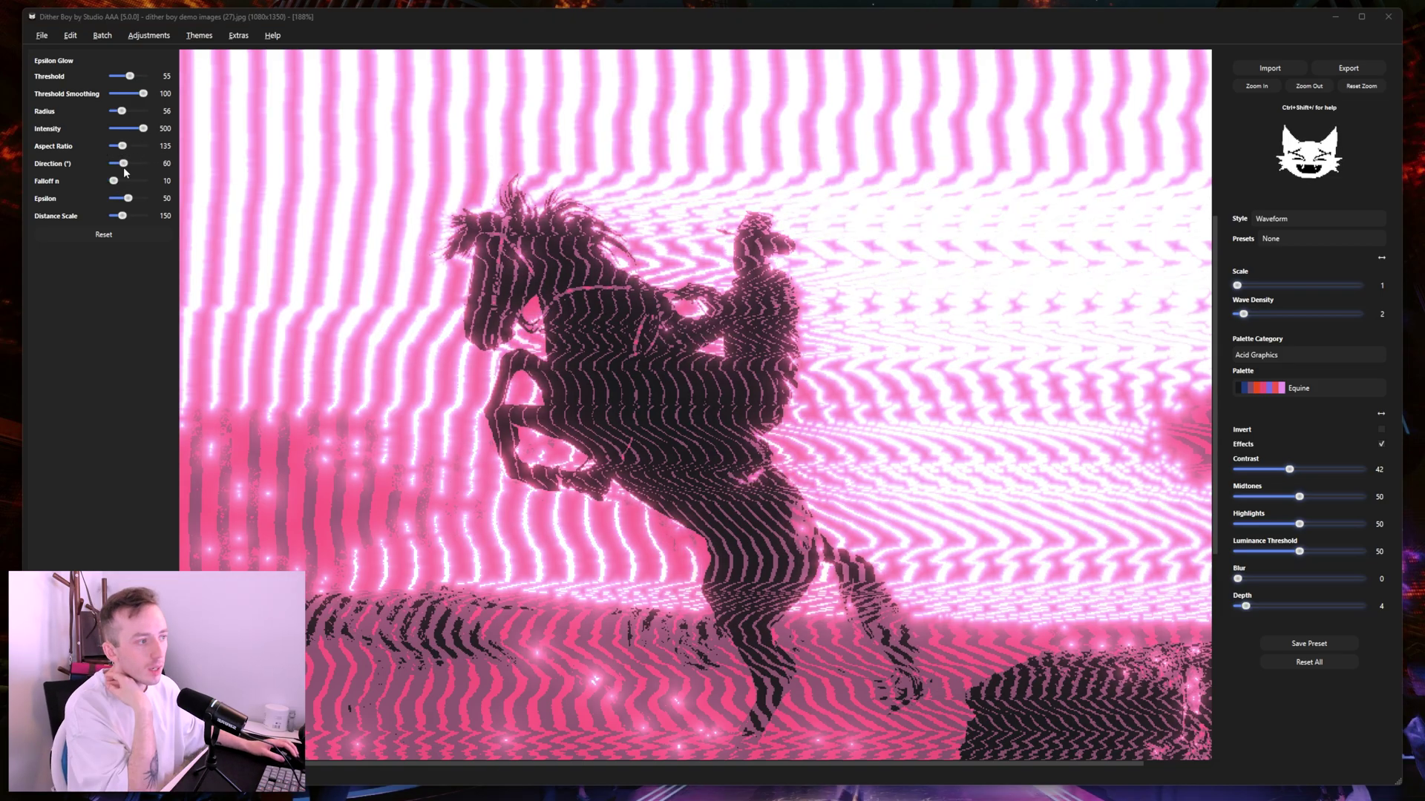
mouse_move(122, 163)
mouse_down()
mouse_move(137, 165)
mouse_move(124, 164)
mouse_up()
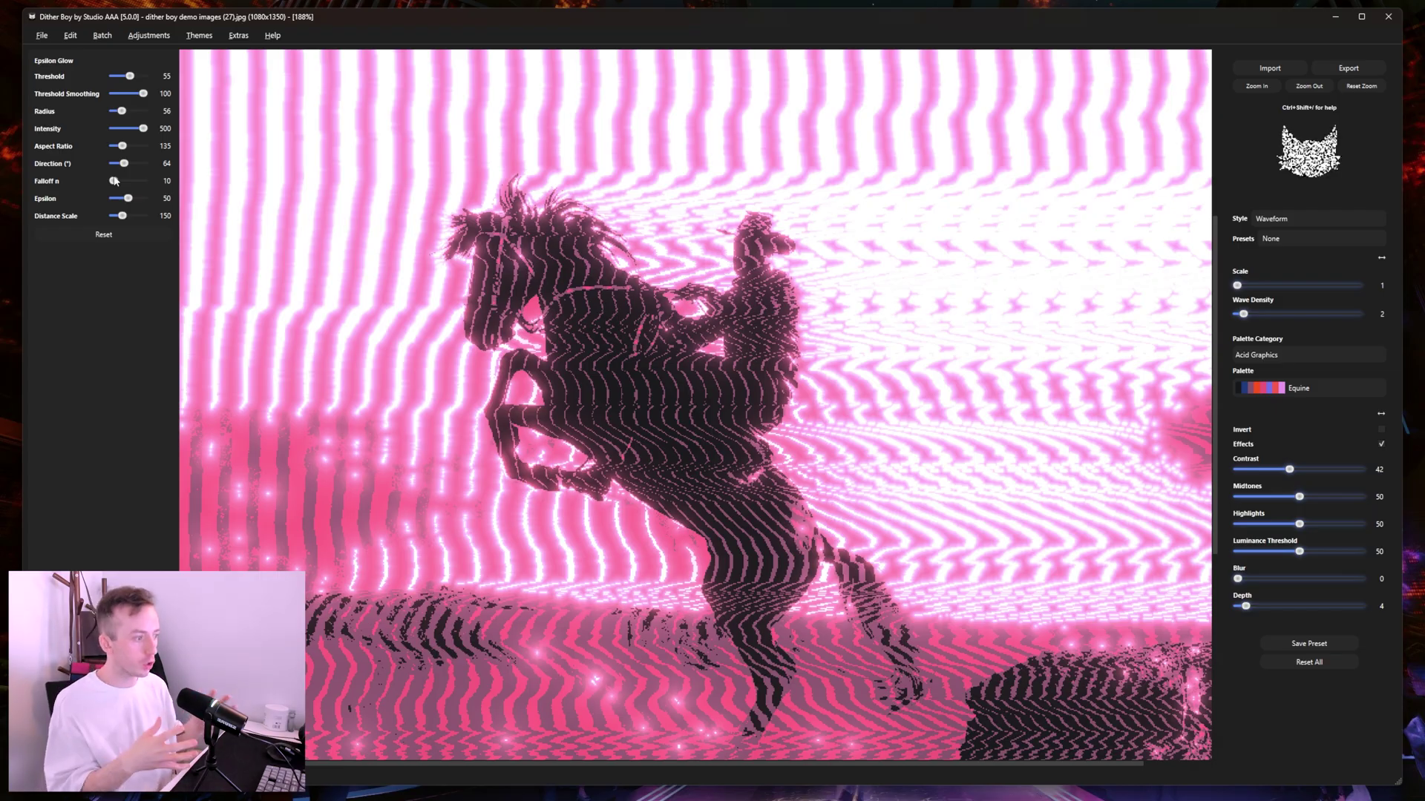
Step: Try Epsilon Glow falloff values of 21 and 50, checking the glow across the image, then return the falloff to 10
drag(114, 181, 122, 181)
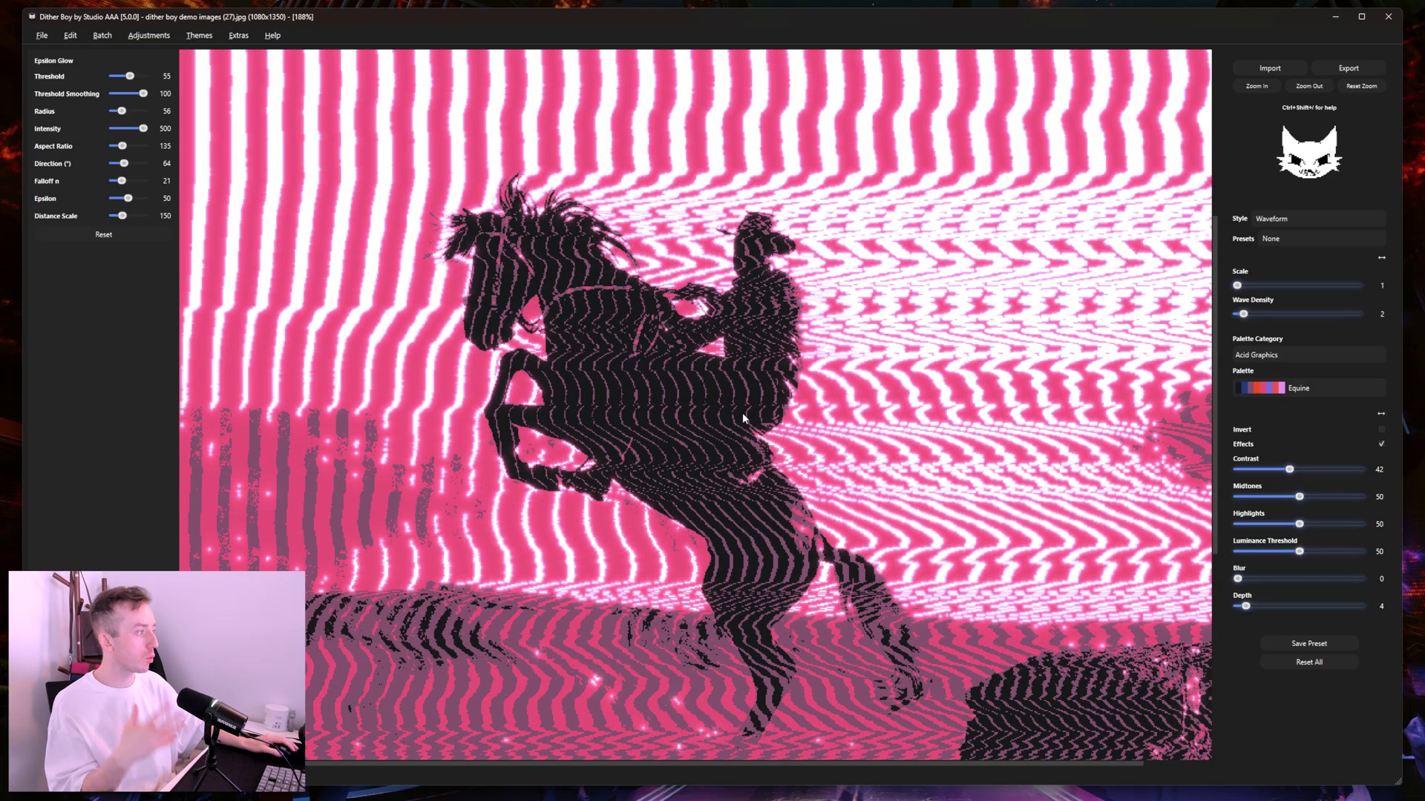
drag(746, 399, 631, 520)
scroll(766, 335, down, 3)
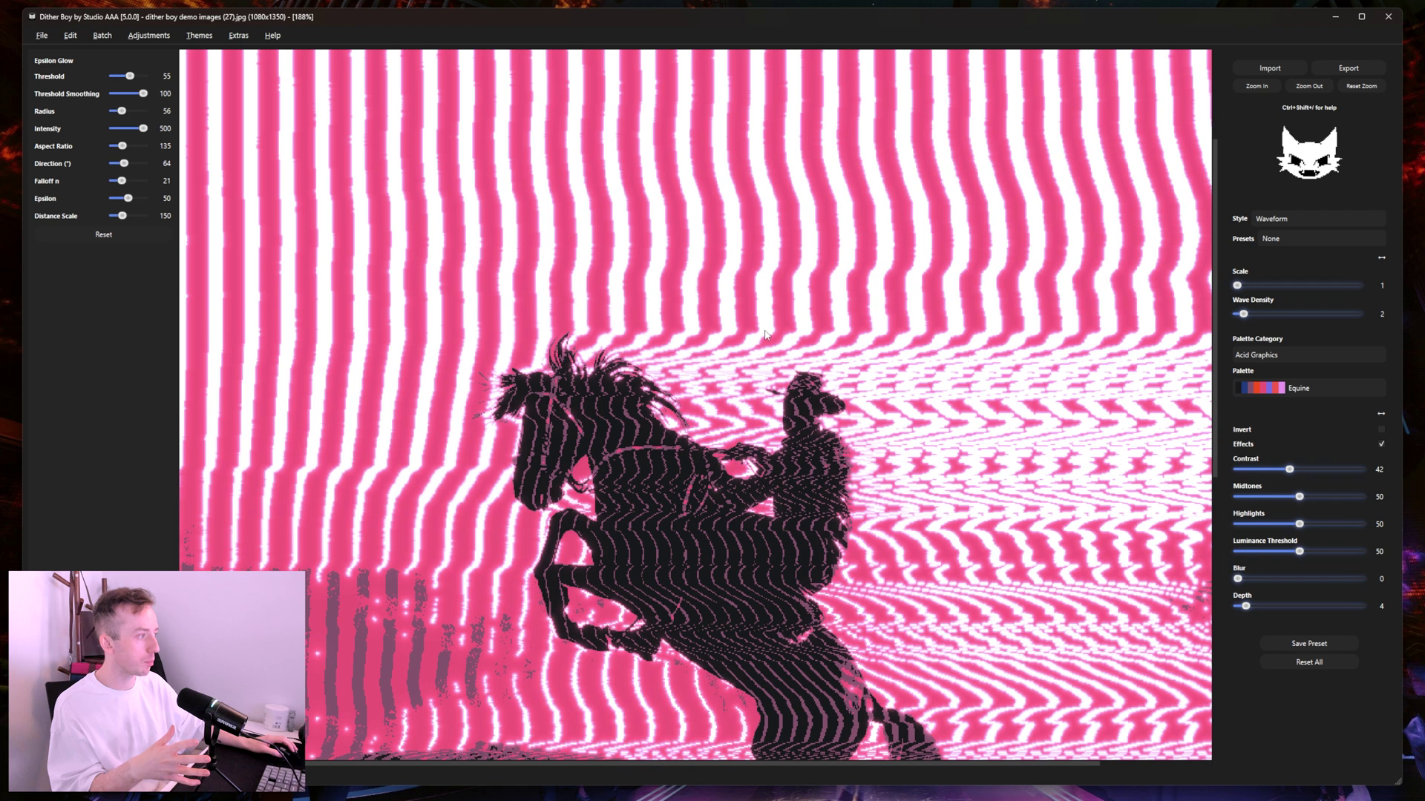
scroll(766, 336, down, 4)
drag(122, 181, 166, 183)
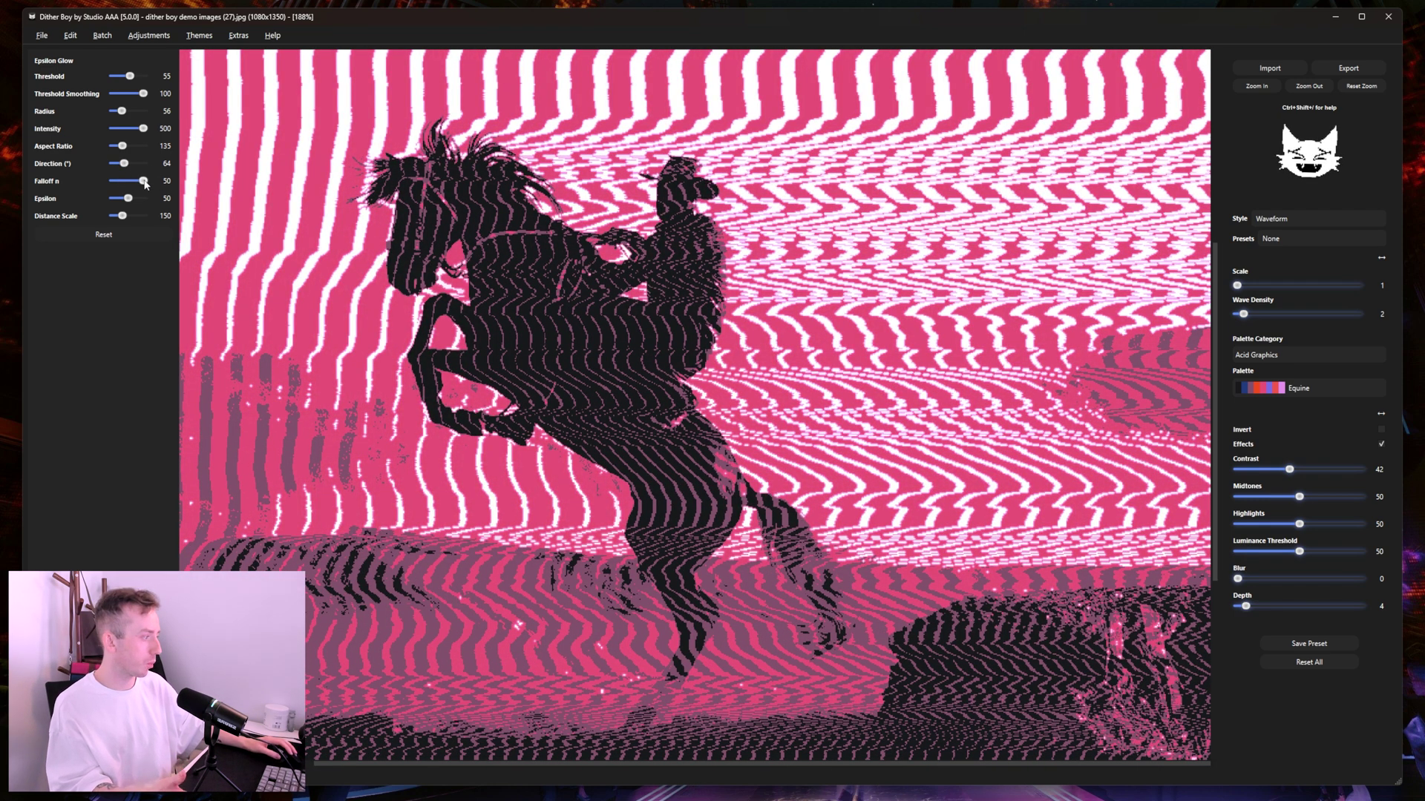
drag(145, 184, 82, 183)
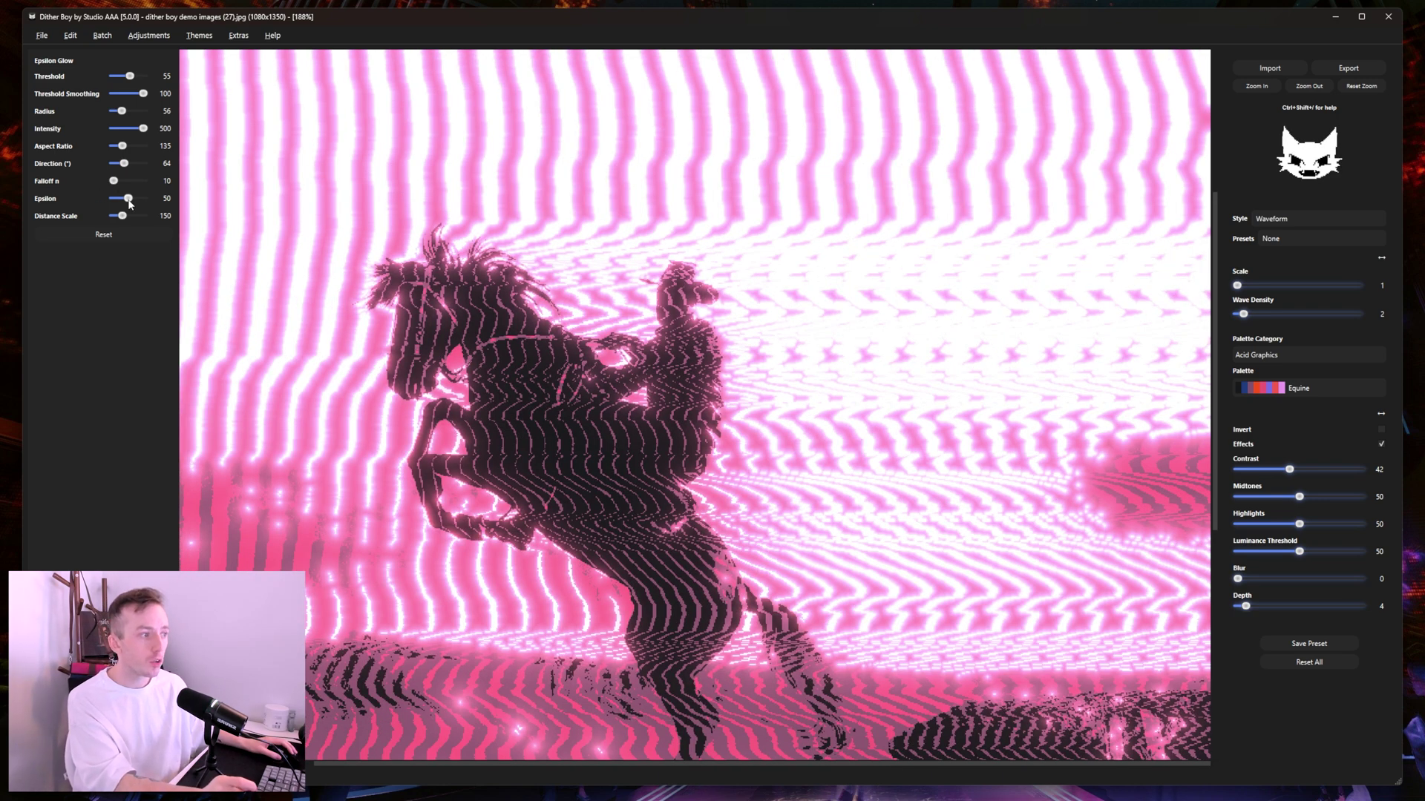
Step: Try Epsilon values of 100 and 63 on the glow, then return Epsilon to 50
drag(129, 203, 145, 198)
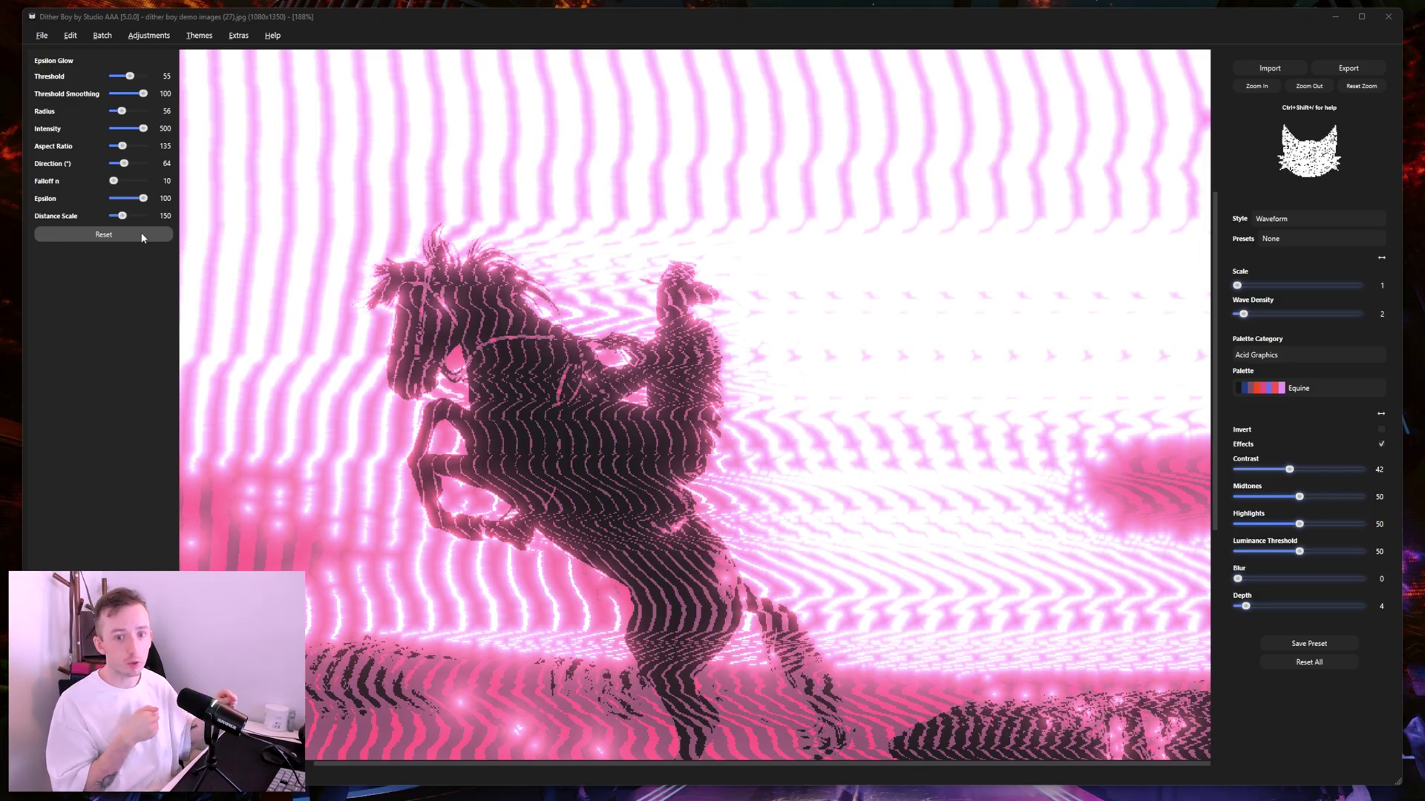
drag(143, 198, 149, 201)
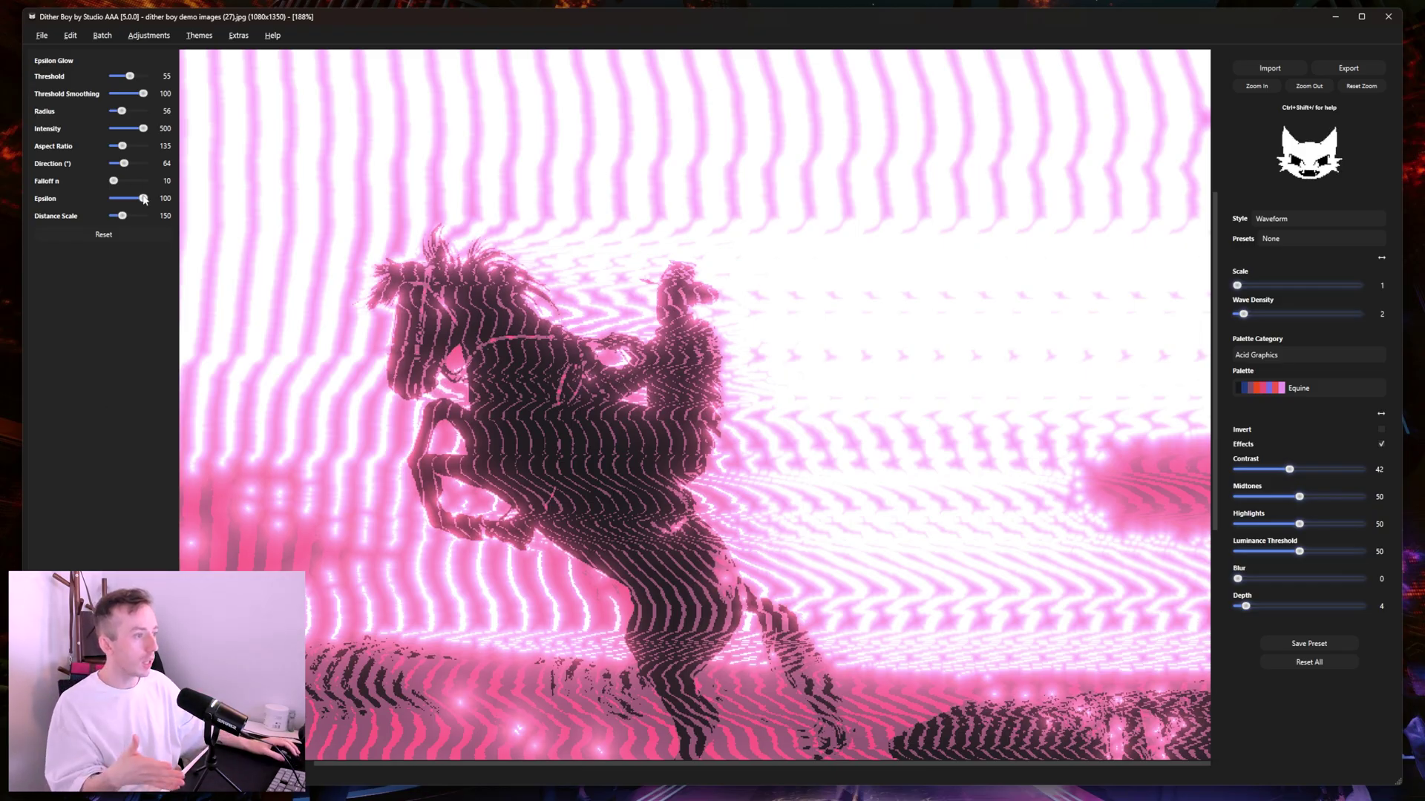
drag(143, 198, 133, 199)
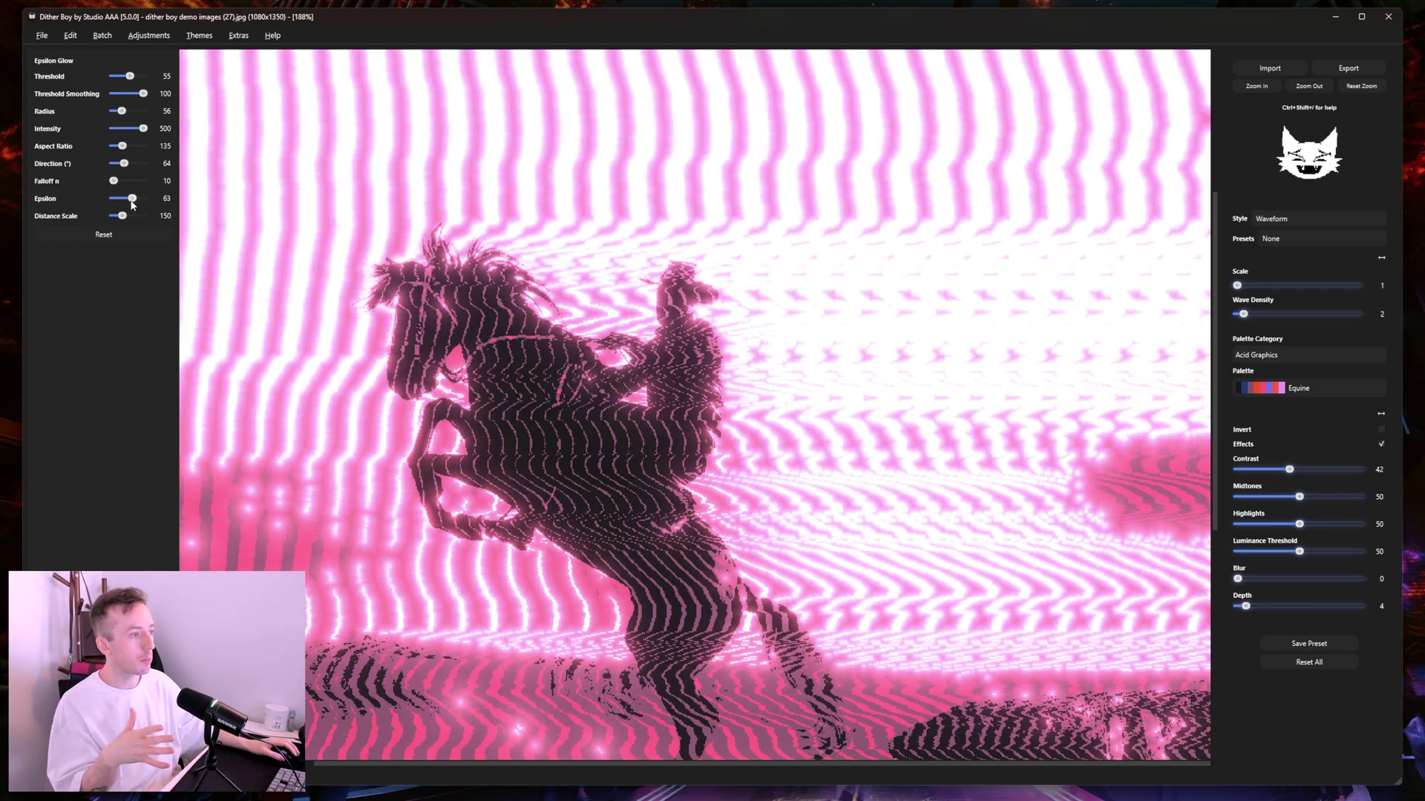
drag(132, 201, 130, 202)
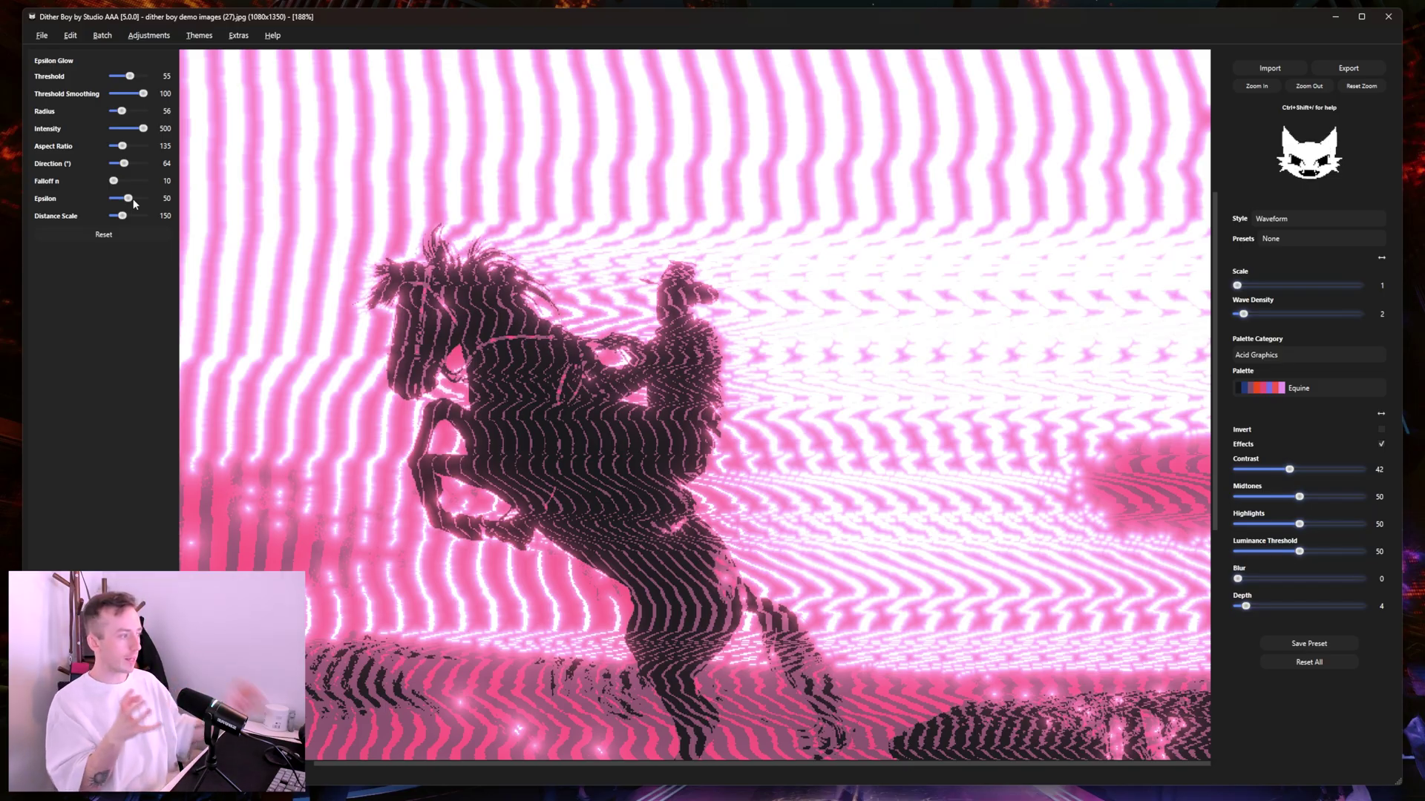
Step: Examine the glow on the background lines beside the horse's head up close
drag(463, 249, 505, 218)
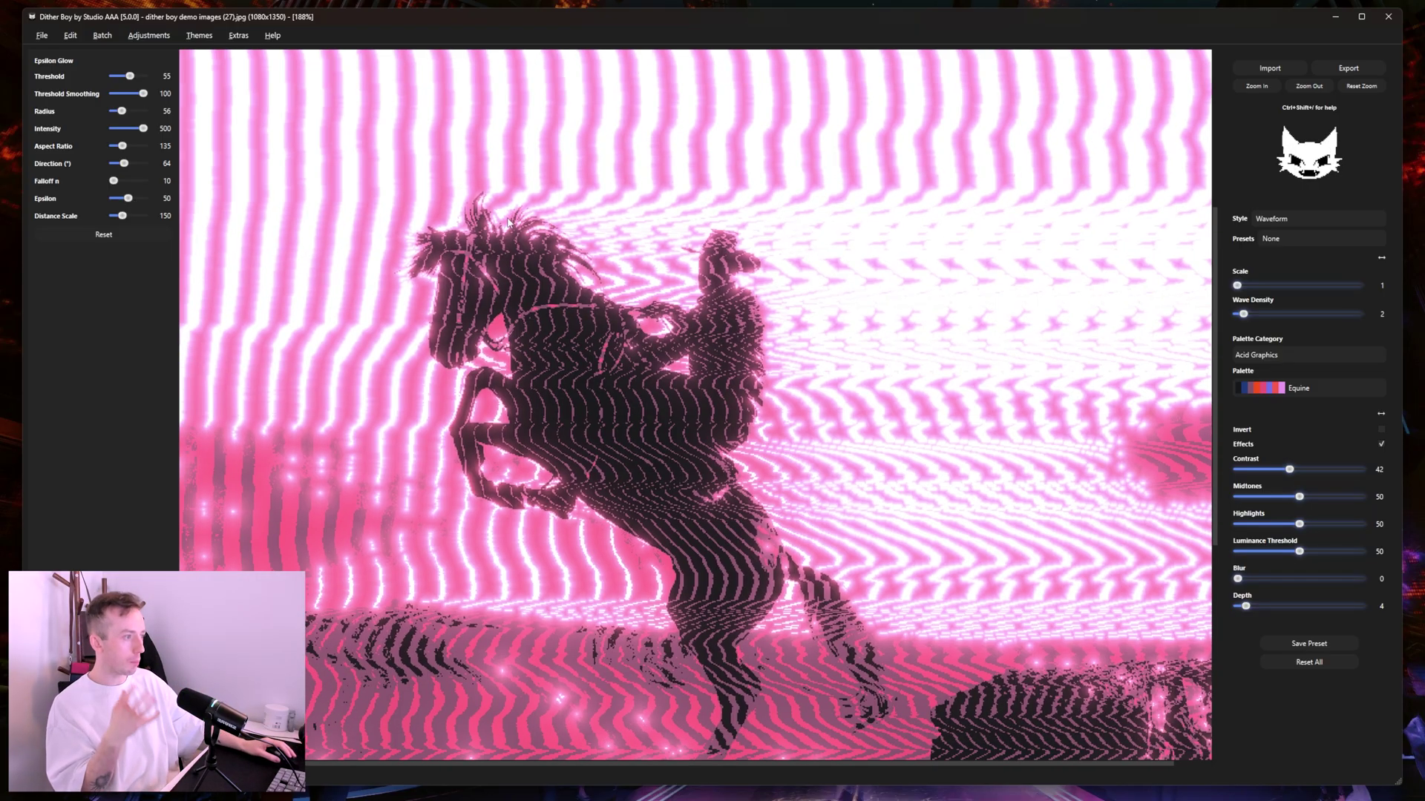
click(1254, 86)
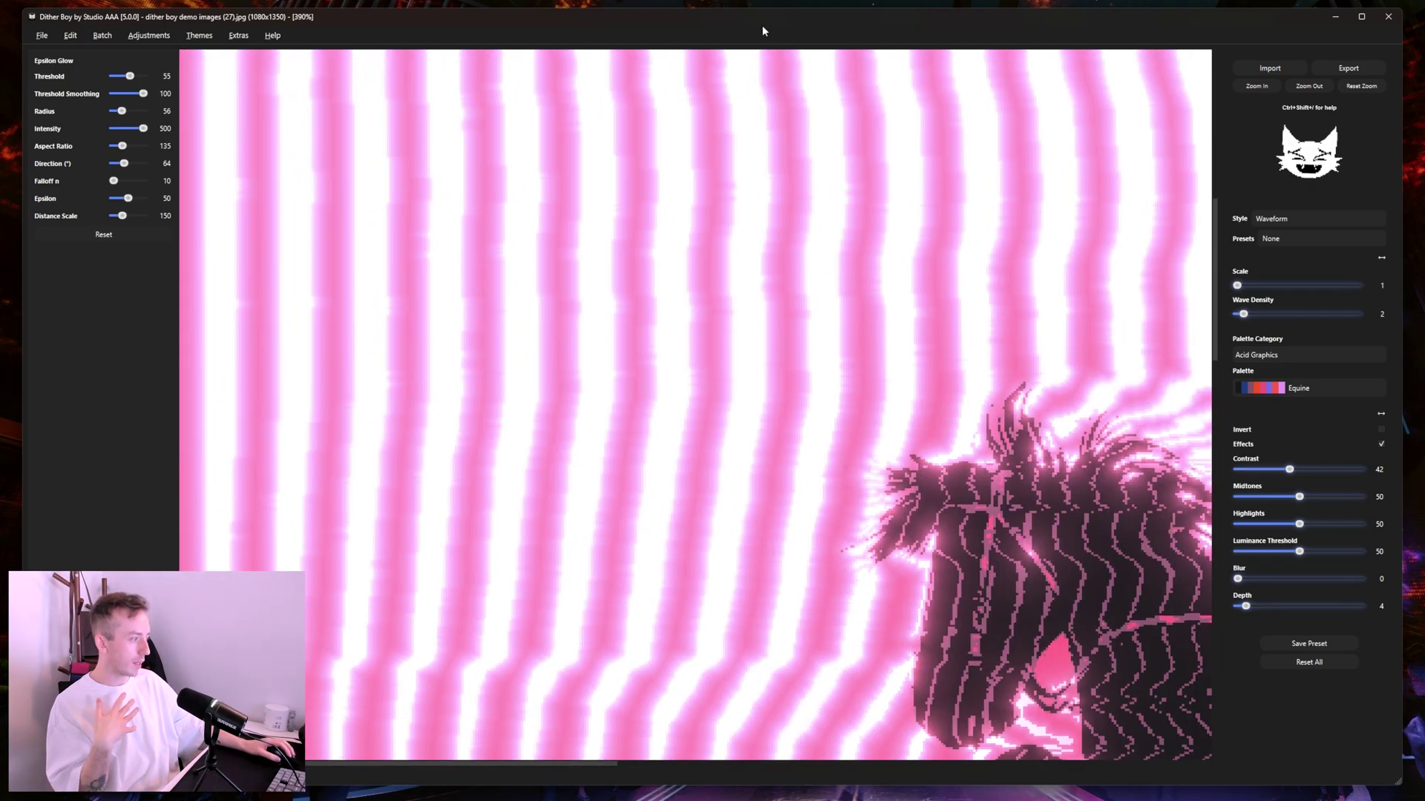
Step: Try an Epsilon of 100 on the horse image's glow, then return Epsilon to 50
drag(965, 519, 500, 166)
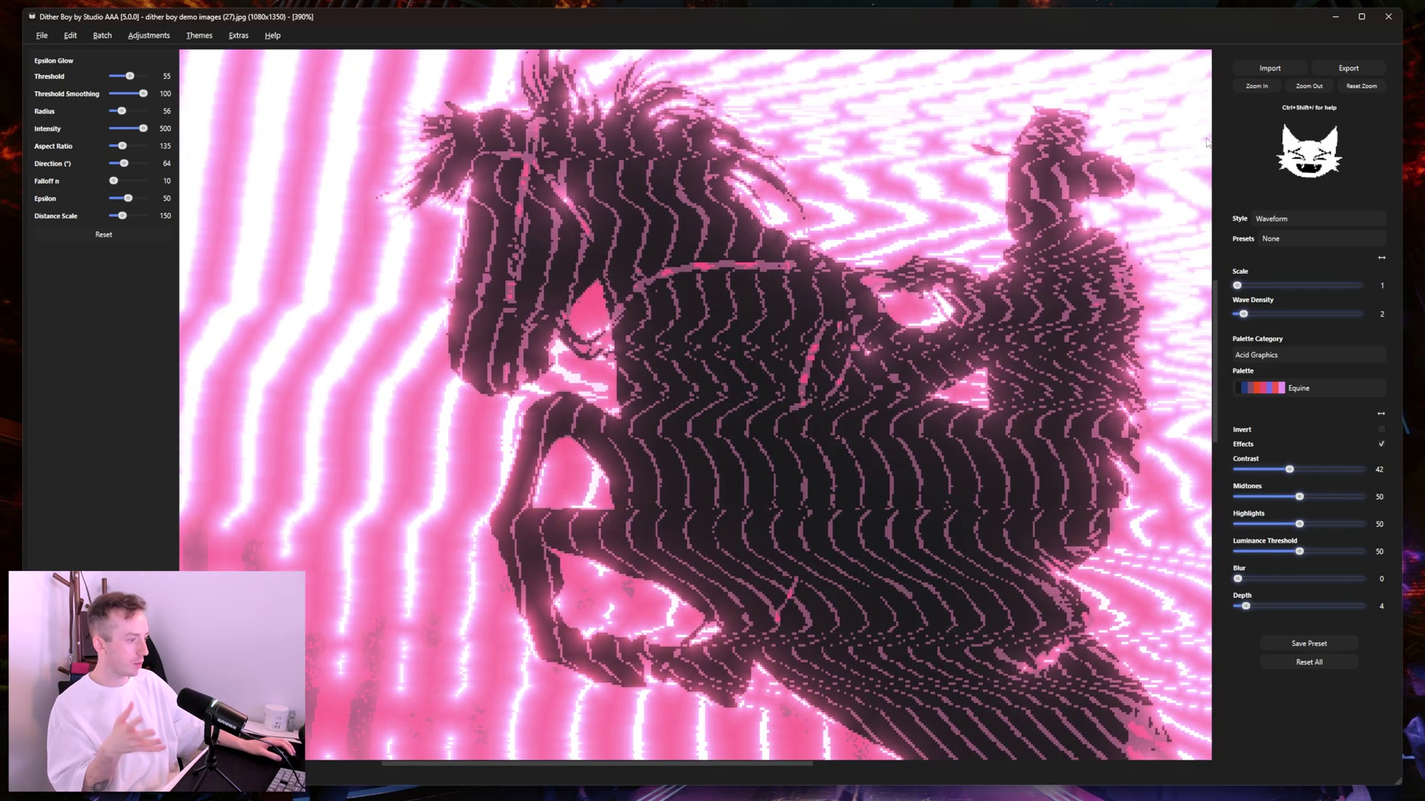
click(1294, 89)
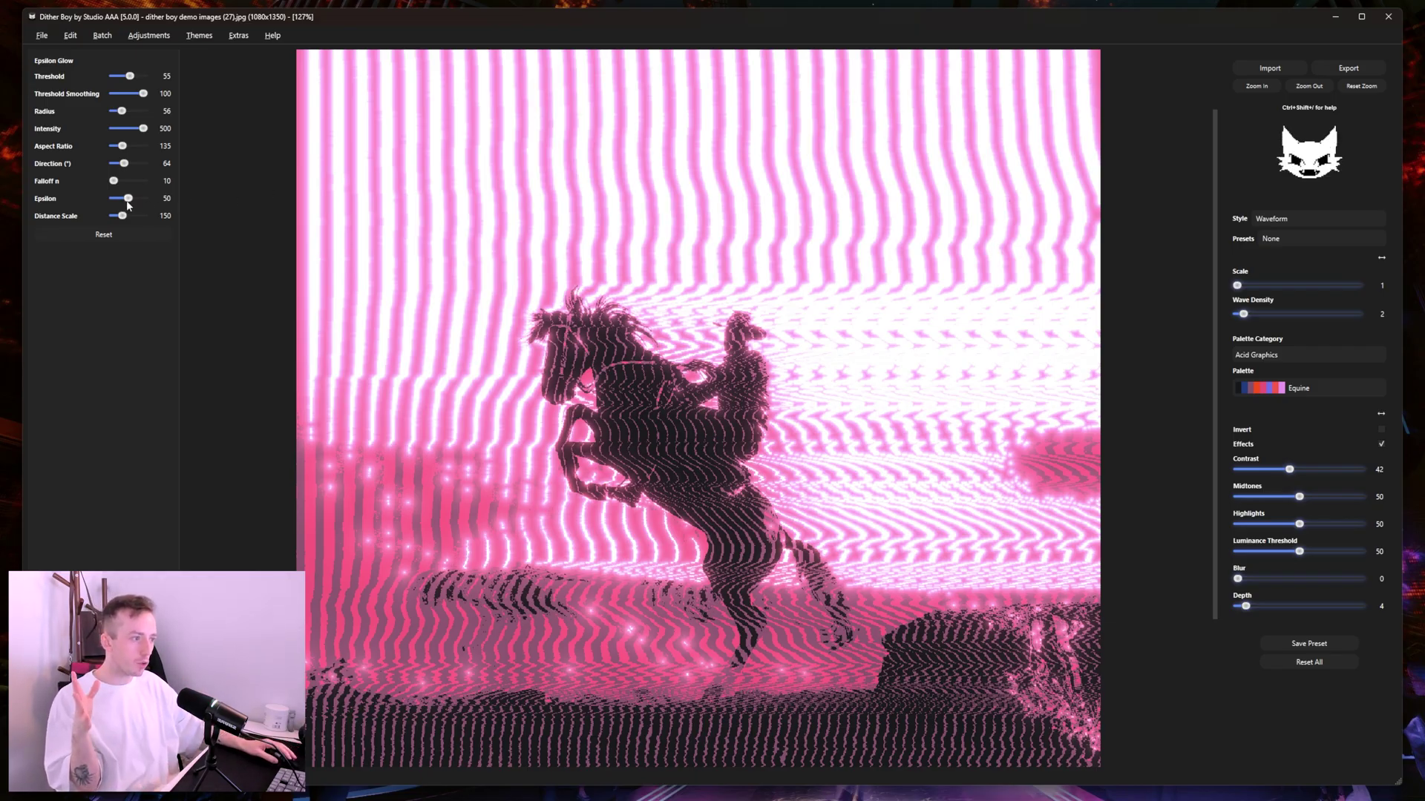
drag(129, 205, 146, 205)
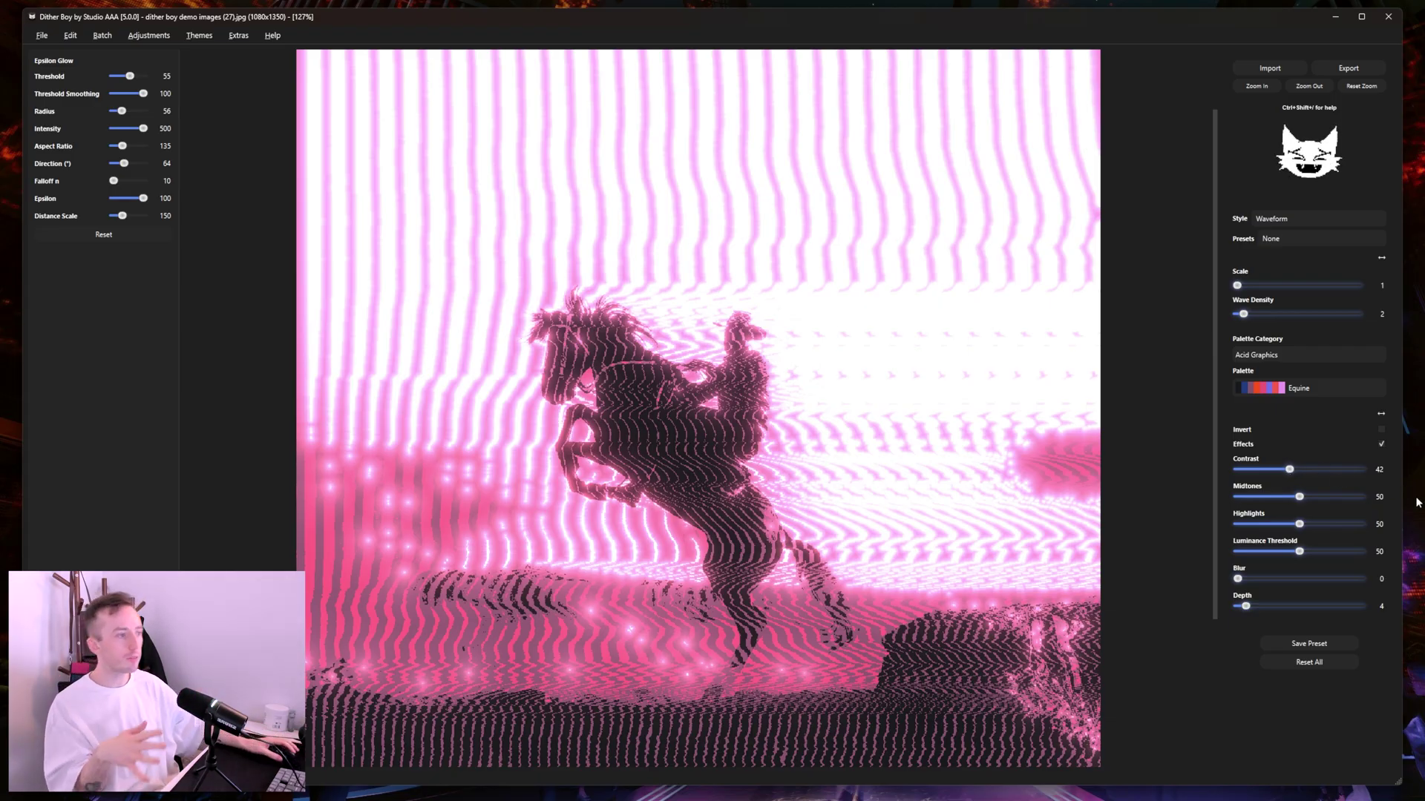
drag(141, 199, 128, 199)
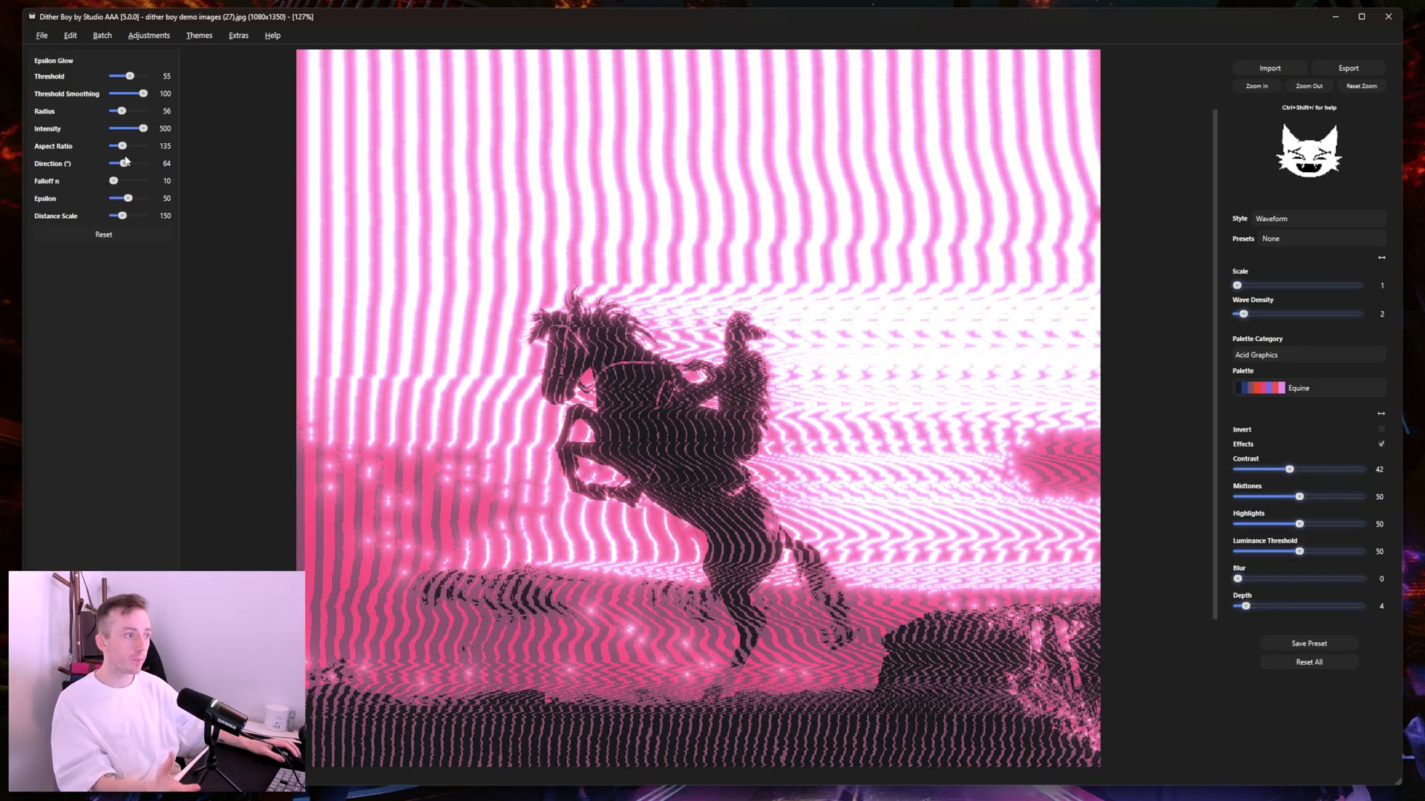
Step: Try a glow aspect ratio of 268, then reset all Epsilon Glow settings to their defaults
drag(120, 149, 134, 150)
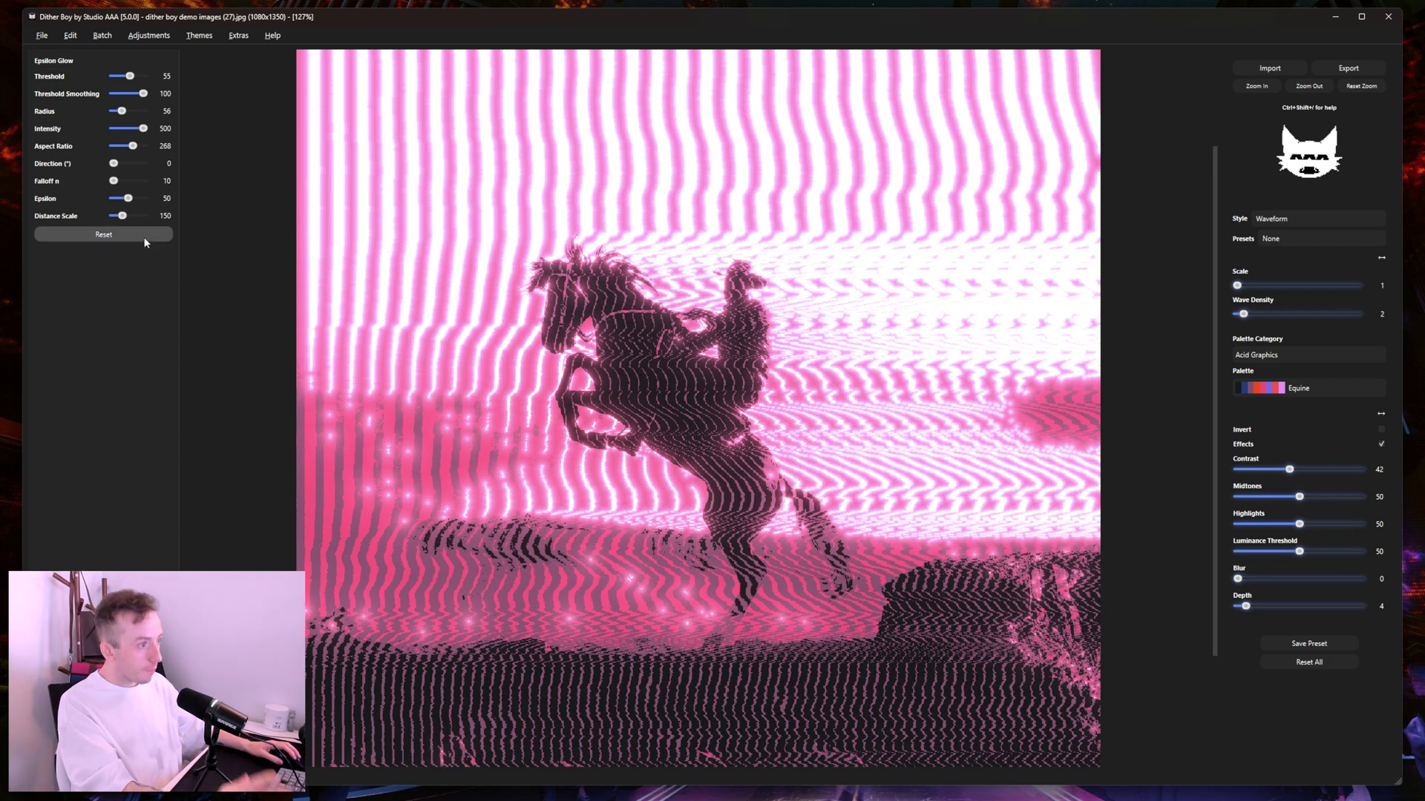
click(145, 236)
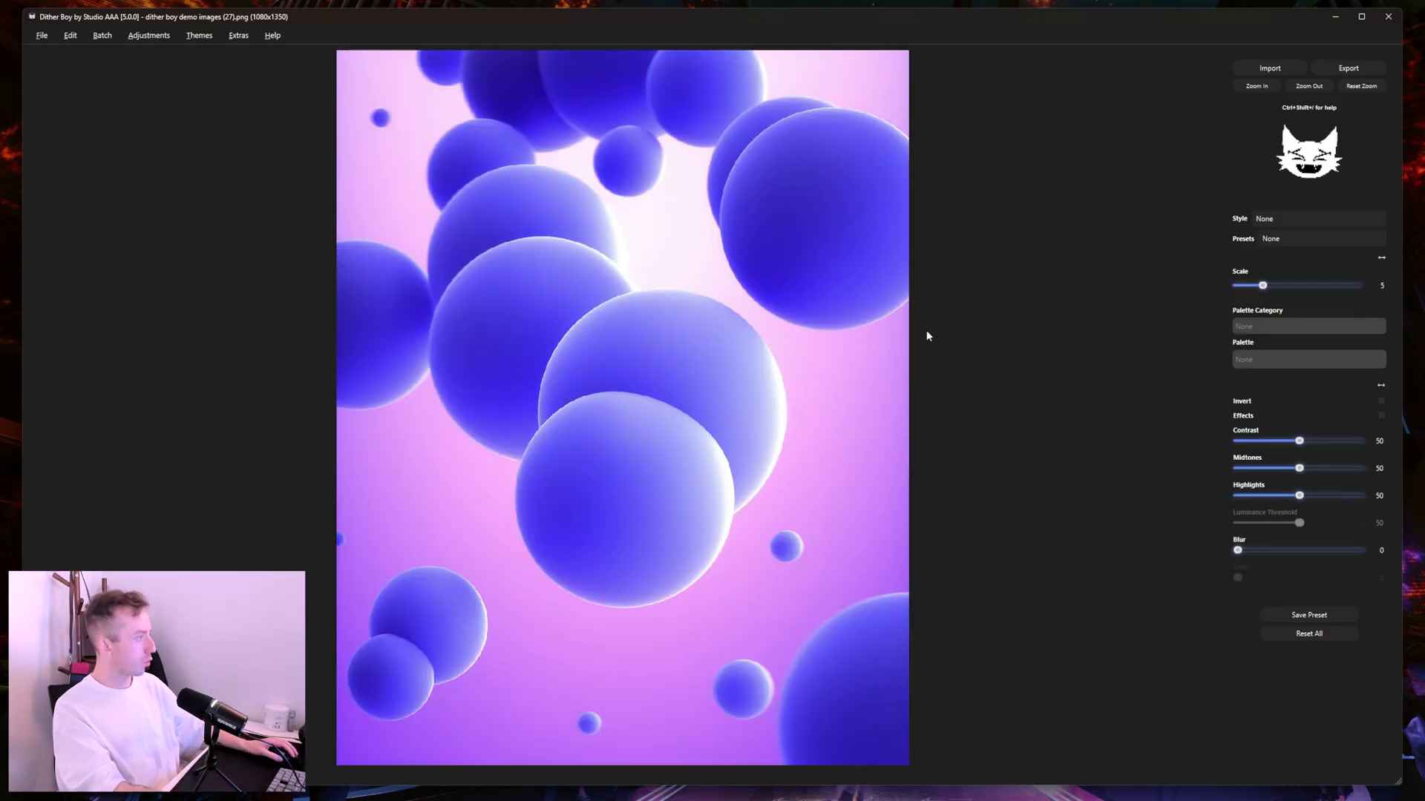
Step: Dither the blue spheres image in the Floyd-Steinberg style with the Rosebushes palette from the Acid Graphics category
click(1305, 218)
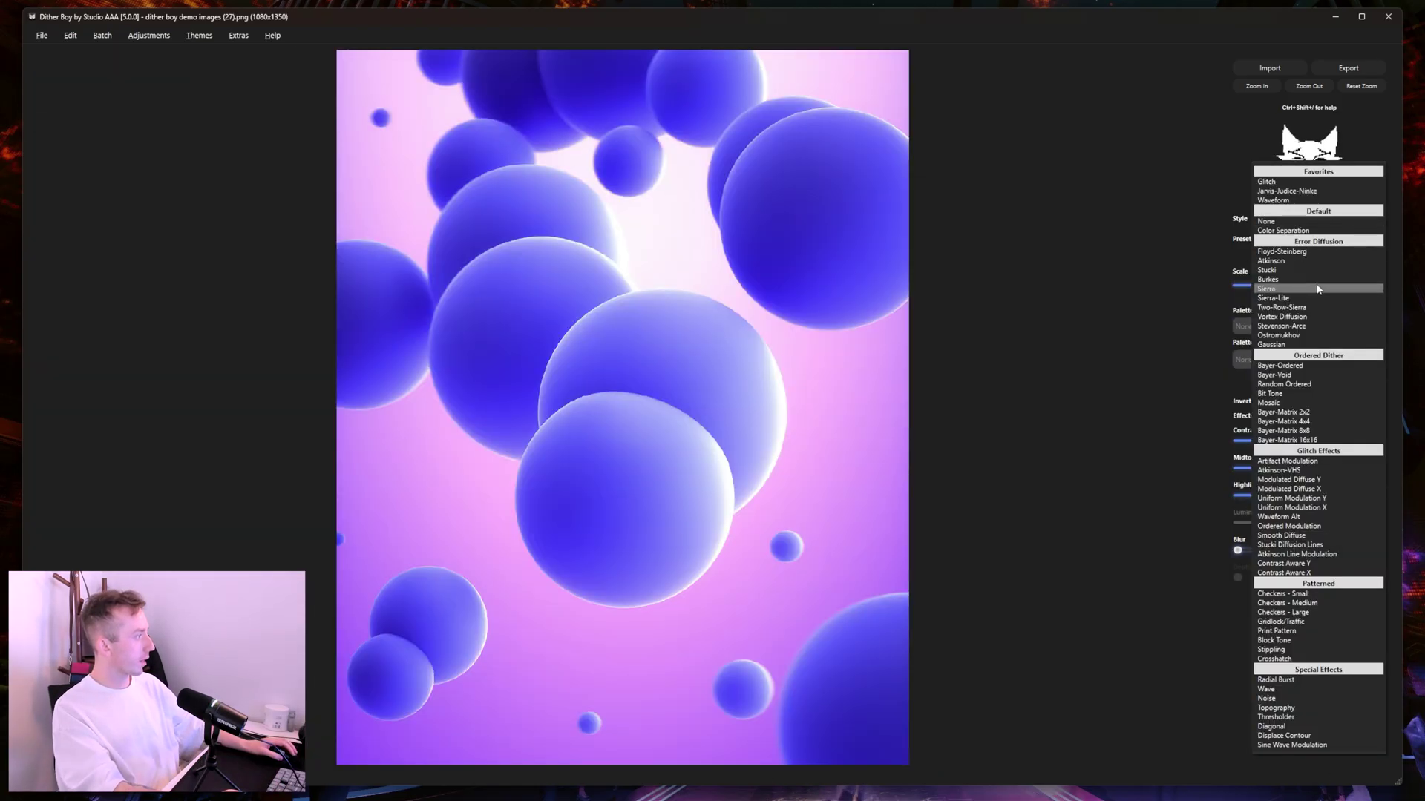
click(1313, 253)
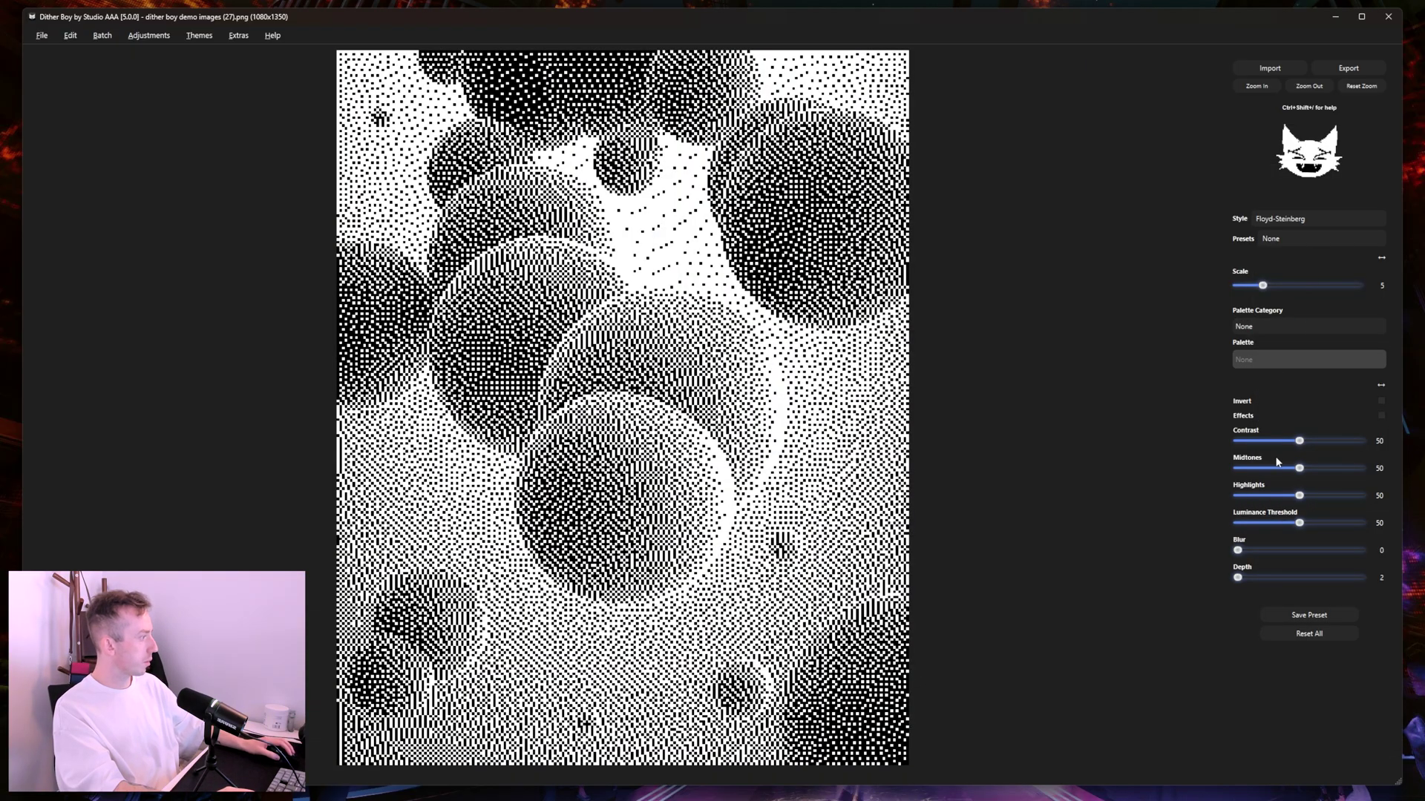
click(1287, 326)
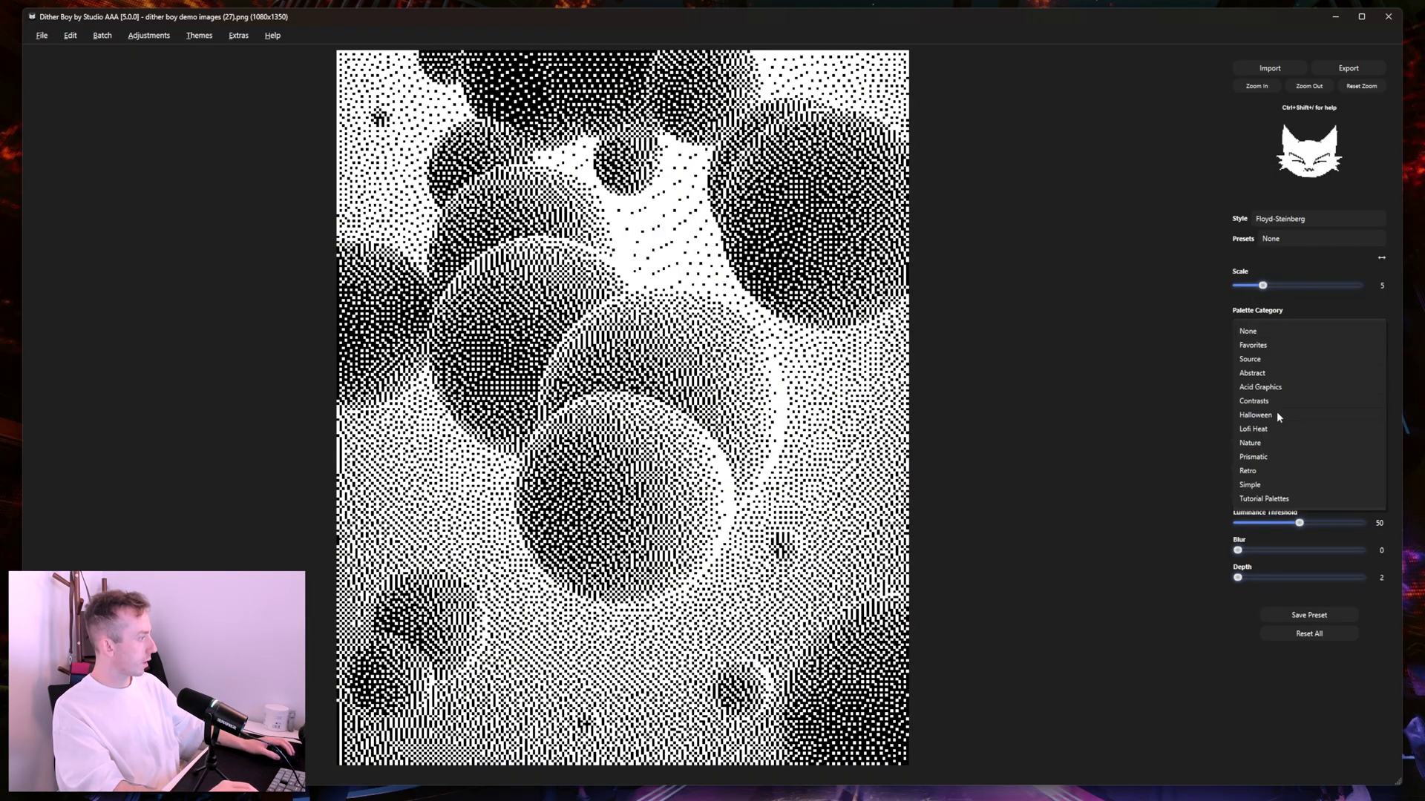
click(1265, 387)
click(1271, 545)
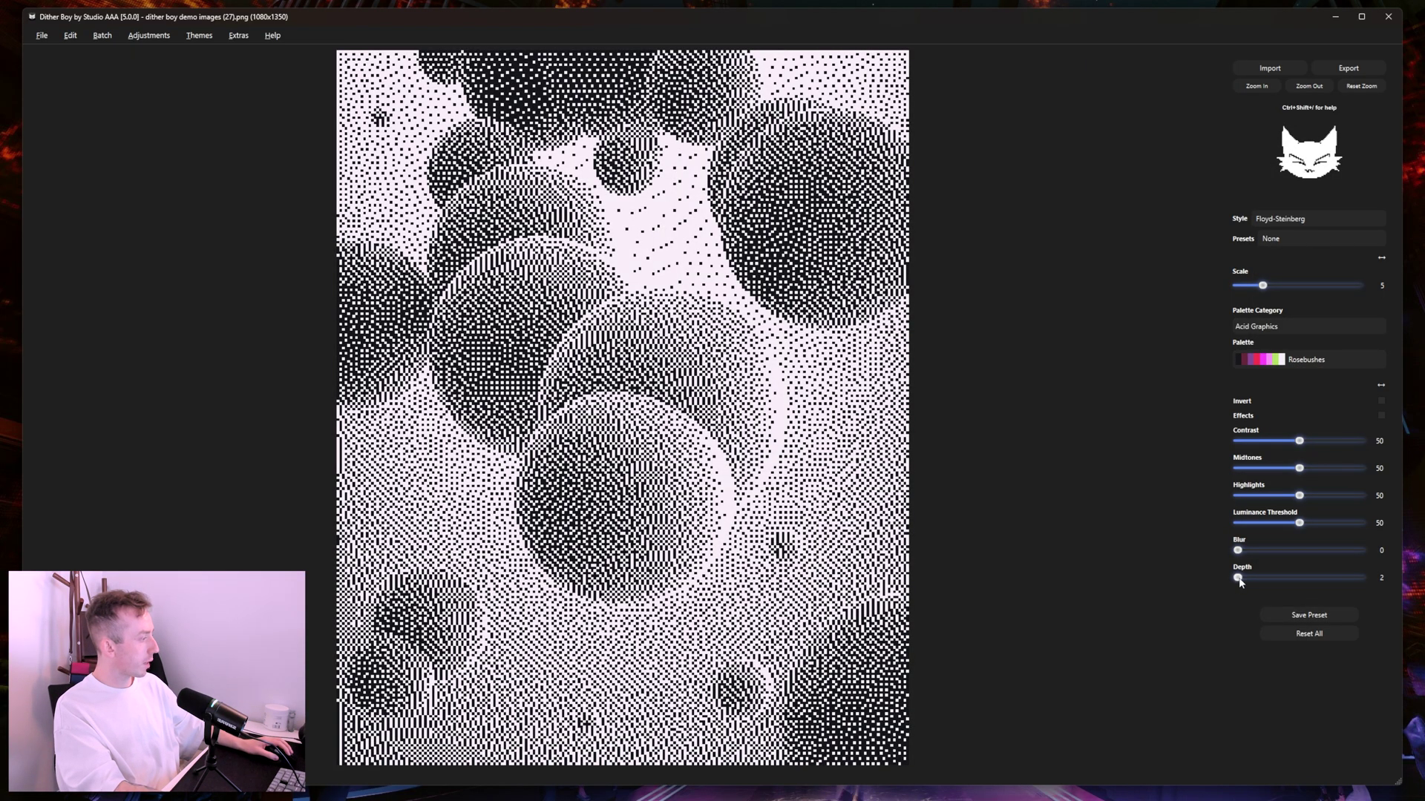
Step: Set the dither depth to 6 and the contrast to 31
drag(1238, 580, 1254, 582)
drag(1299, 441, 1275, 441)
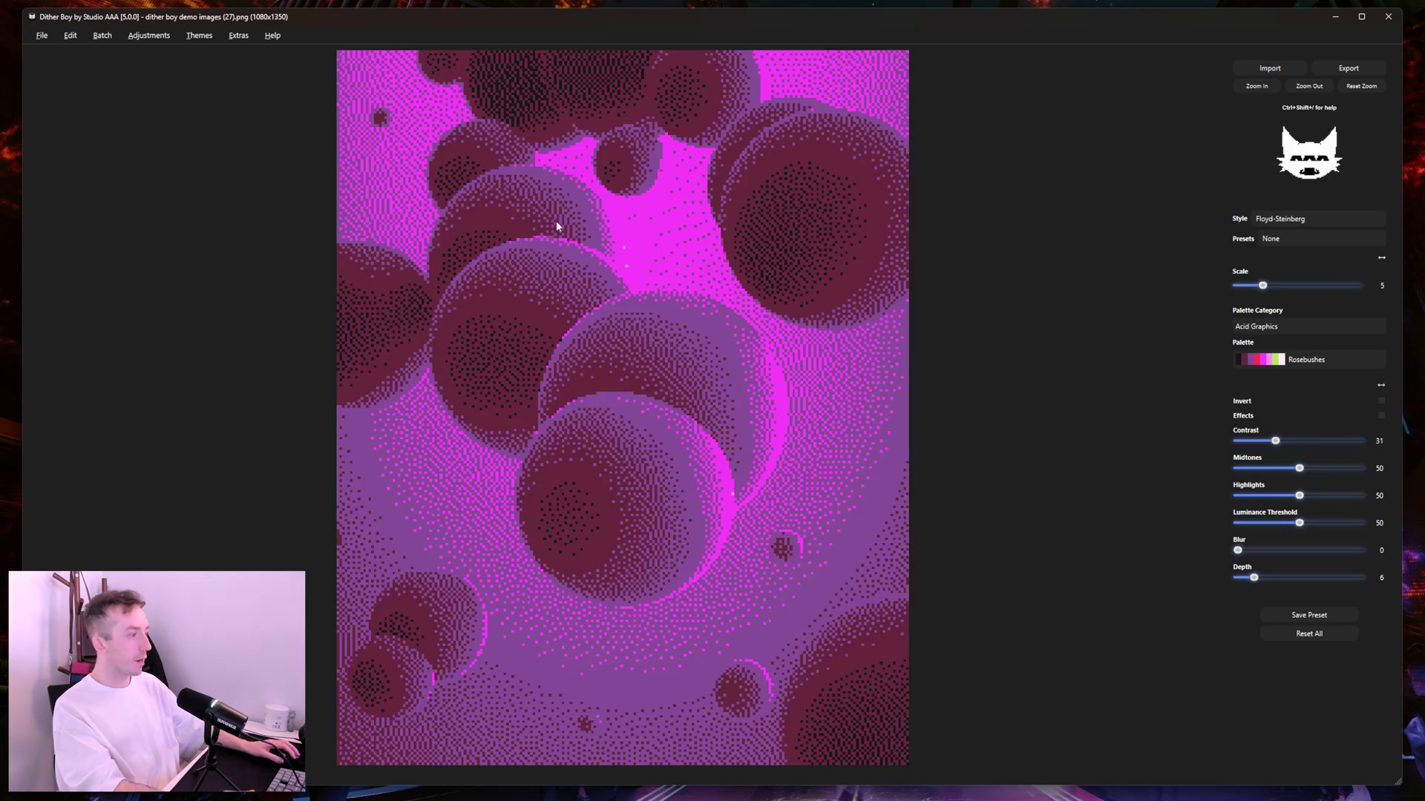
Step: Examine the dither pixels and palette colour transitions on the spheres and the bright background up close
click(1262, 86)
click(1261, 86)
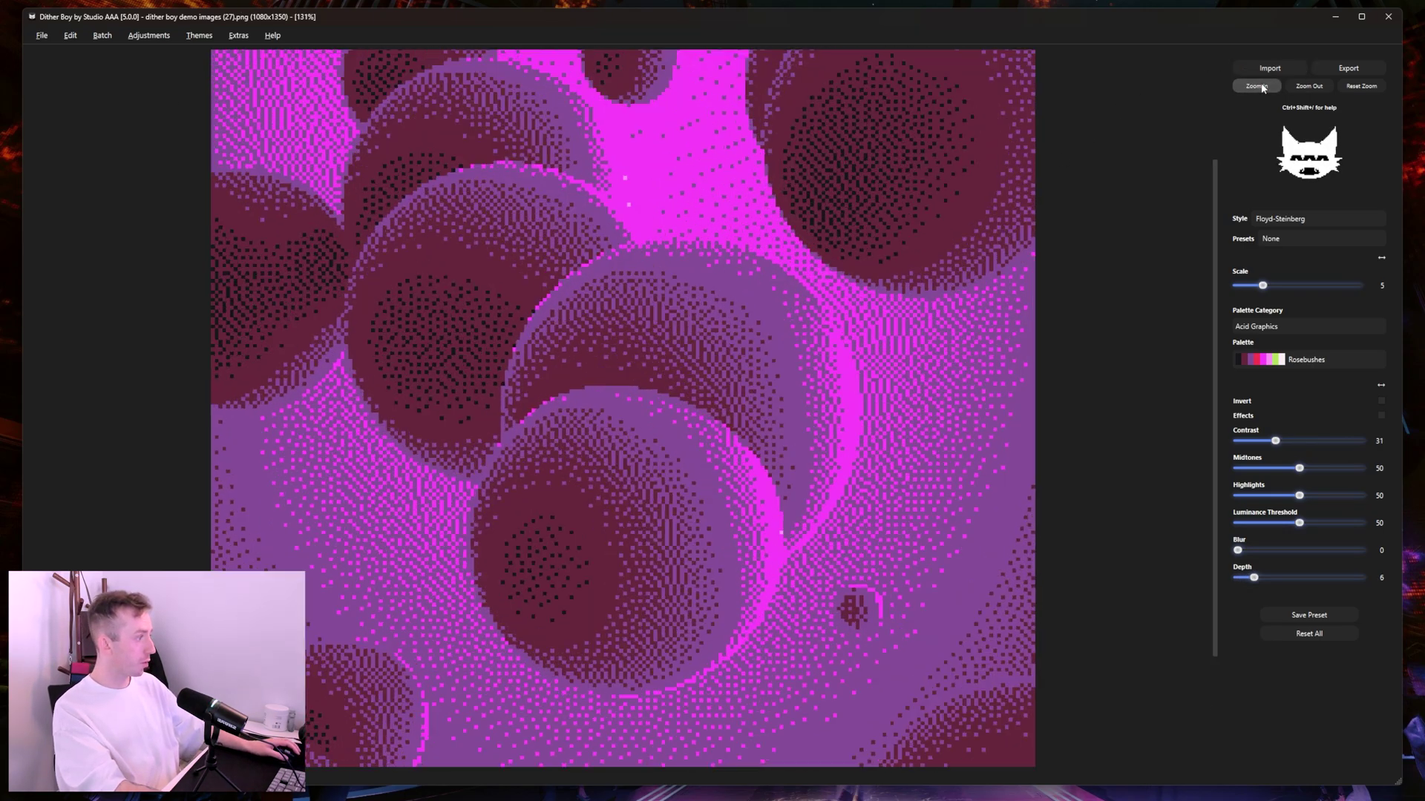
click(1262, 86)
click(1262, 86)
click(1262, 86)
drag(496, 627, 533, 341)
scroll(608, 286, up, 2)
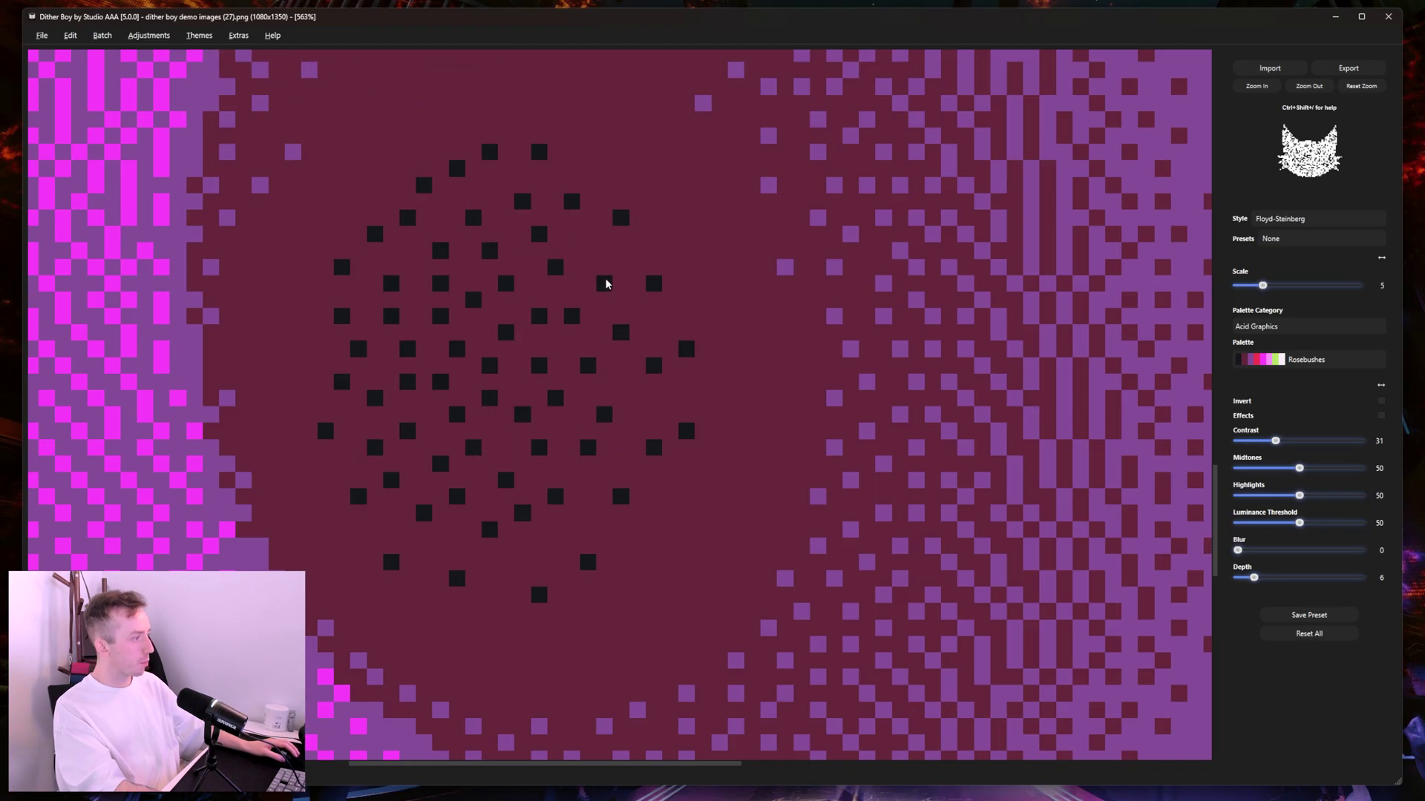
scroll(572, 455, up, 3)
drag(439, 482, 417, 530)
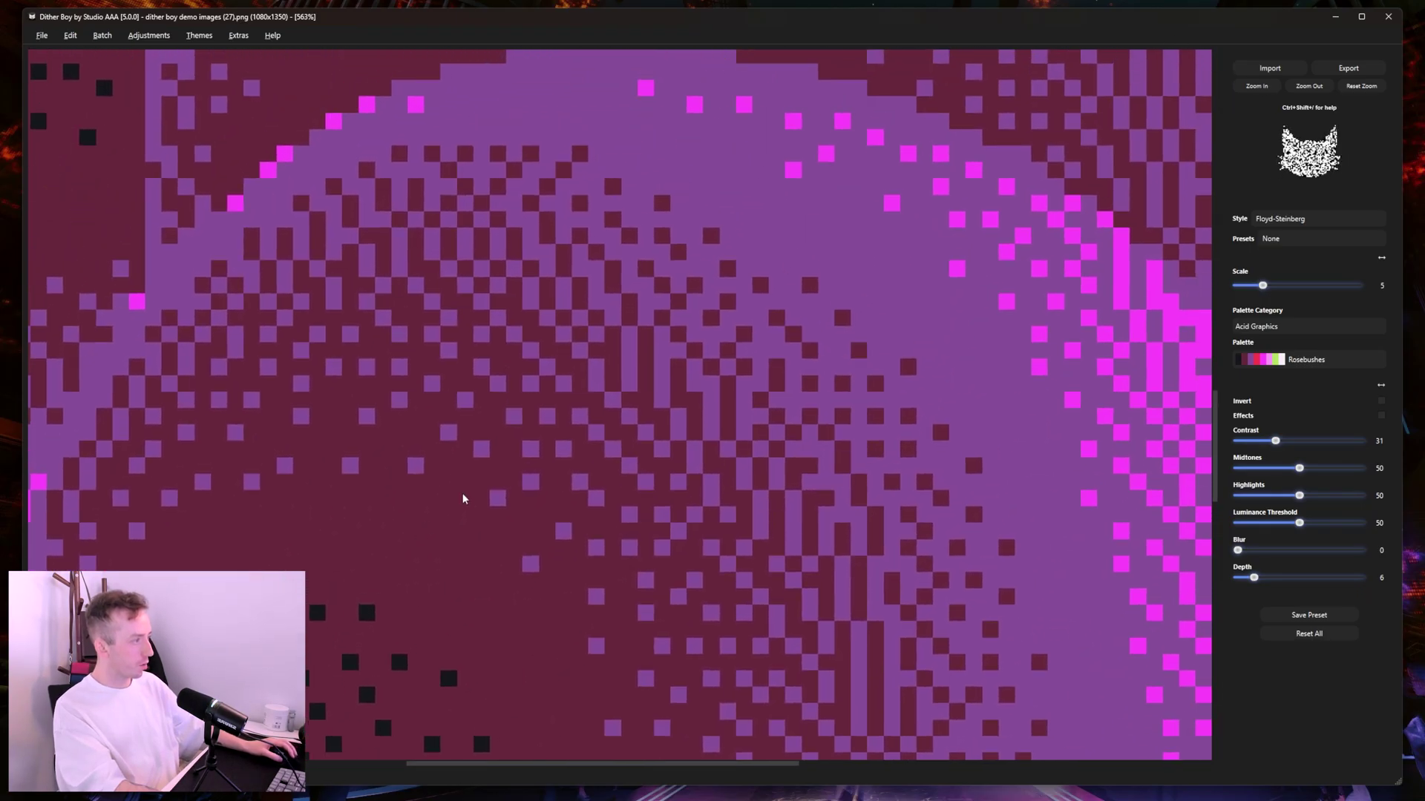
drag(812, 284, 656, 242)
drag(854, 372, 617, 231)
drag(646, 342, 579, 221)
drag(596, 159, 763, 518)
drag(572, 306, 752, 541)
drag(426, 292, 379, 611)
drag(829, 423, 924, 328)
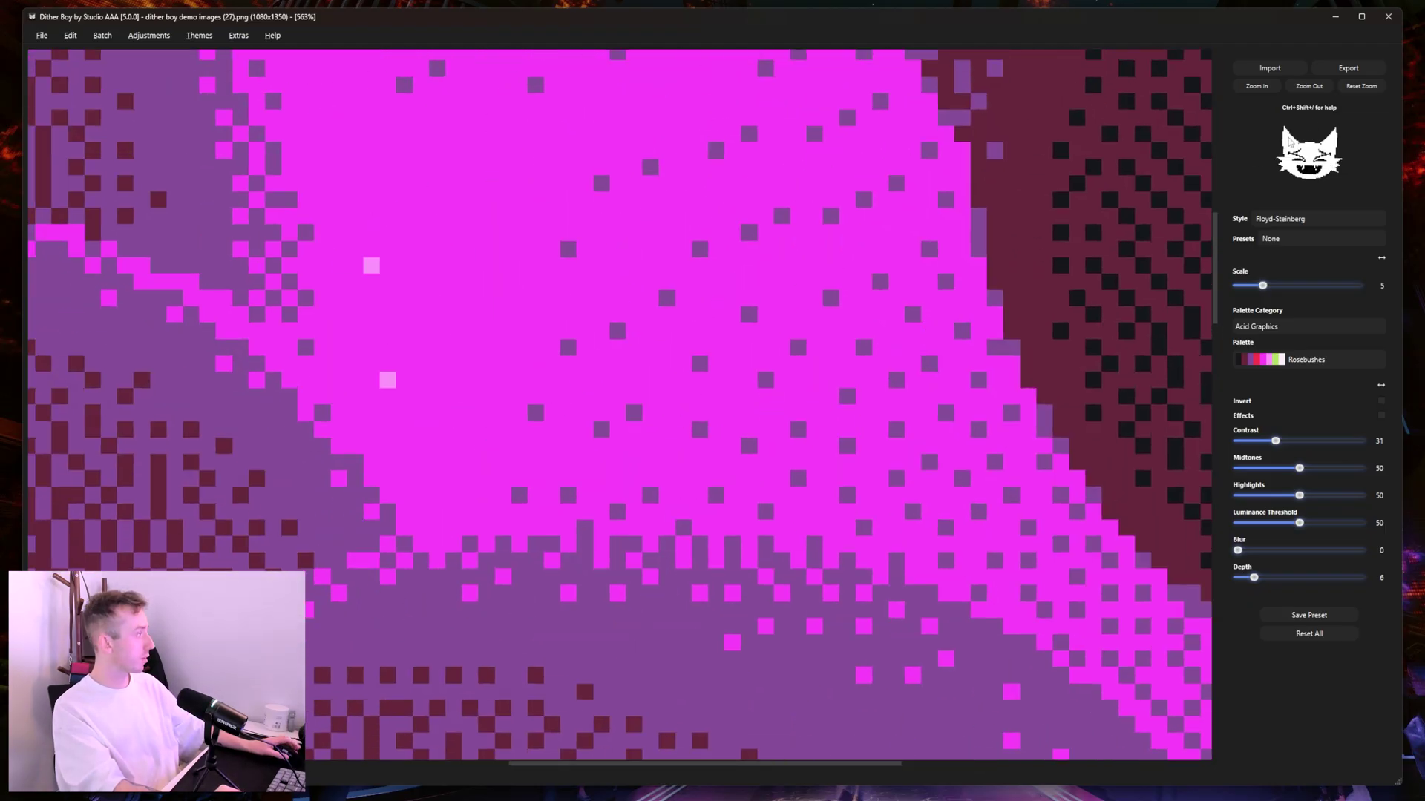
click(1309, 86)
click(1309, 86)
click(1309, 86)
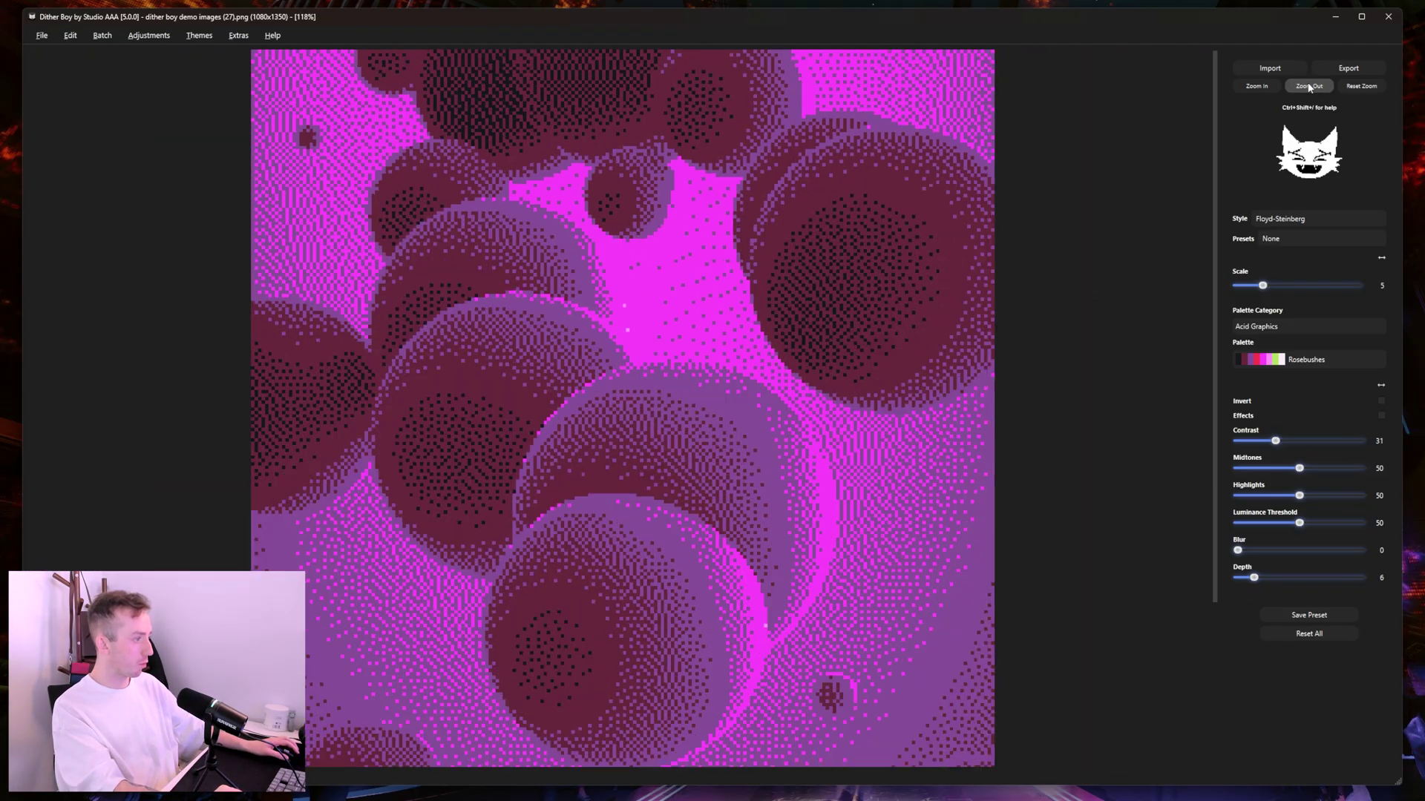
click(1309, 86)
Step: Enable the effects on the spheres image and set the Epsilon Glow threshold to 46
click(1381, 415)
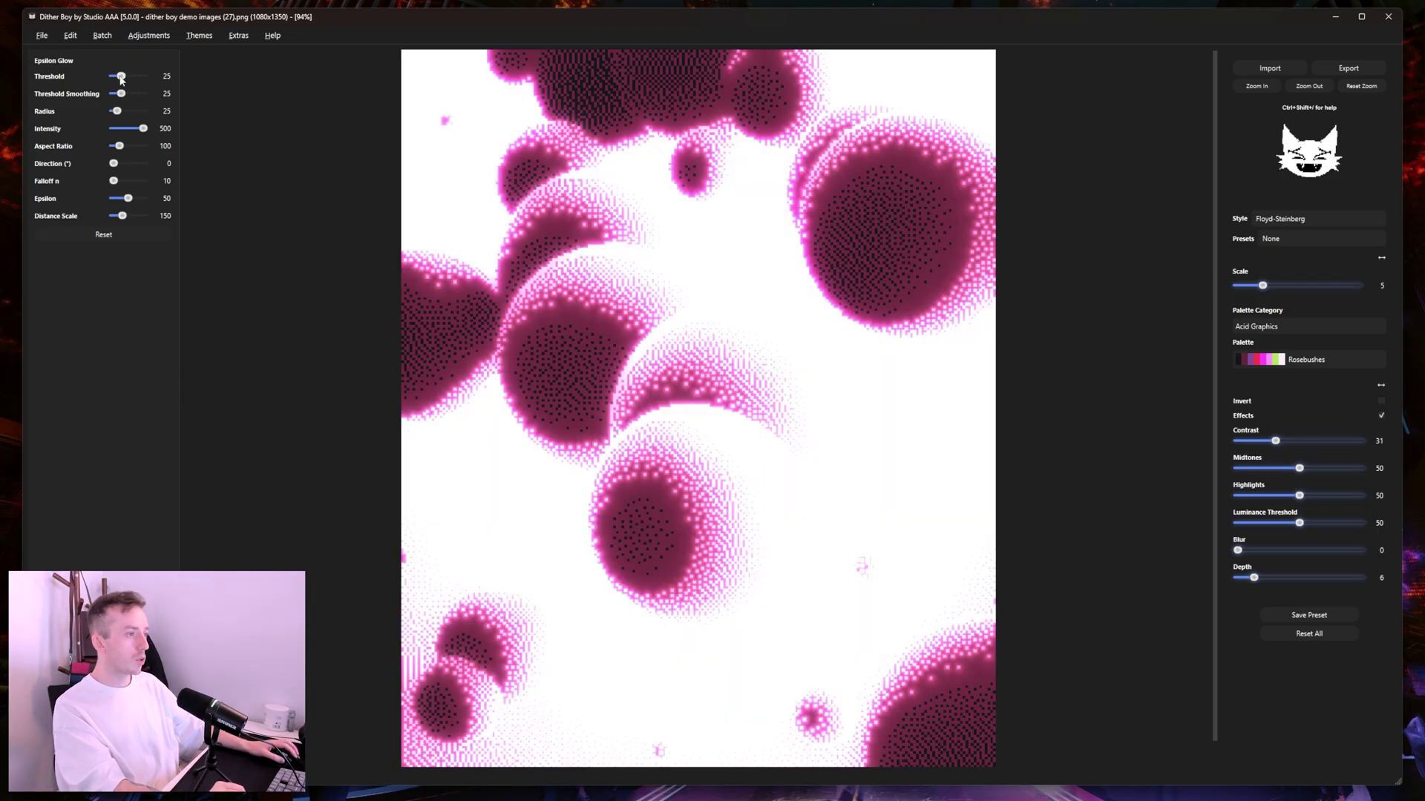
drag(121, 77, 124, 77)
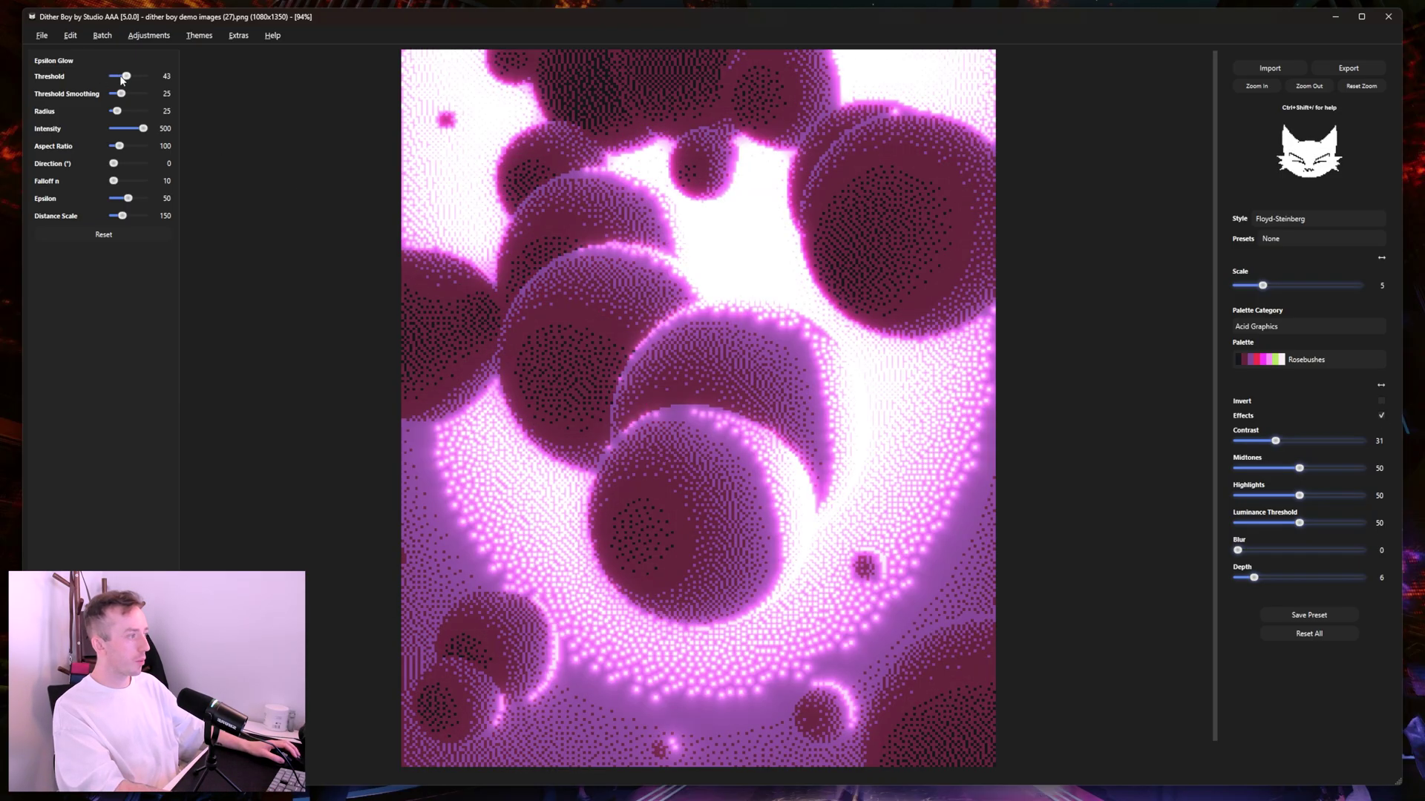
scroll(120, 78, up, 2)
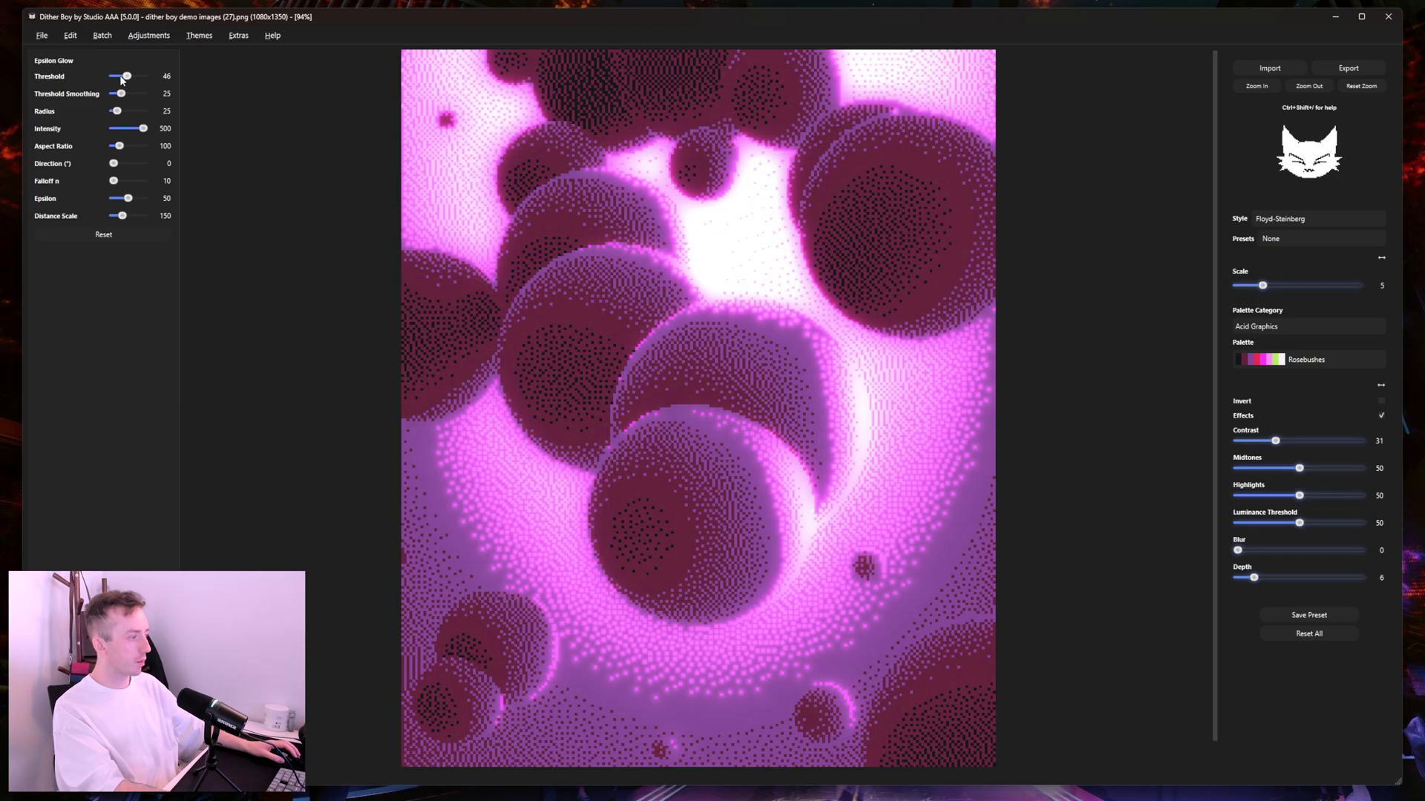
Step: Set the Epsilon Glow threshold smoothing to 100, radius to 154, aspect ratio to 363 and direction to 141°
click(1261, 87)
click(1263, 87)
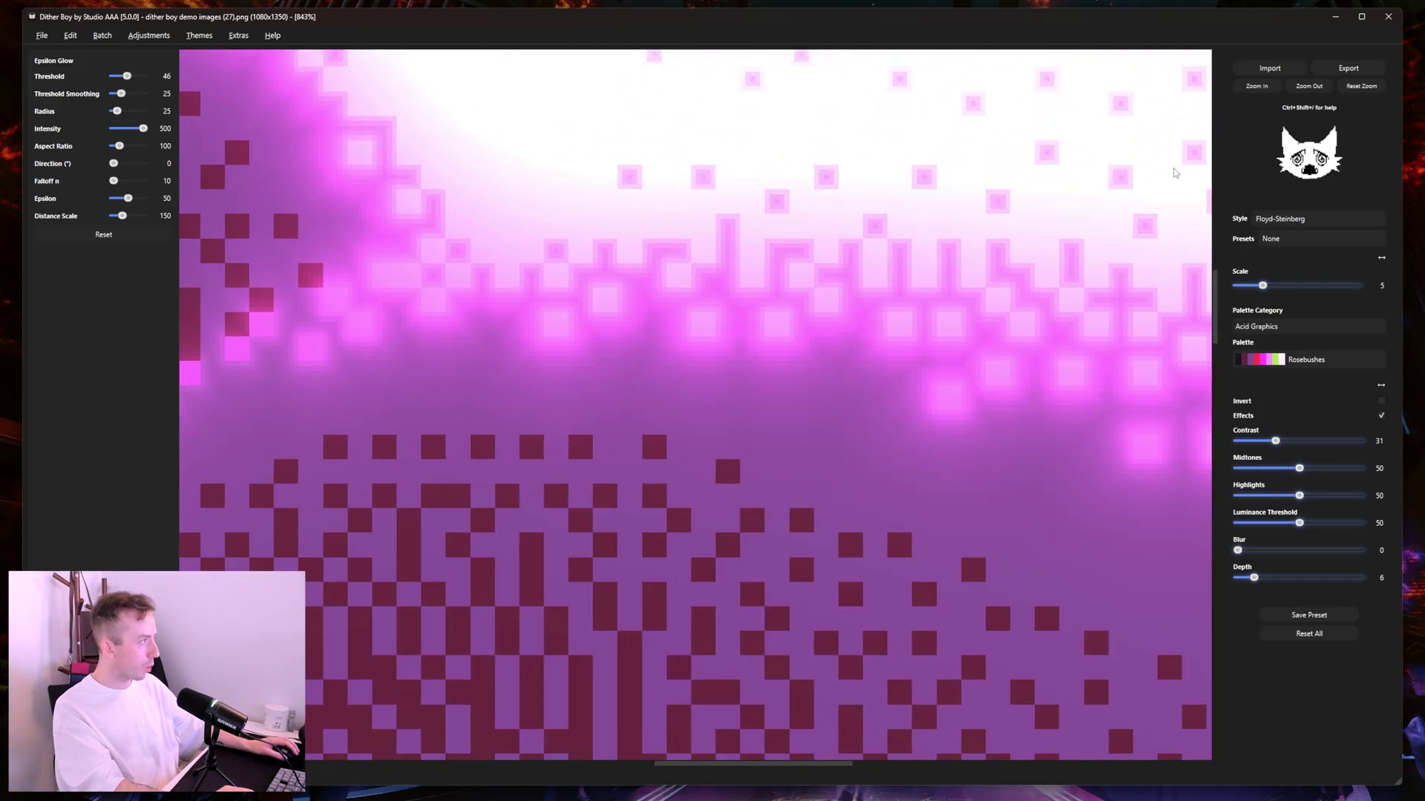
click(1307, 86)
click(1307, 84)
click(1307, 85)
click(1307, 85)
click(1307, 84)
click(1307, 84)
click(1306, 84)
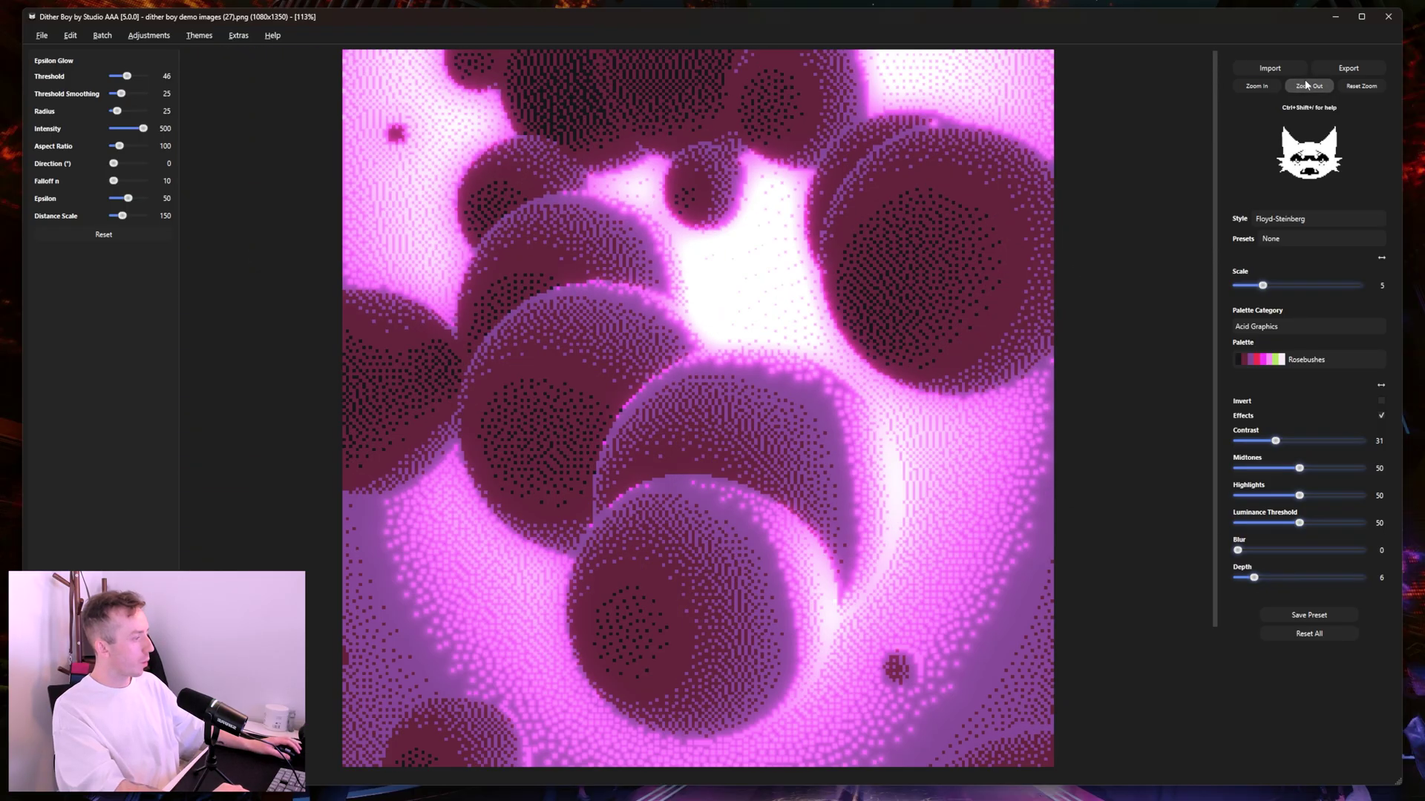
click(1307, 85)
click(1306, 84)
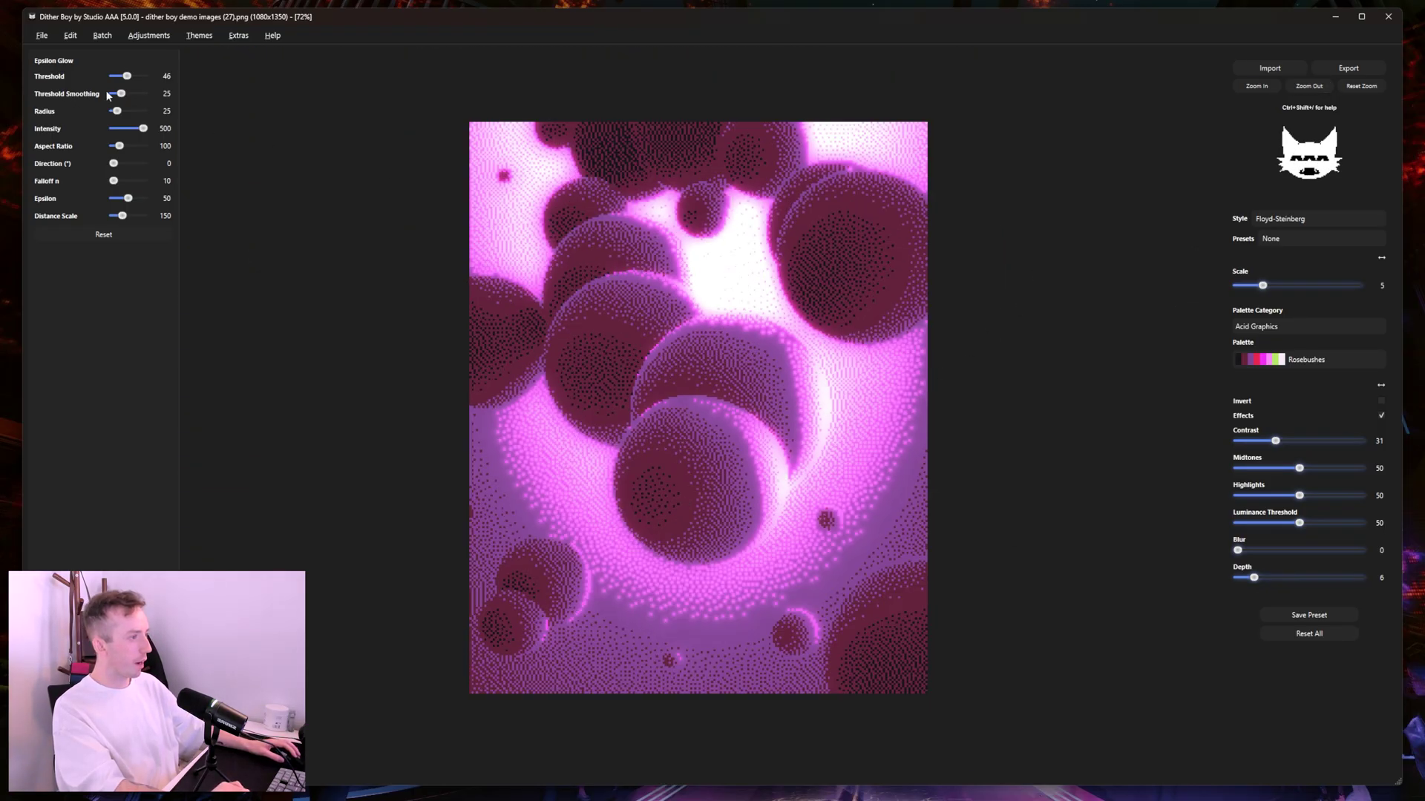
mouse_move(122, 95)
mouse_down()
mouse_move(144, 93)
mouse_move(123, 111)
mouse_up()
scroll(118, 114, up, 20)
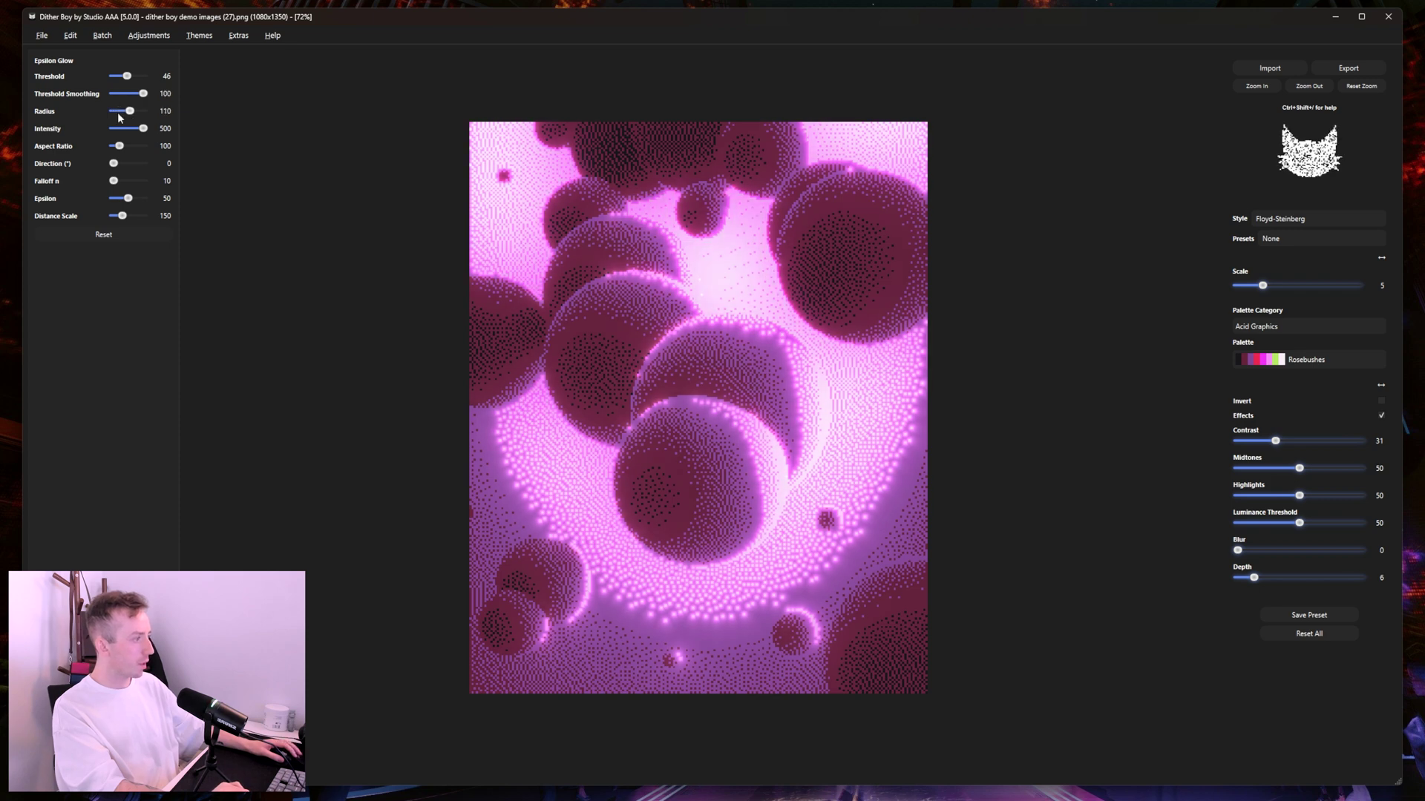
scroll(122, 116, up, 1)
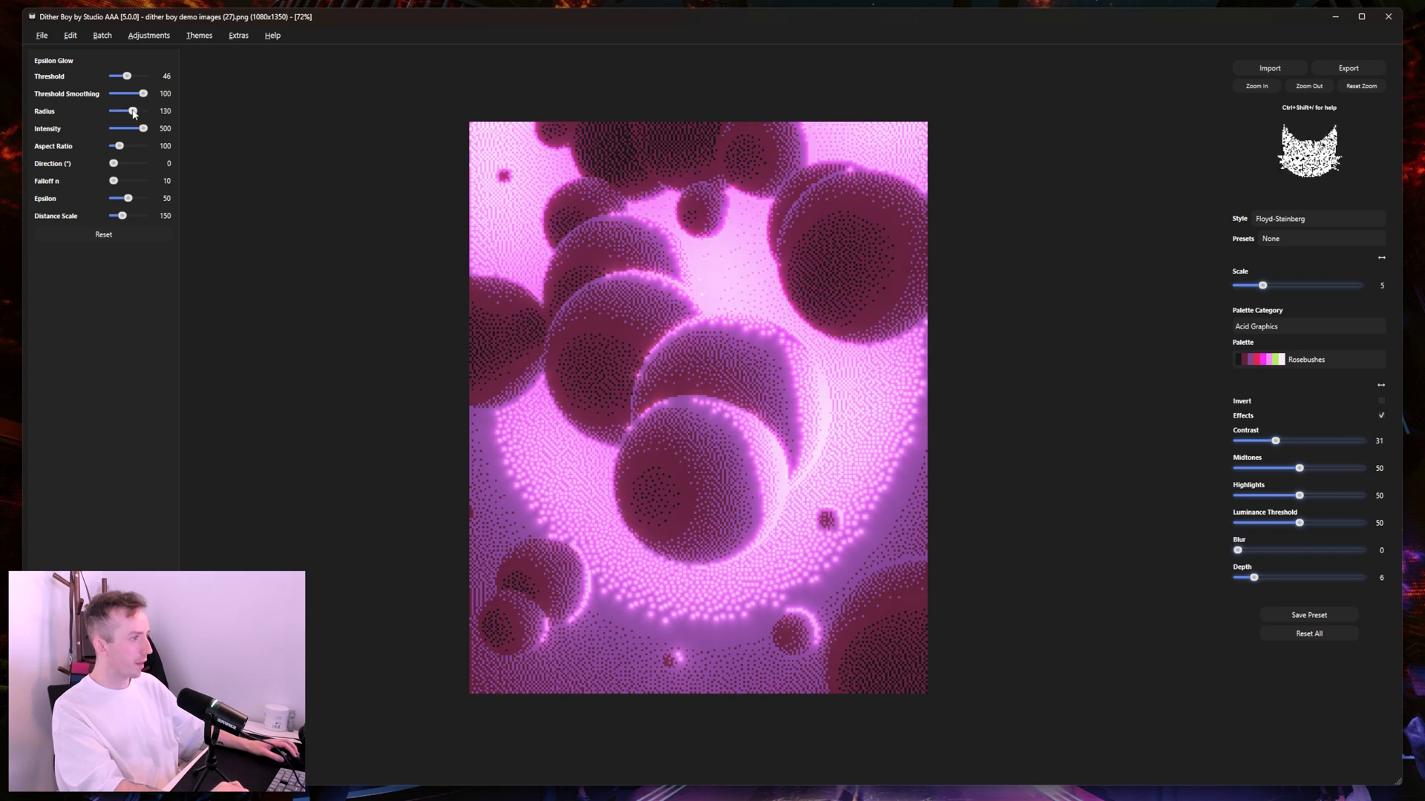
scroll(134, 113, up, 2)
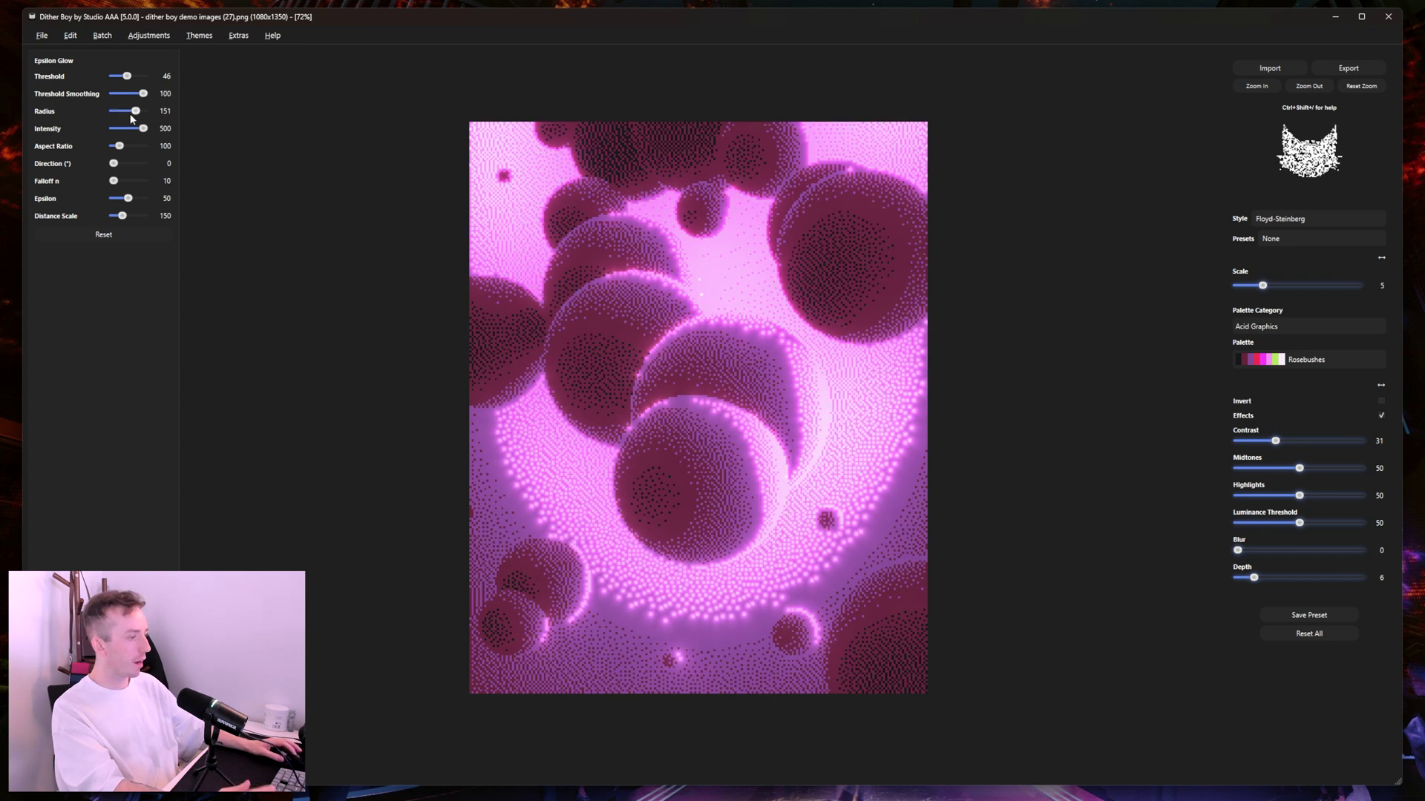
drag(133, 116, 138, 167)
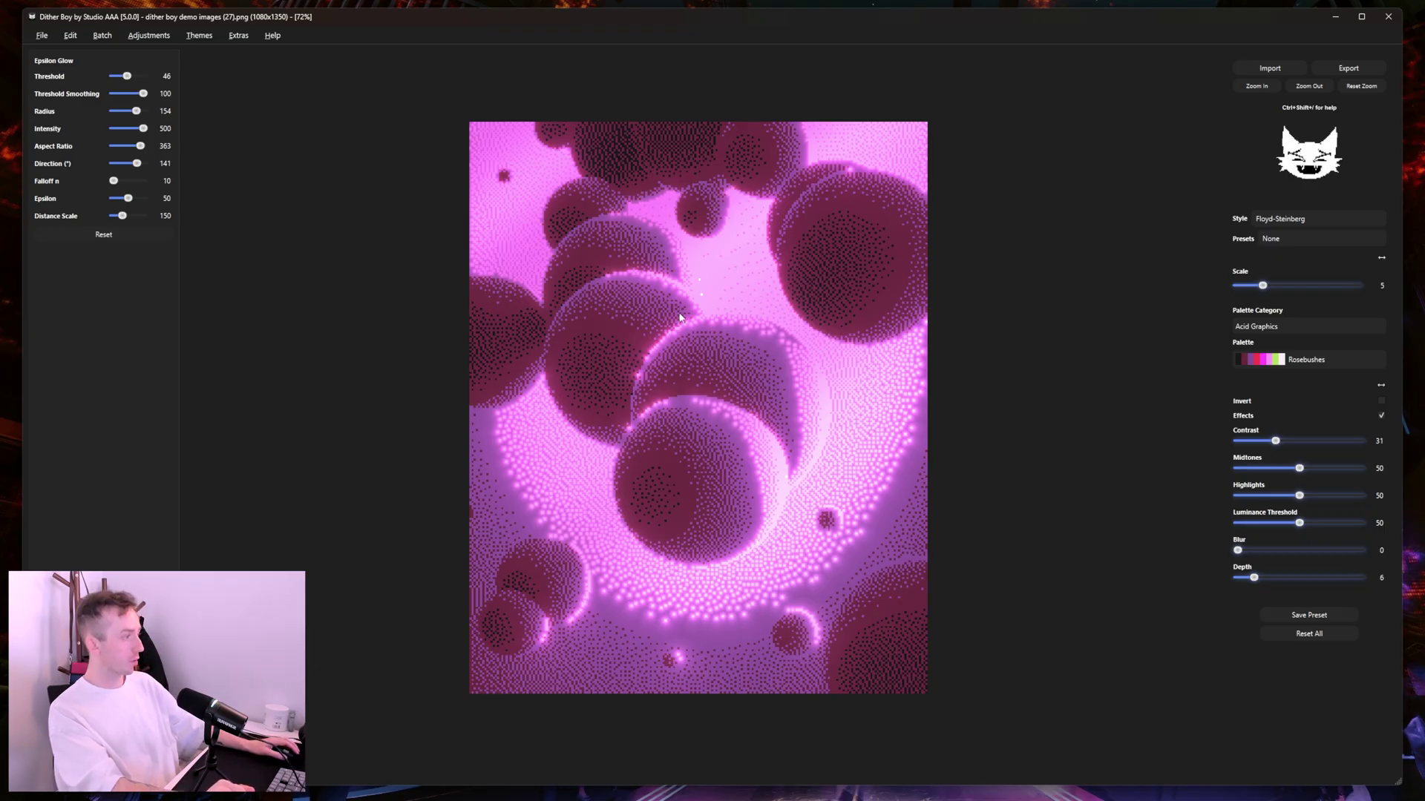
Step: Set the glow's distance scale to 41 and its Epsilon to 34
click(1256, 86)
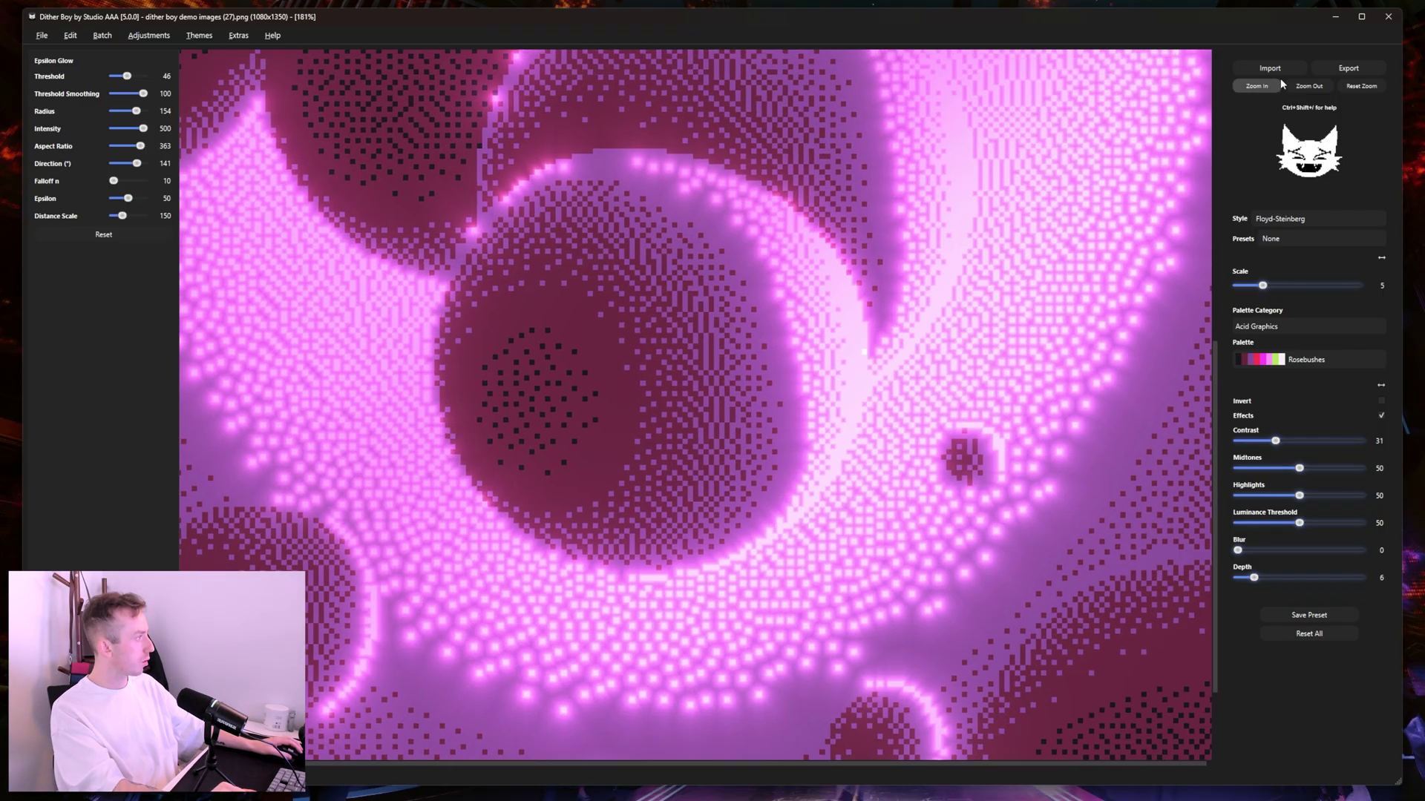
click(1296, 84)
click(1296, 84)
click(1295, 85)
click(1253, 88)
drag(122, 216, 116, 216)
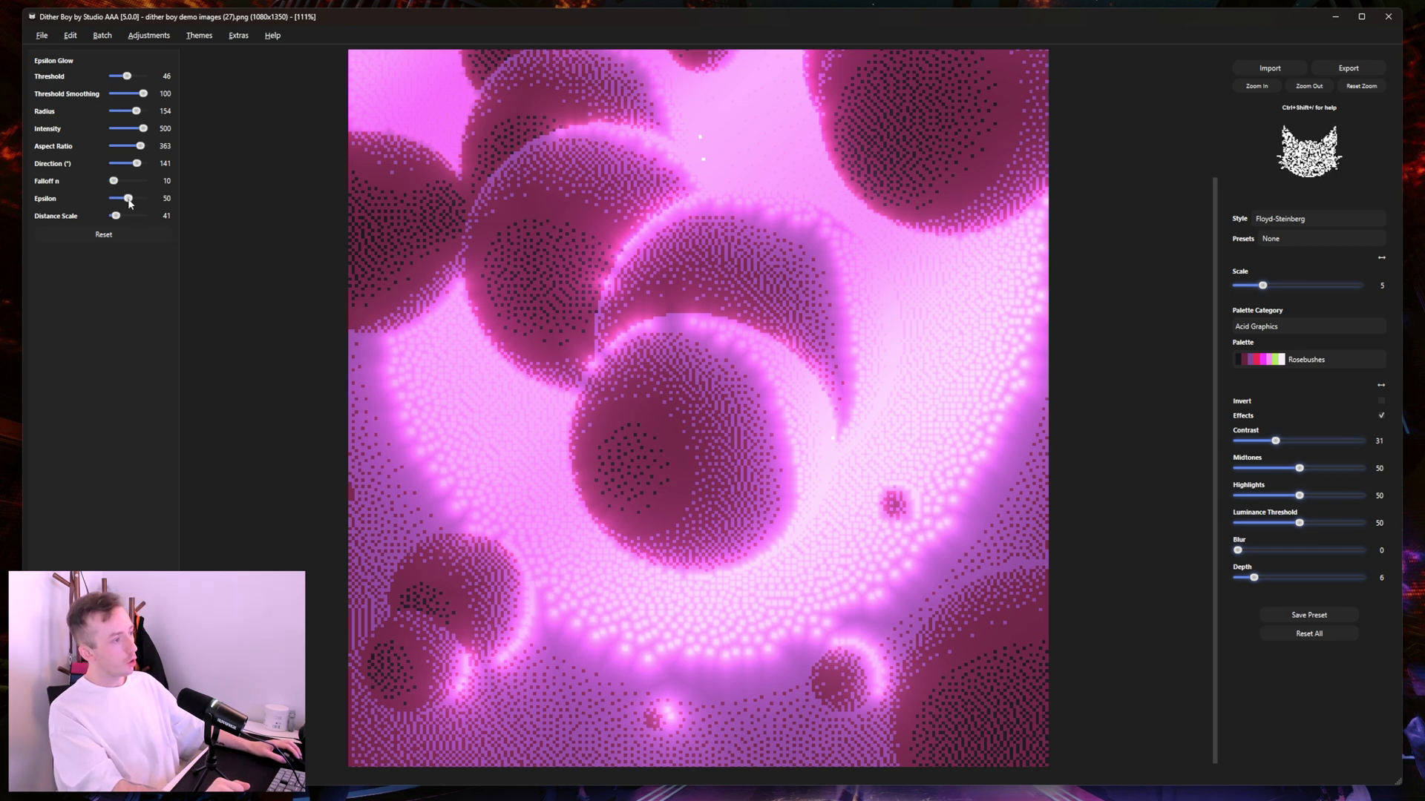
drag(129, 203, 123, 204)
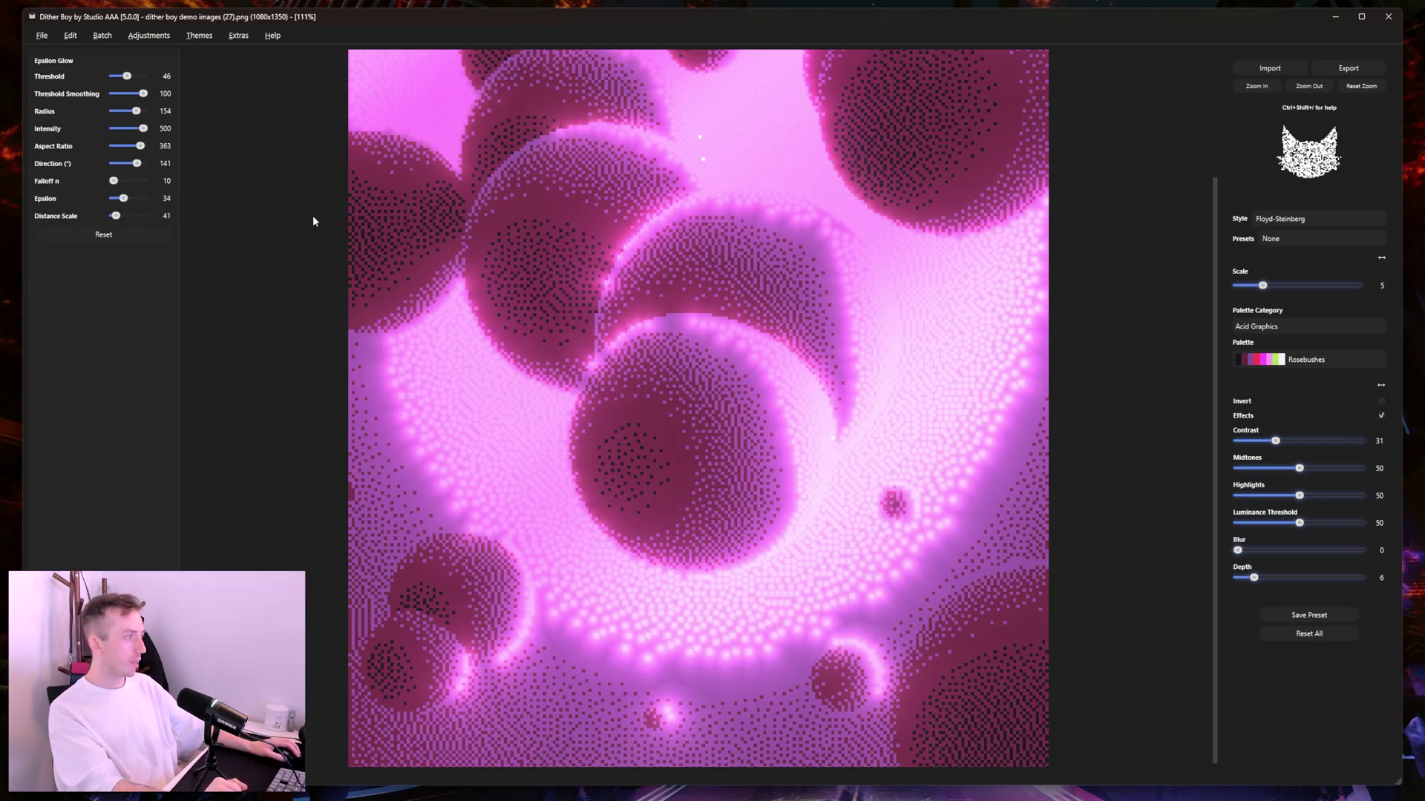
click(123, 200)
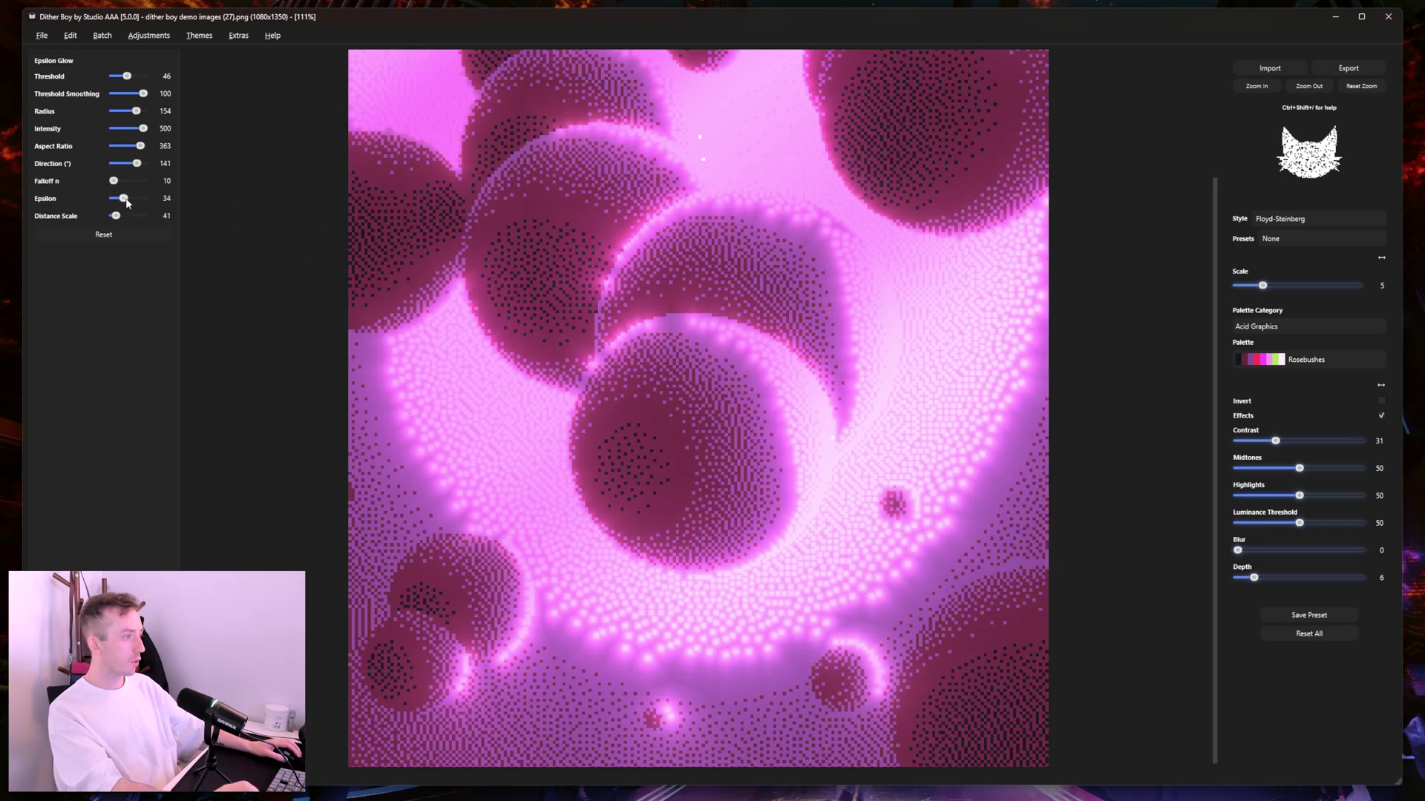
click(126, 202)
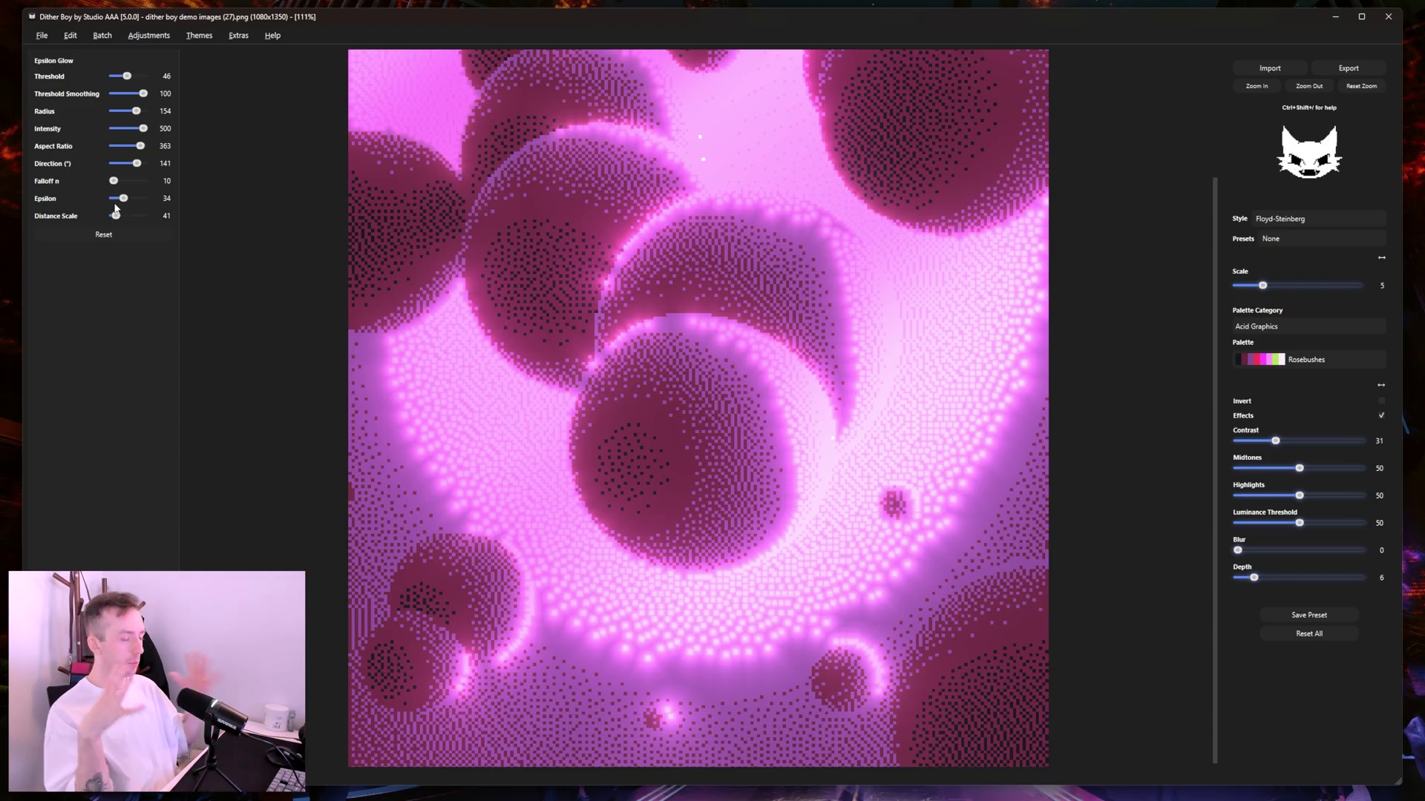
click(115, 214)
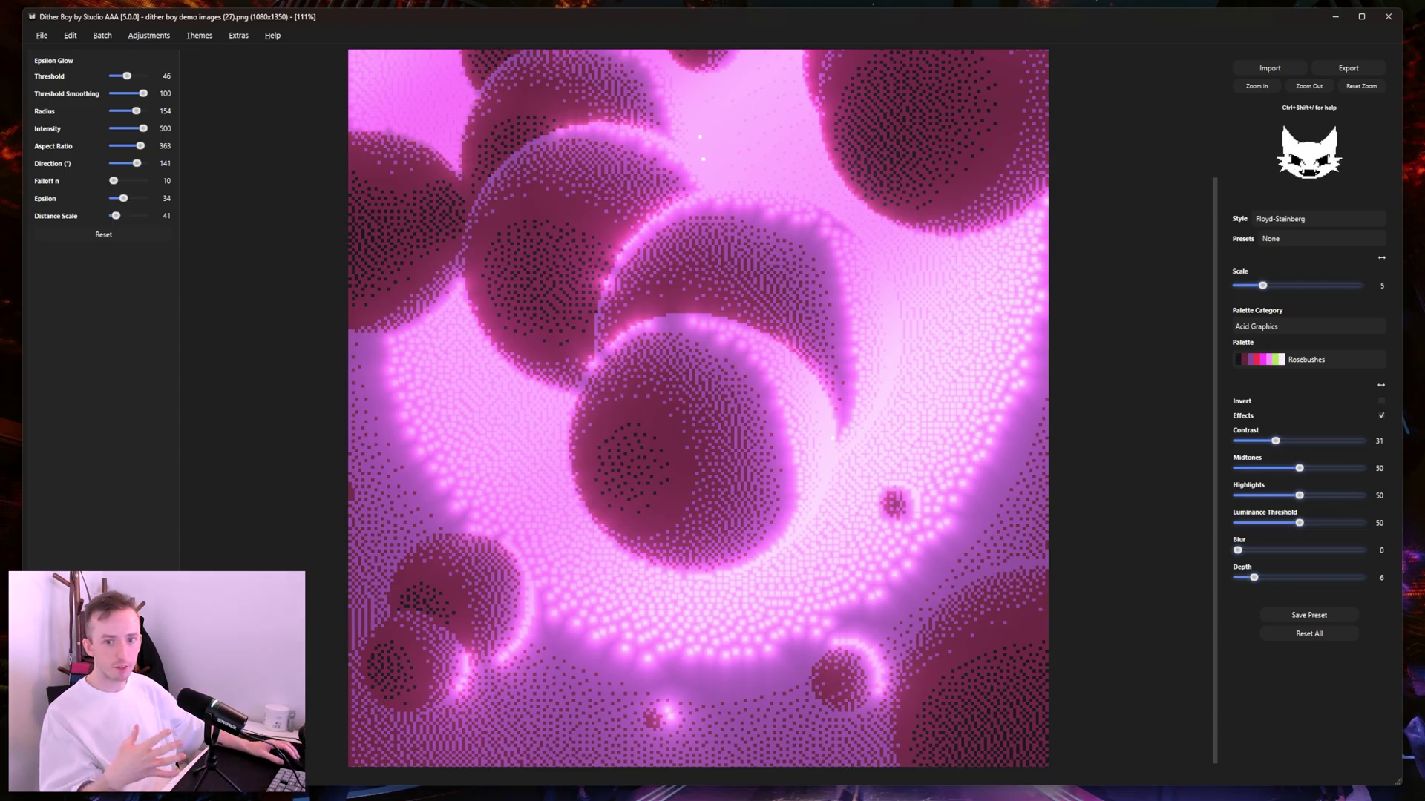
Step: Try the Bayer-Ordered dither style on the spheres image, then switch the style to Ostromukhov
scroll(642, 93, down, 2)
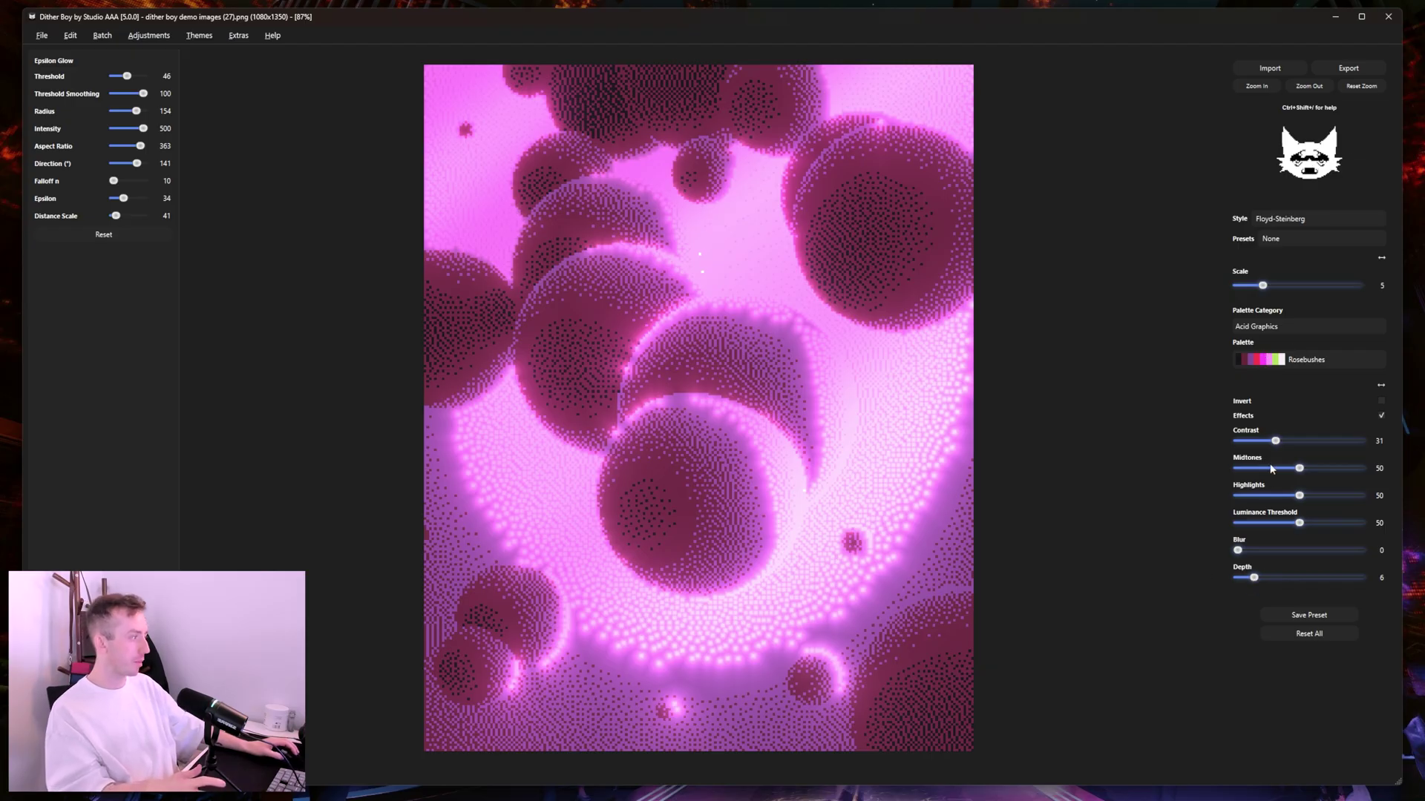
click(1306, 218)
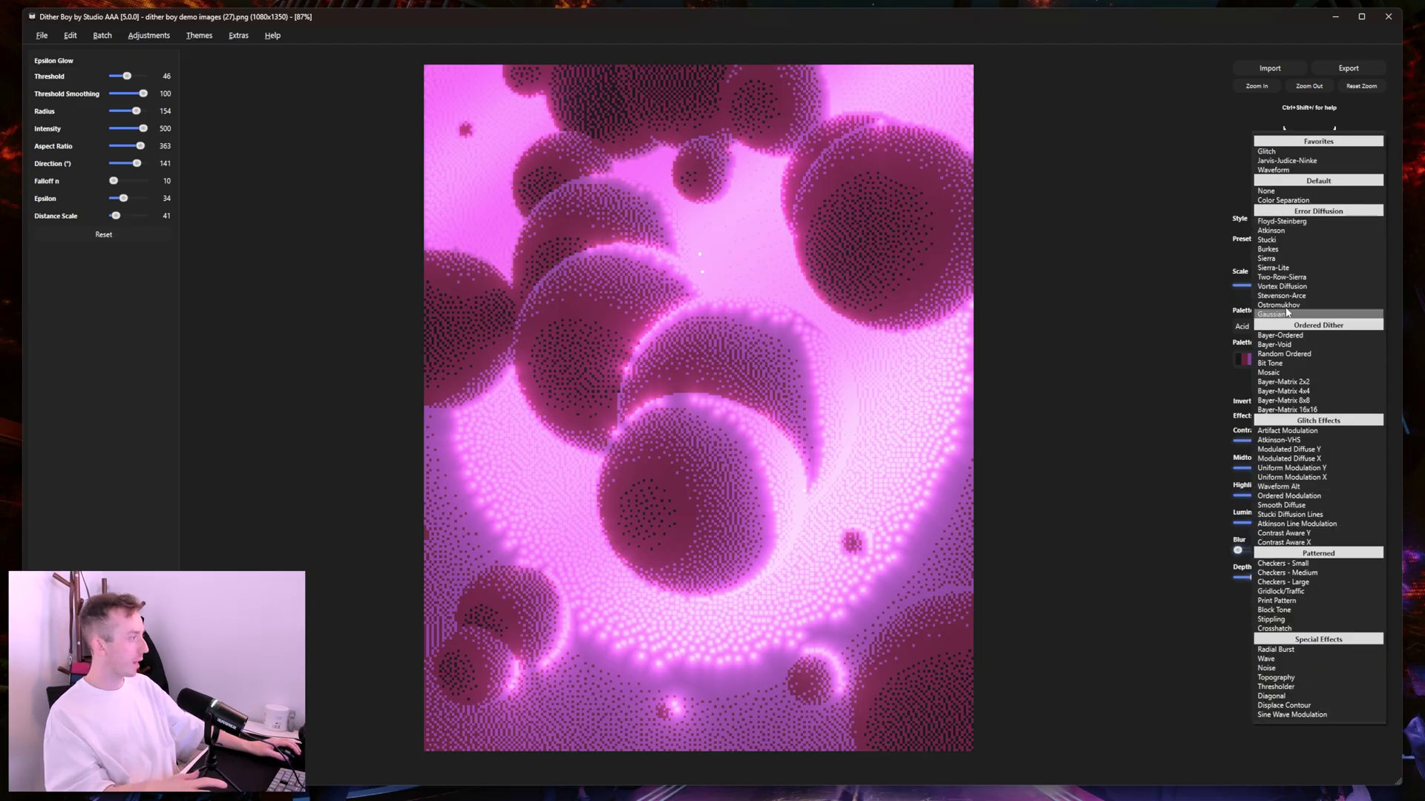
click(1314, 337)
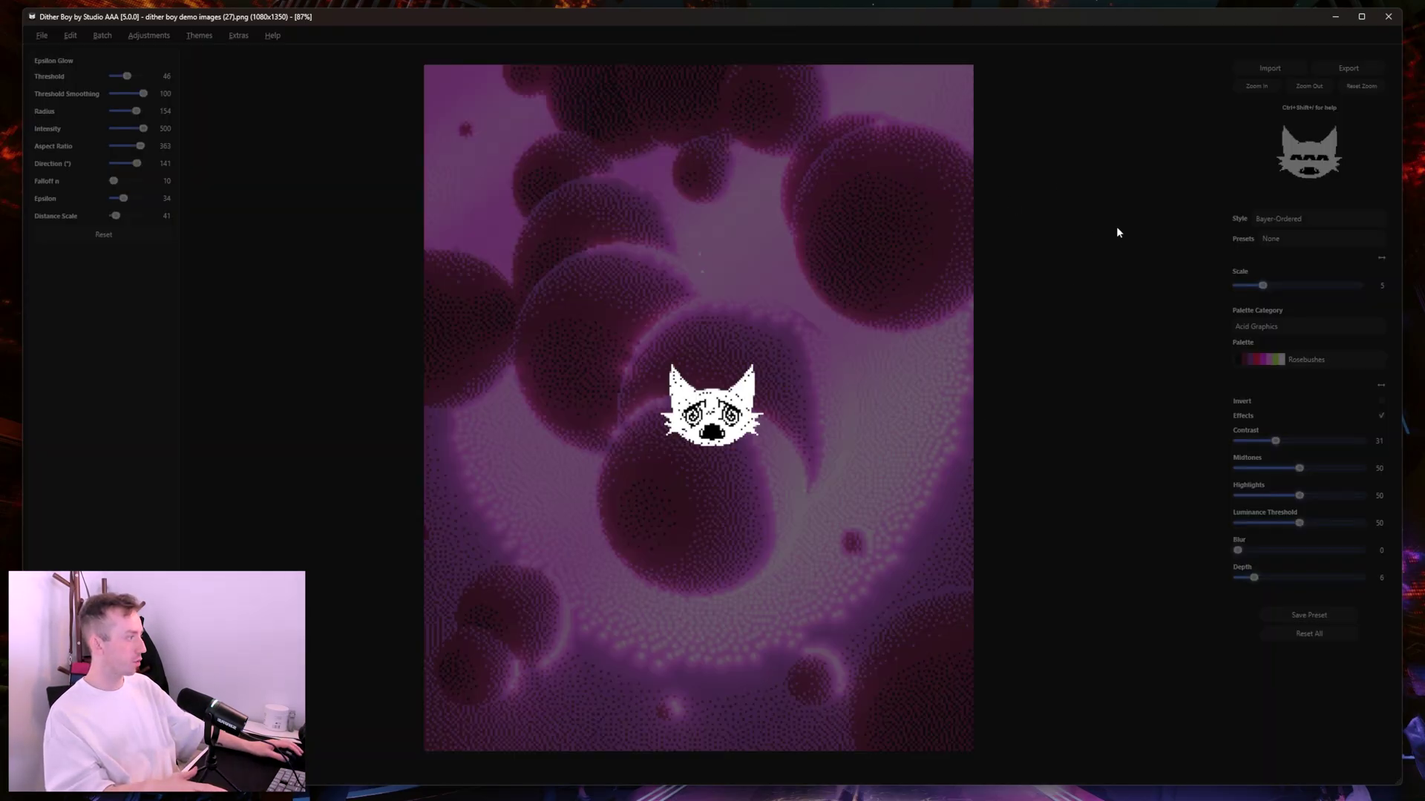
scroll(1291, 222, down, 1)
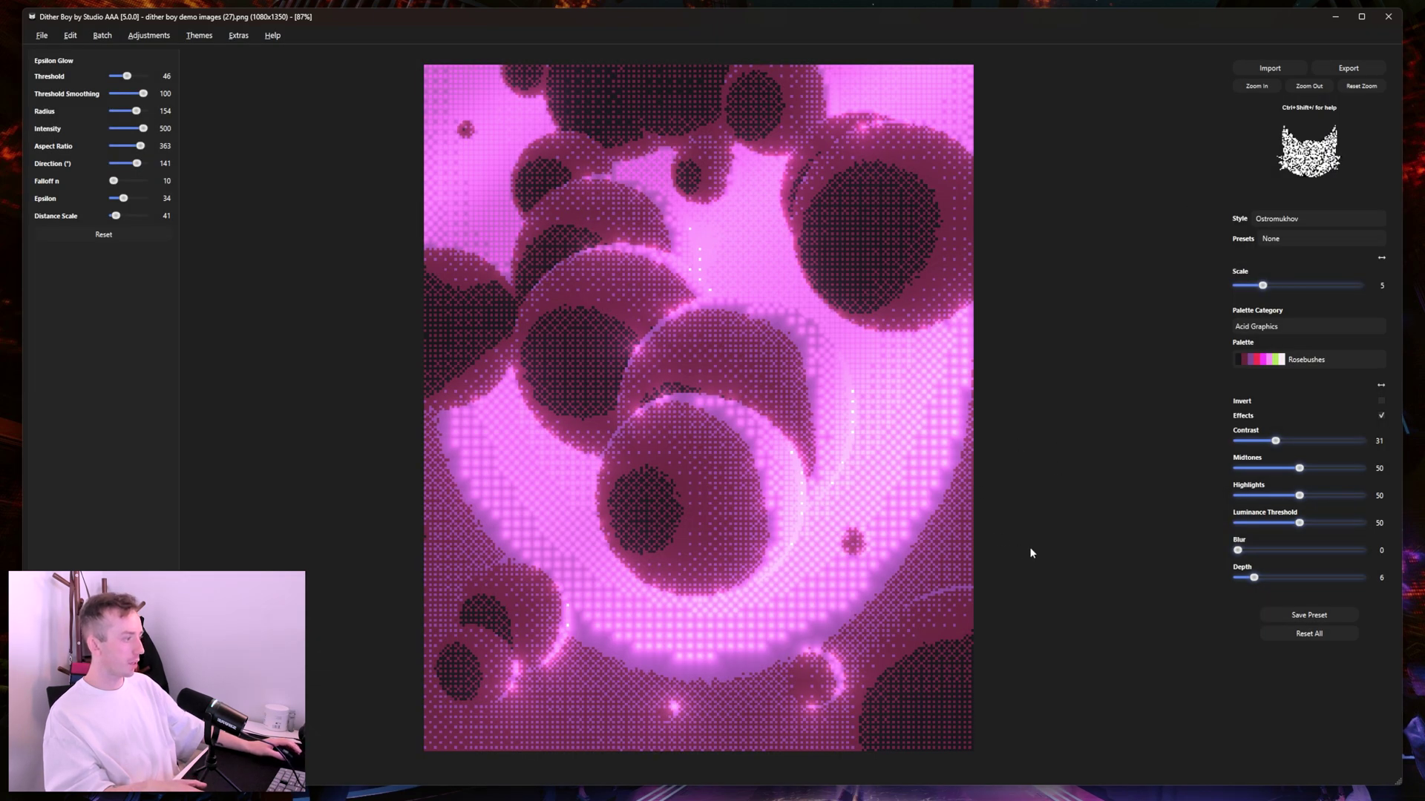